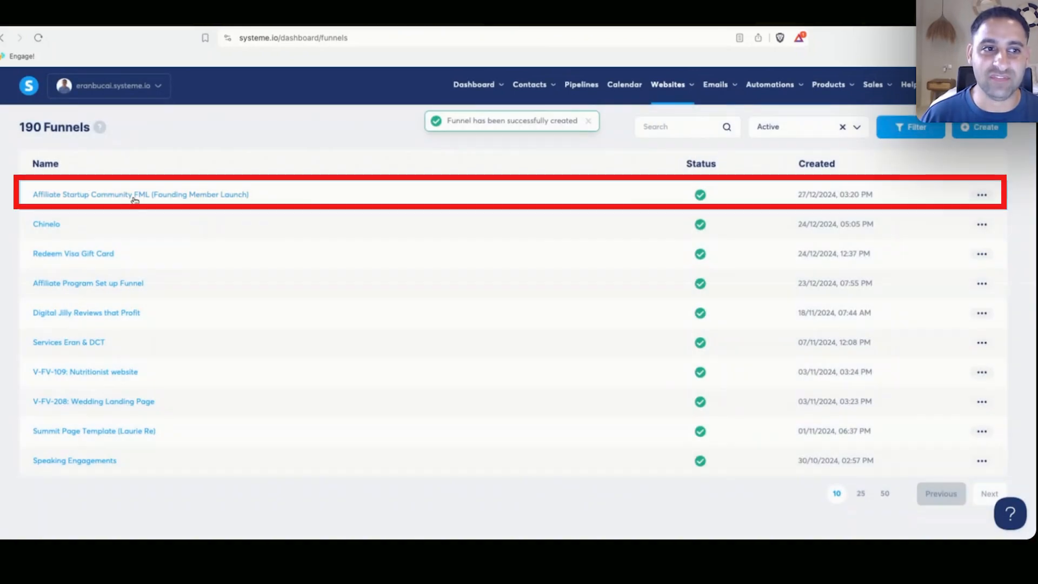
Add a Squeeze page step named 'Waitlist Affiliate Startup Community' to the Affiliate Startup Community FML funnel and pick the first template.
{"action": "left_click", "coordinate": [134, 198]}
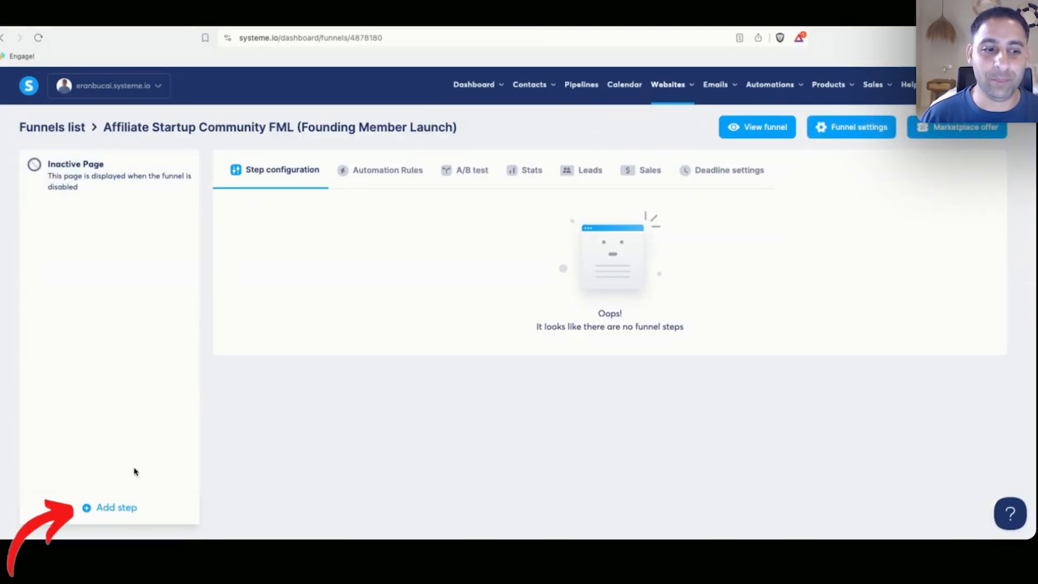
{"action": "left_click", "coordinate": [93, 507]}
{"action": "left_click", "coordinate": [393, 292]}
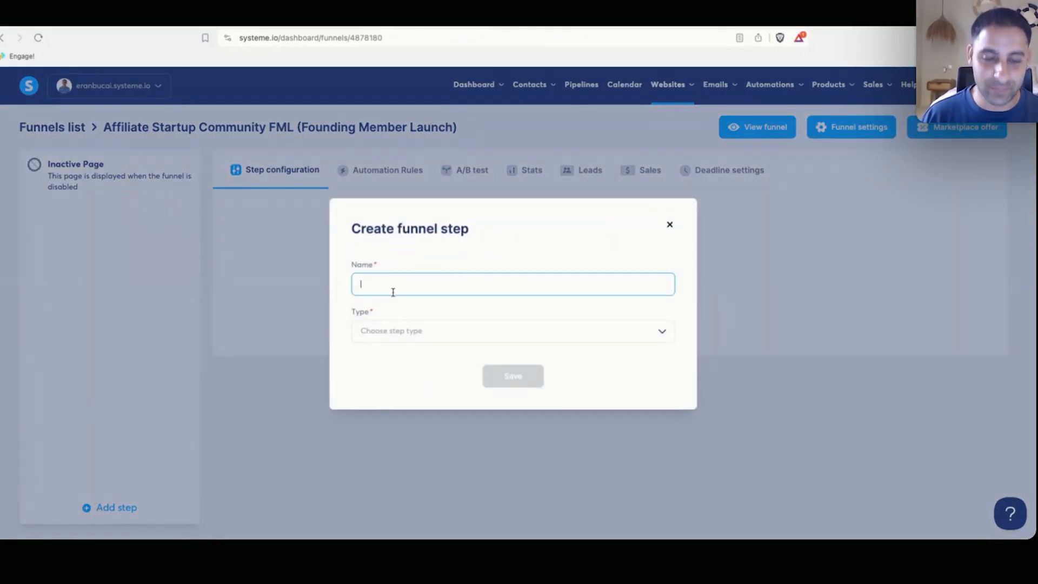
{"action": "type", "text": "Waitlist Affili"}
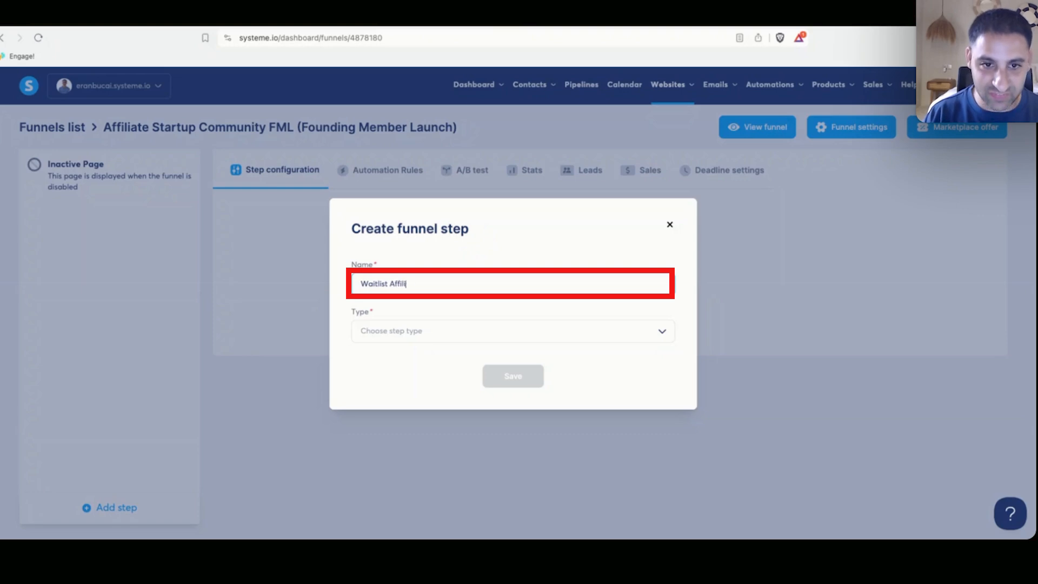
{"action": "type", "text": "ate Startup Community"}
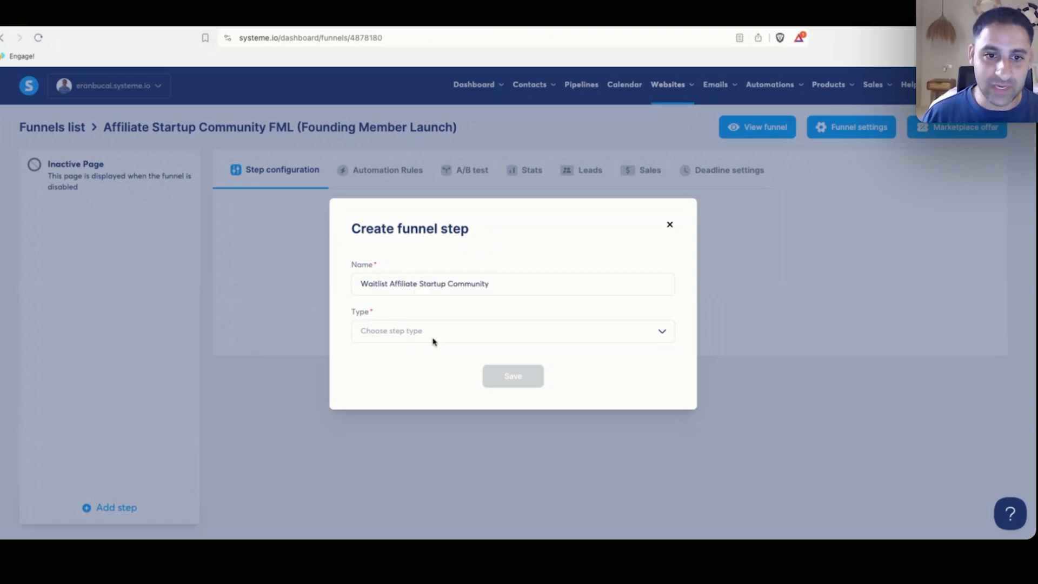
{"action": "left_click", "coordinate": [428, 332]}
{"action": "left_click", "coordinate": [399, 368]}
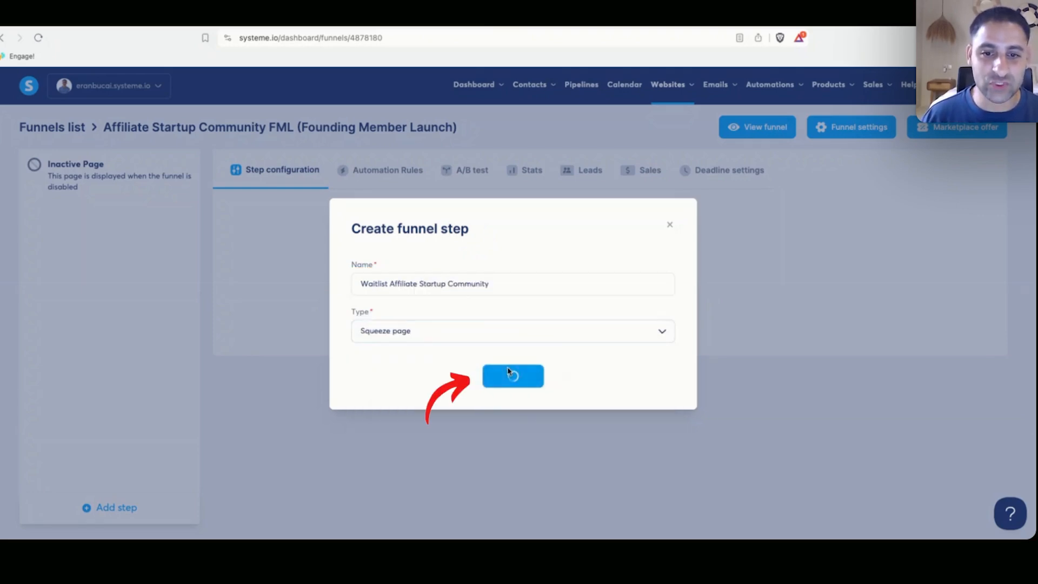
{"action": "left_click", "coordinate": [512, 377]}
{"action": "left_click", "coordinate": [297, 280]}
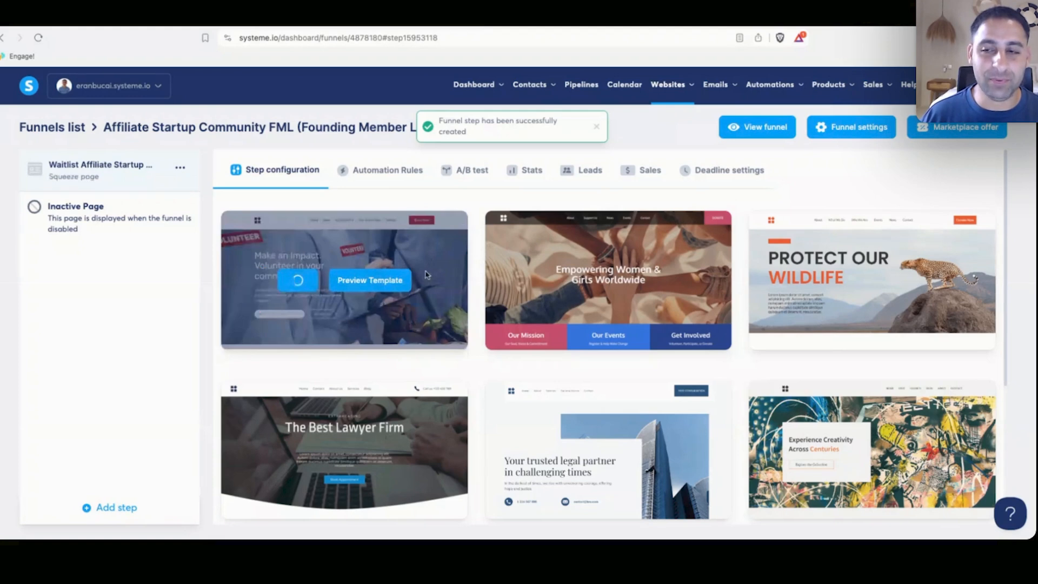
Open the squeeze page in the editor and delete the Get Involved Today!, FAQ and footer sections.
{"action": "left_click", "coordinate": [919, 254]}
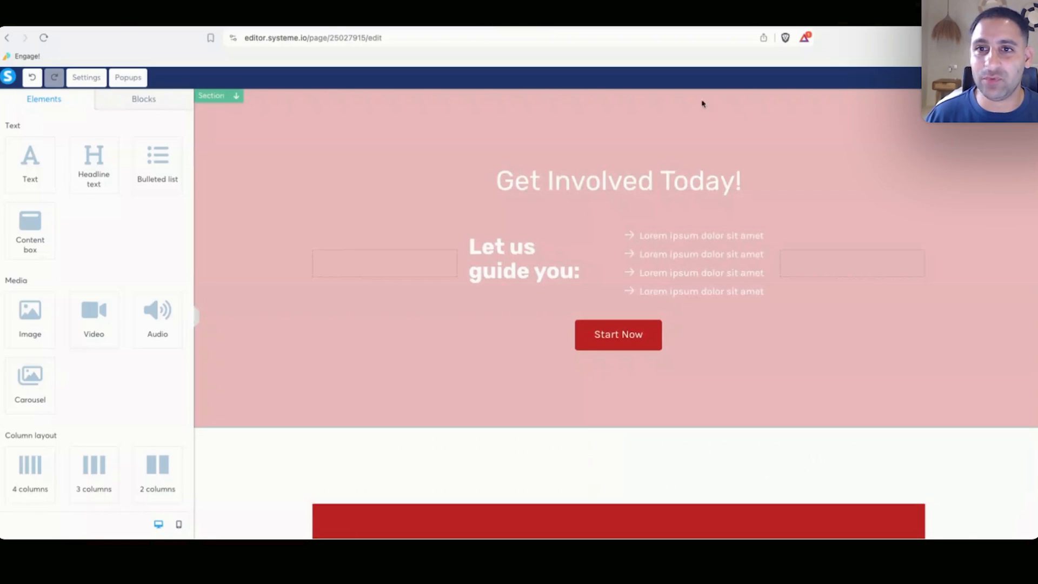
{"action": "left_click", "coordinate": [671, 102]}
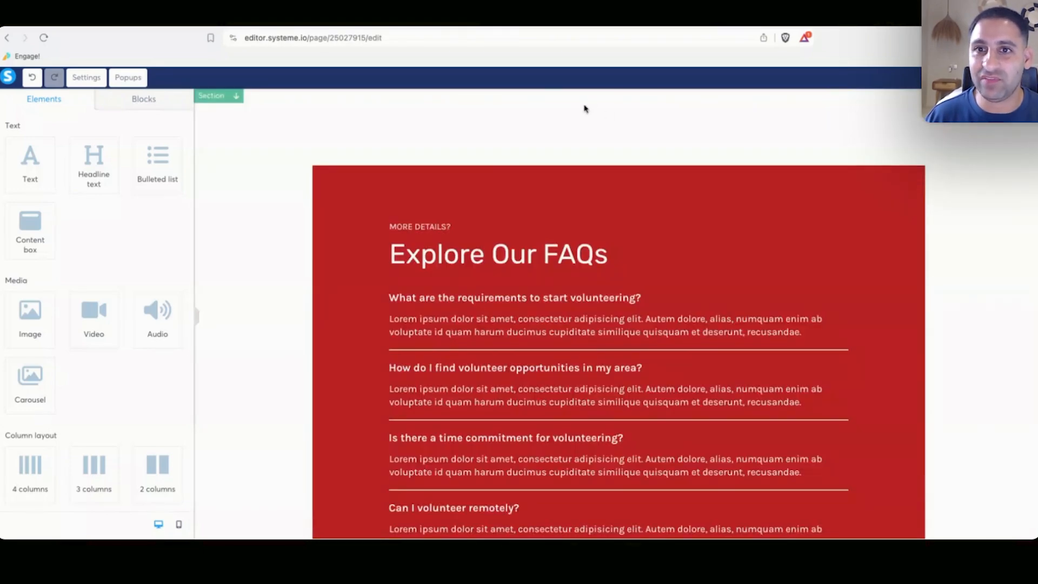
{"action": "left_click", "coordinate": [672, 102]}
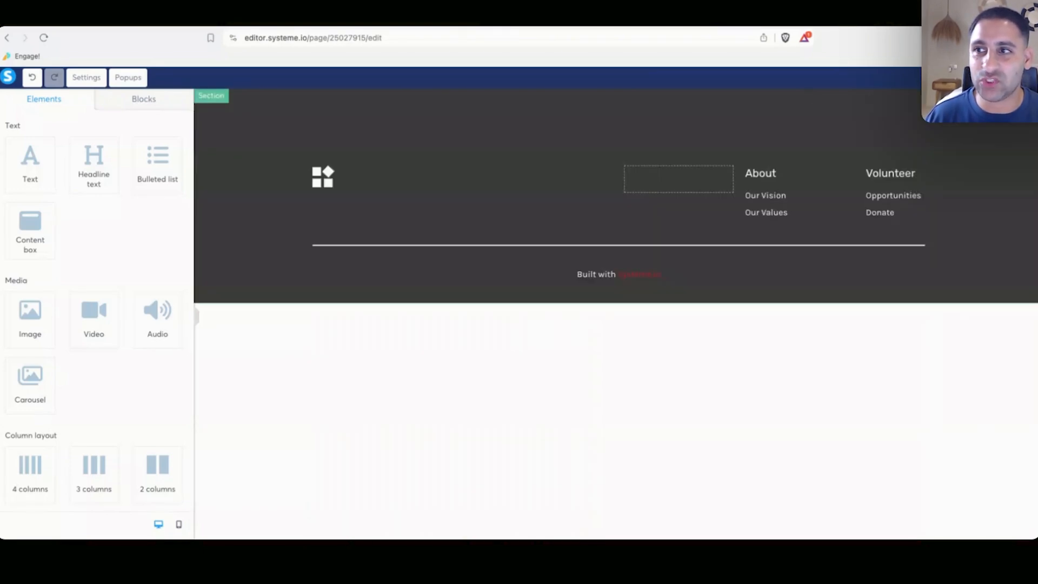
{"action": "left_click", "coordinate": [604, 107]}
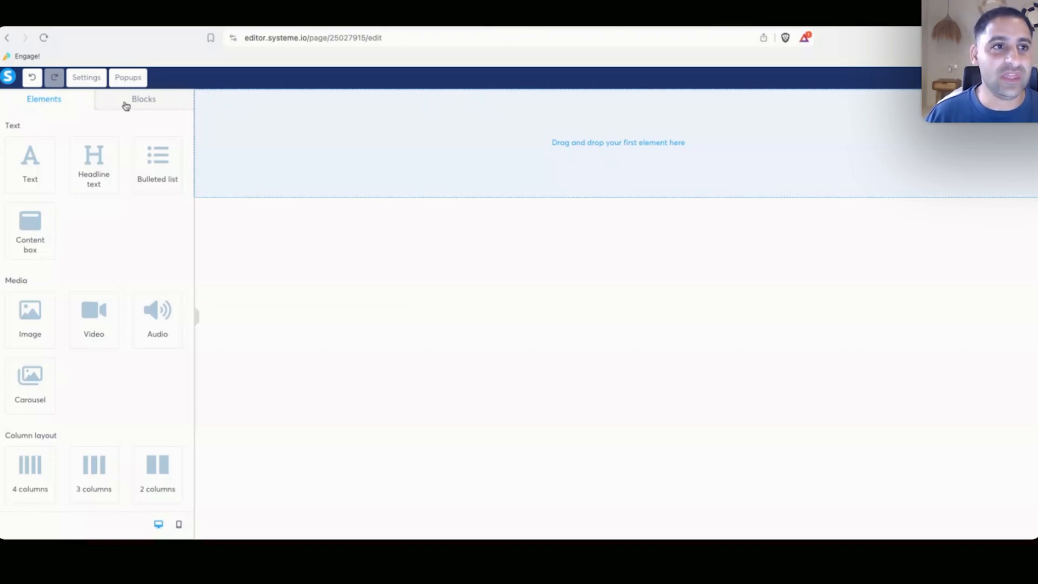
Search My blocks for 'waitlist' and drag the saved partners website waitlist block onto the page.
{"action": "left_click", "coordinate": [144, 101]}
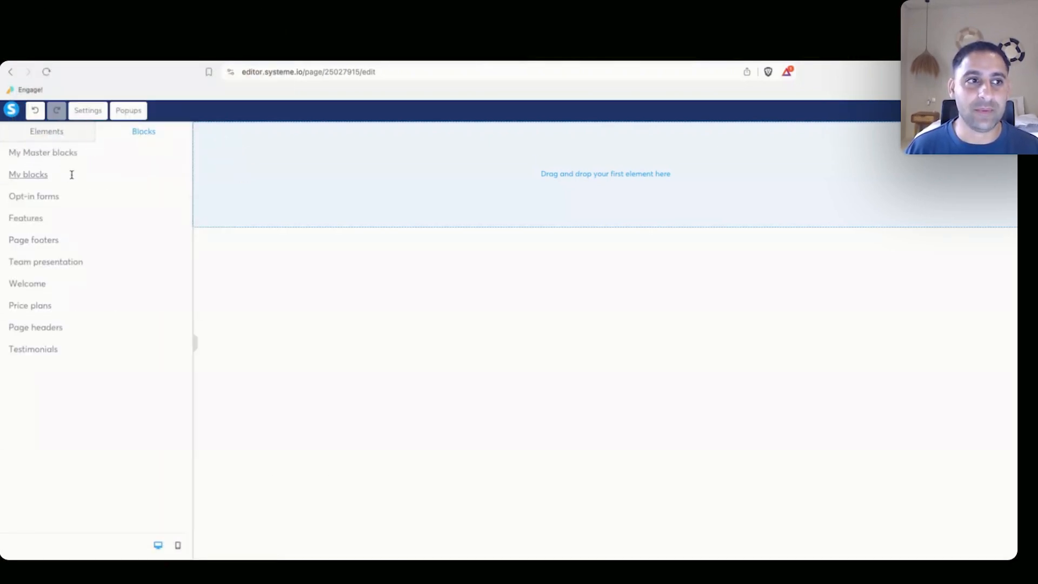
{"action": "left_click", "coordinate": [71, 175]}
{"action": "left_click", "coordinate": [77, 164]}
{"action": "type", "text": "wait"}
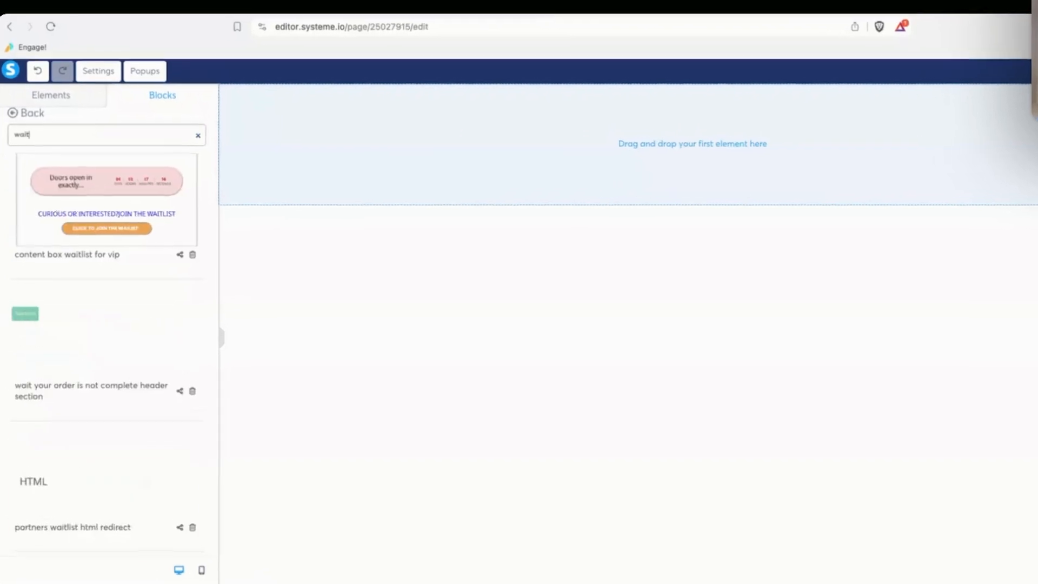
{"action": "type", "text": "list"}
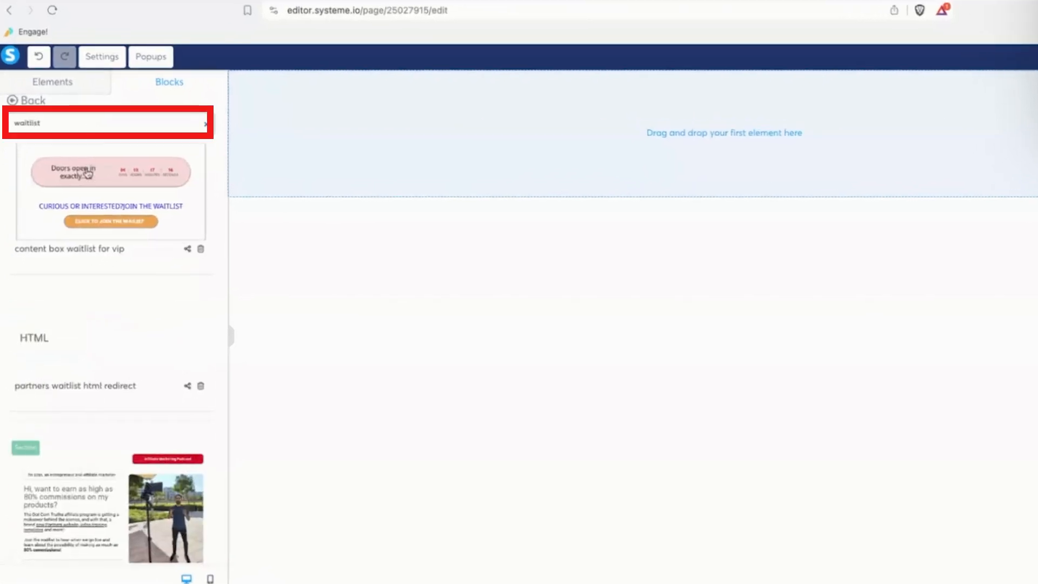
{"action": "scroll", "coordinate": [88, 173], "scroll_direction": "down", "scroll_amount": 2}
{"action": "left_click_drag", "start_coordinate": [121, 403], "coordinate": [600, 308]}
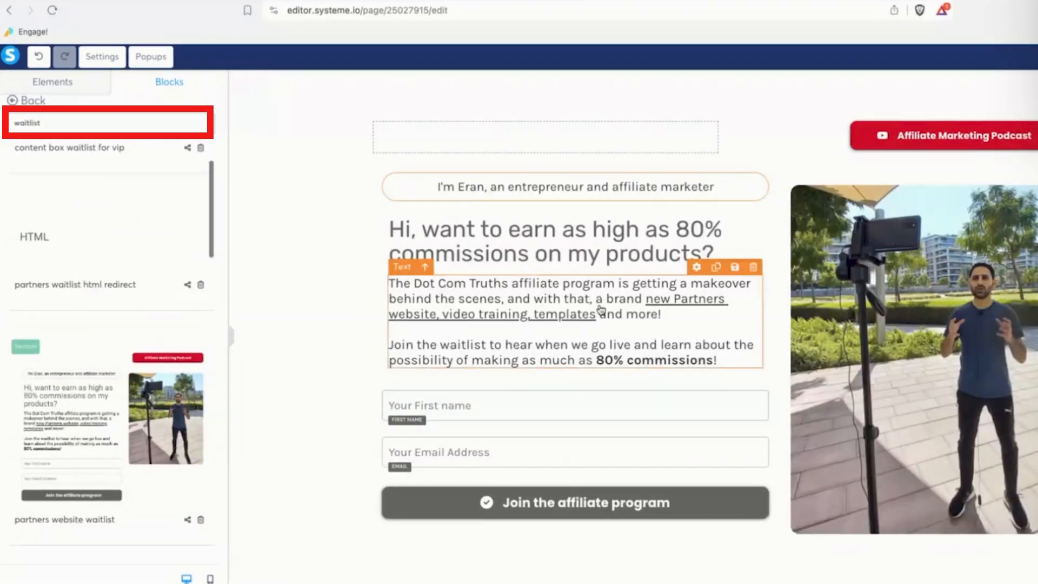
Make the block's headline bold.
{"action": "triple_click", "coordinate": [469, 243]}
{"action": "key", "text": "ctrl+b"}
{"action": "left_click", "coordinate": [339, 232]}
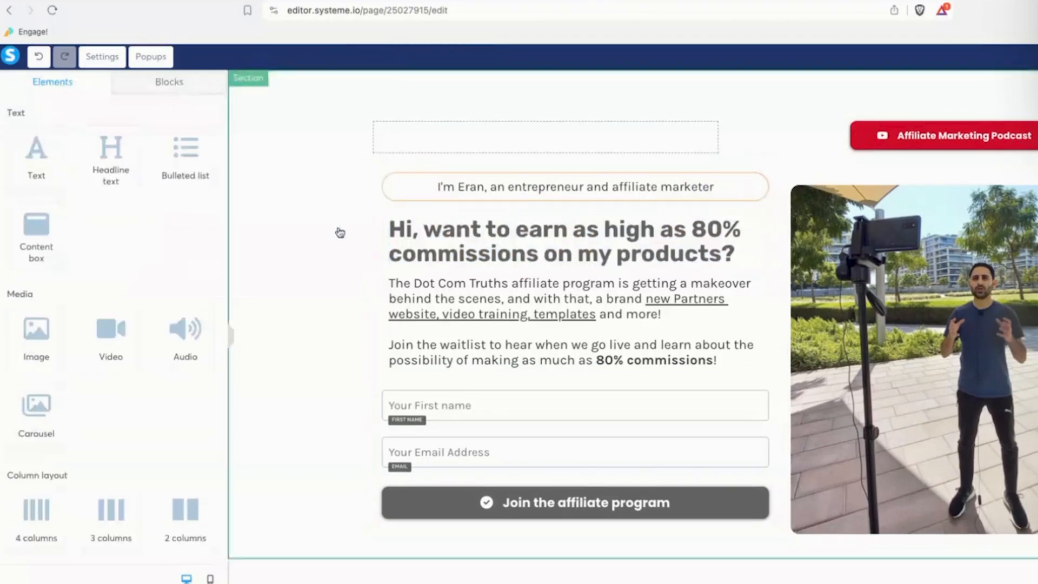
Set both the default body font and the heading font to Poppins.
{"action": "left_click", "coordinate": [531, 296]}
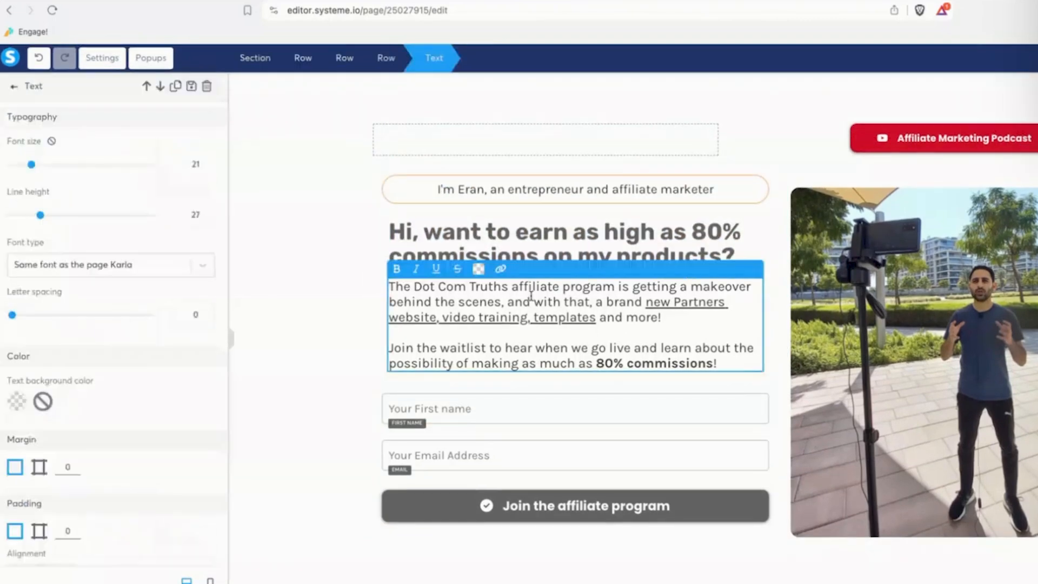
{"action": "left_click", "coordinate": [355, 278]}
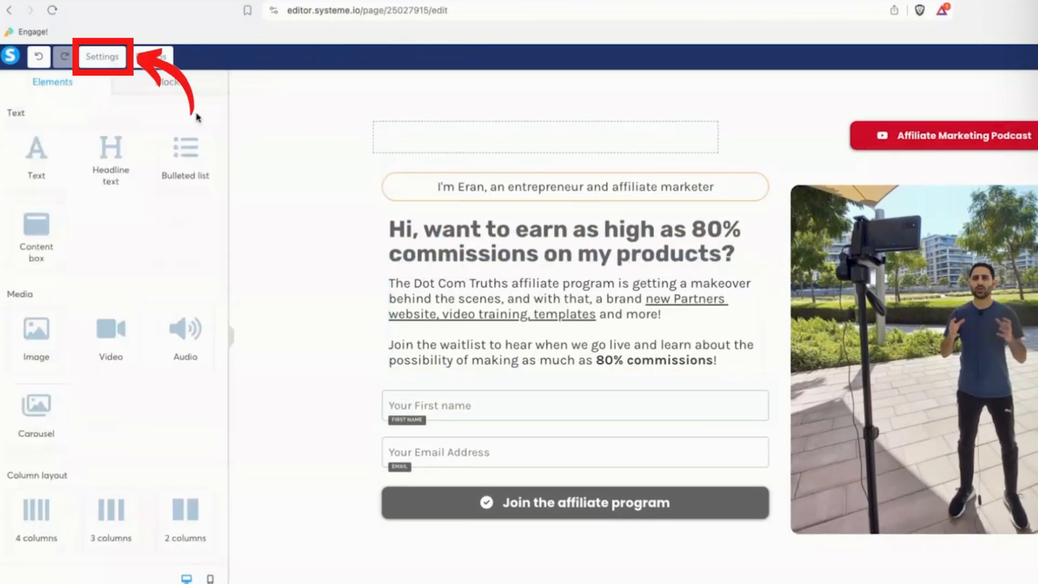
{"action": "left_click", "coordinate": [108, 58]}
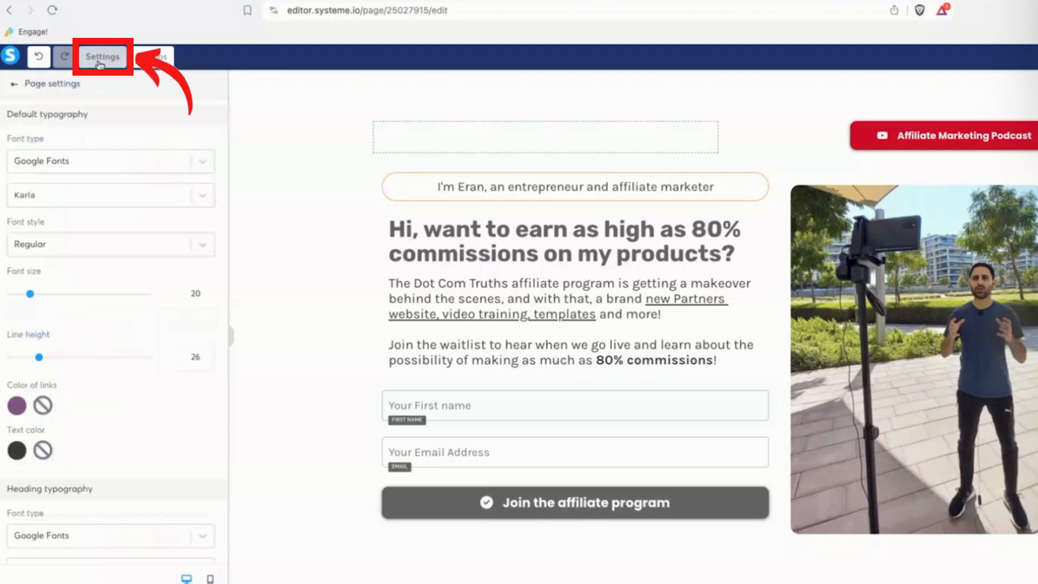
{"action": "left_click", "coordinate": [104, 196]}
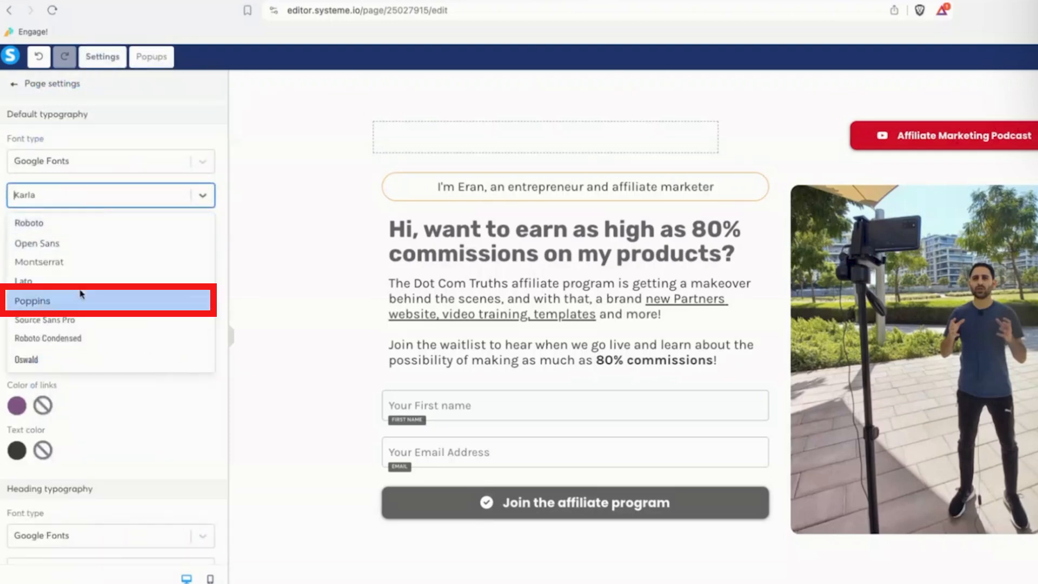
{"action": "left_click", "coordinate": [81, 295]}
{"action": "scroll", "coordinate": [99, 283], "scroll_direction": "down", "scroll_amount": 3}
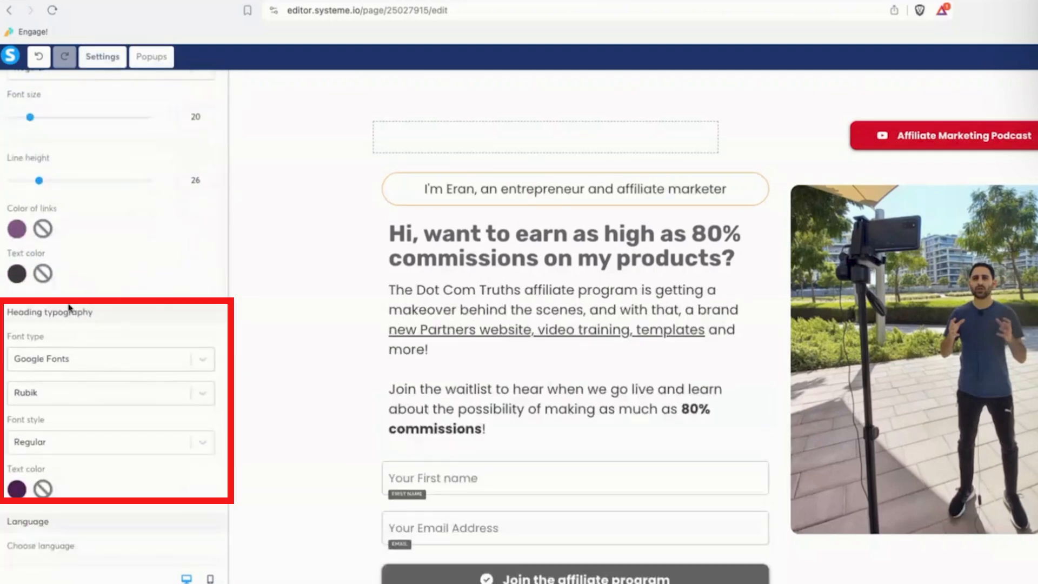
{"action": "left_click", "coordinate": [58, 394]}
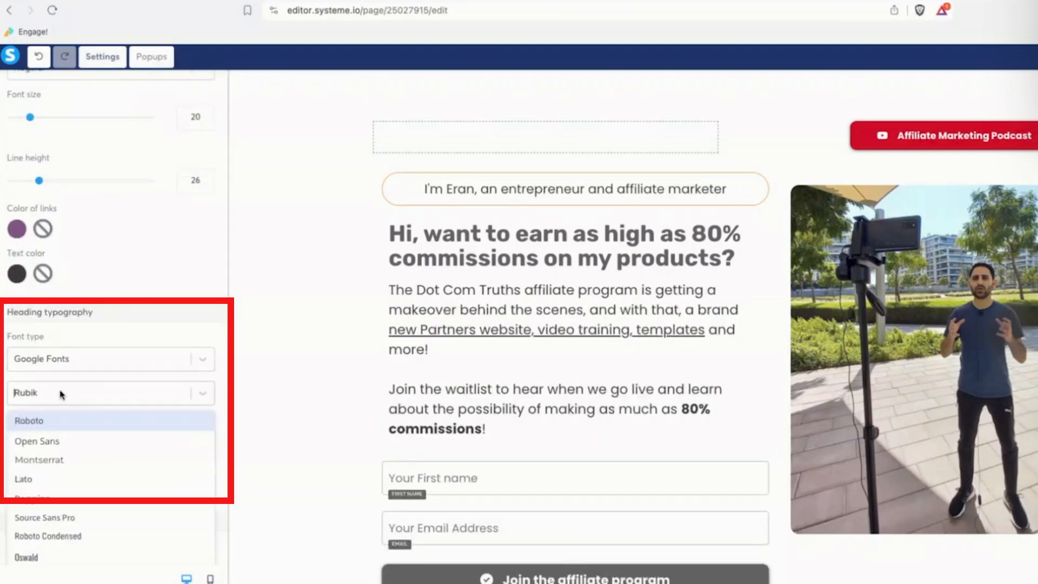
{"action": "left_click", "coordinate": [58, 491]}
Make headings Bold 700 with a black text colour.
{"action": "left_click", "coordinate": [94, 452]}
{"action": "scroll", "coordinate": [102, 494], "scroll_direction": "down", "scroll_amount": 4}
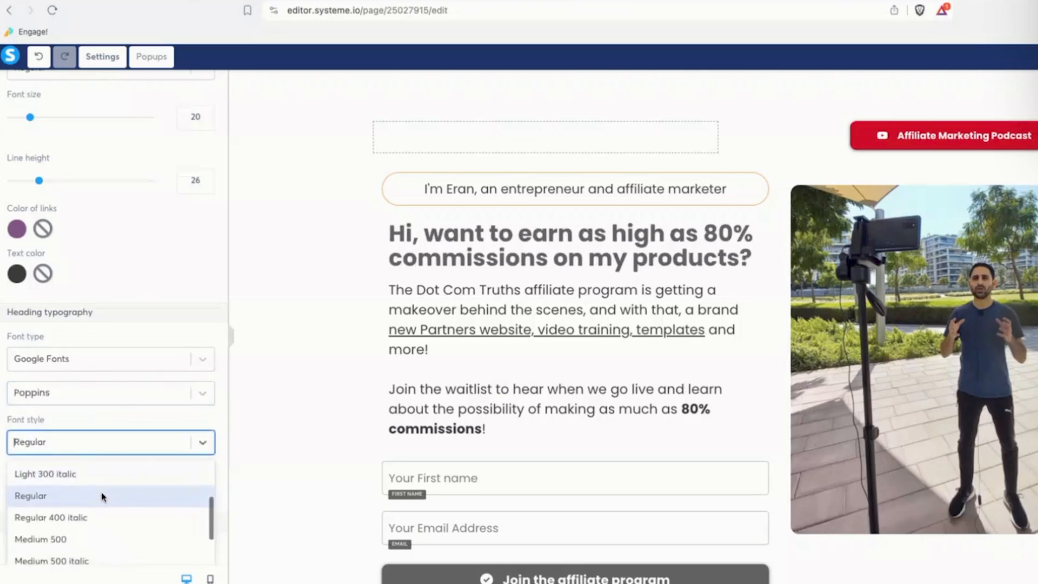
{"action": "scroll", "coordinate": [101, 494], "scroll_direction": "down", "scroll_amount": 3}
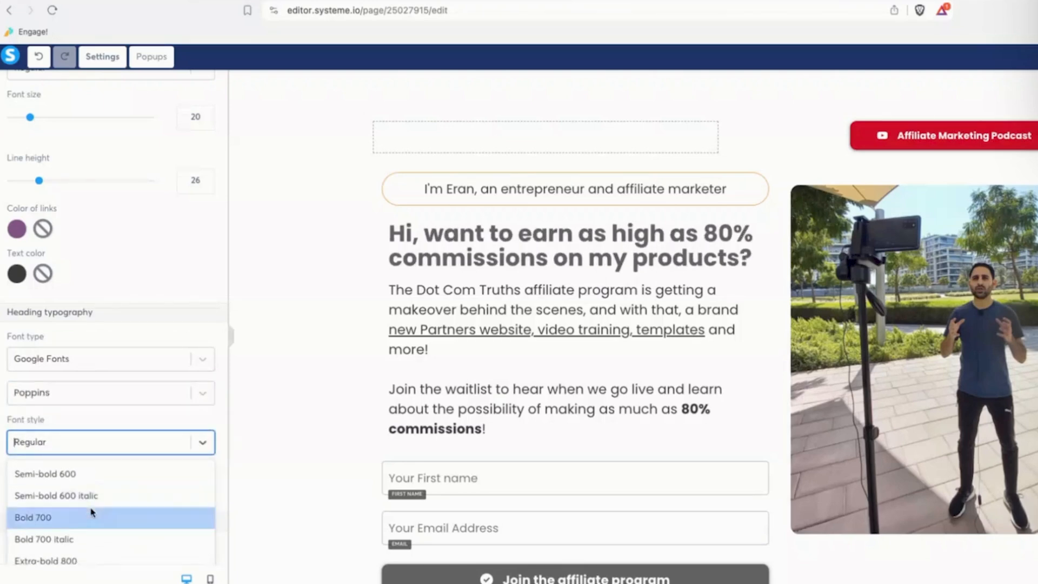
{"action": "left_click", "coordinate": [92, 514]}
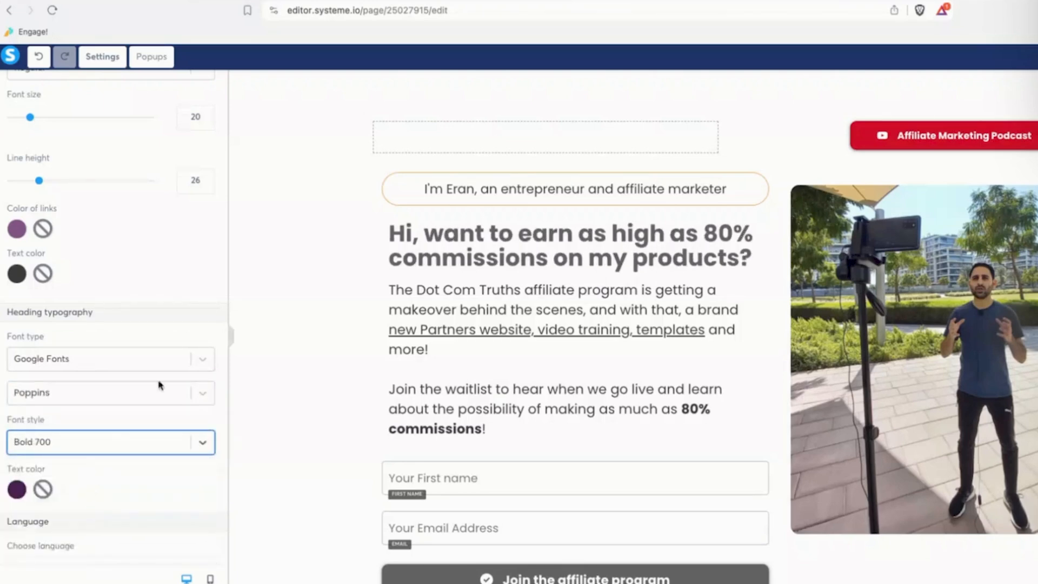
{"action": "left_click", "coordinate": [18, 489]}
{"action": "left_click", "coordinate": [117, 551]}
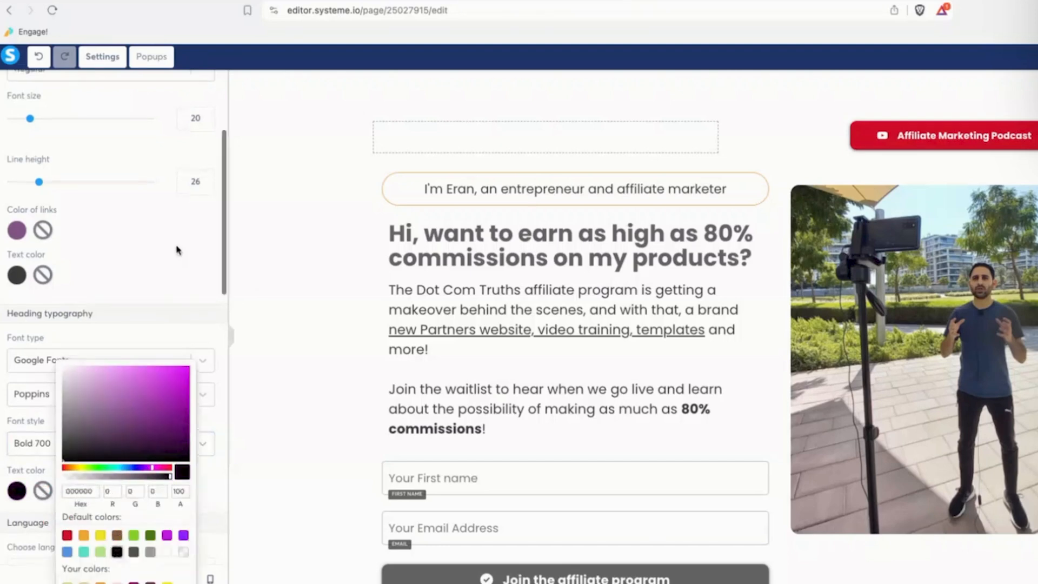
Set the link colour to blue and the body text colour to black.
{"action": "left_click", "coordinate": [17, 229]}
{"action": "left_click", "coordinate": [67, 301]}
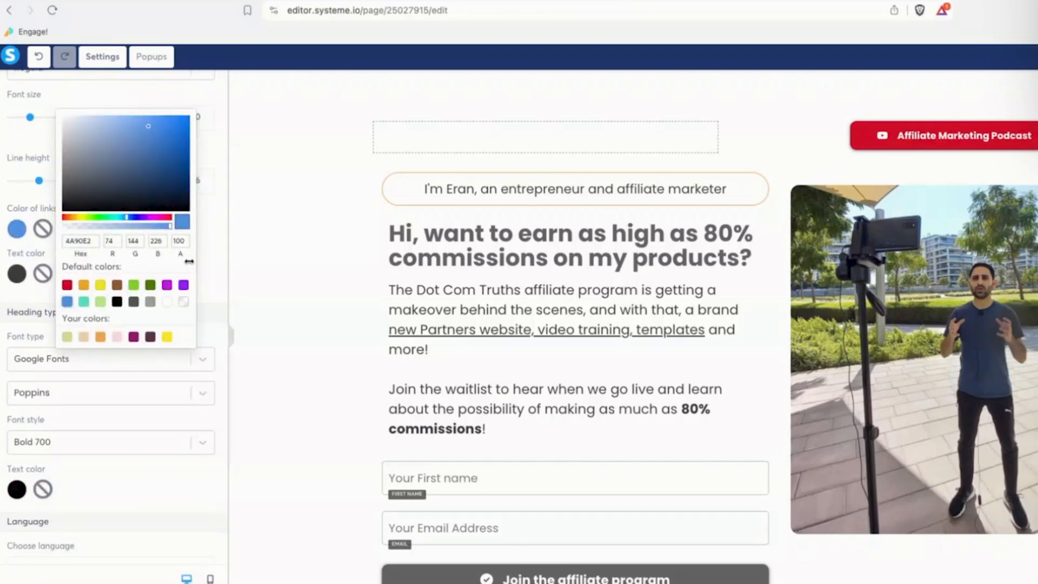
{"action": "left_click", "coordinate": [16, 274]}
{"action": "left_click", "coordinate": [16, 274]}
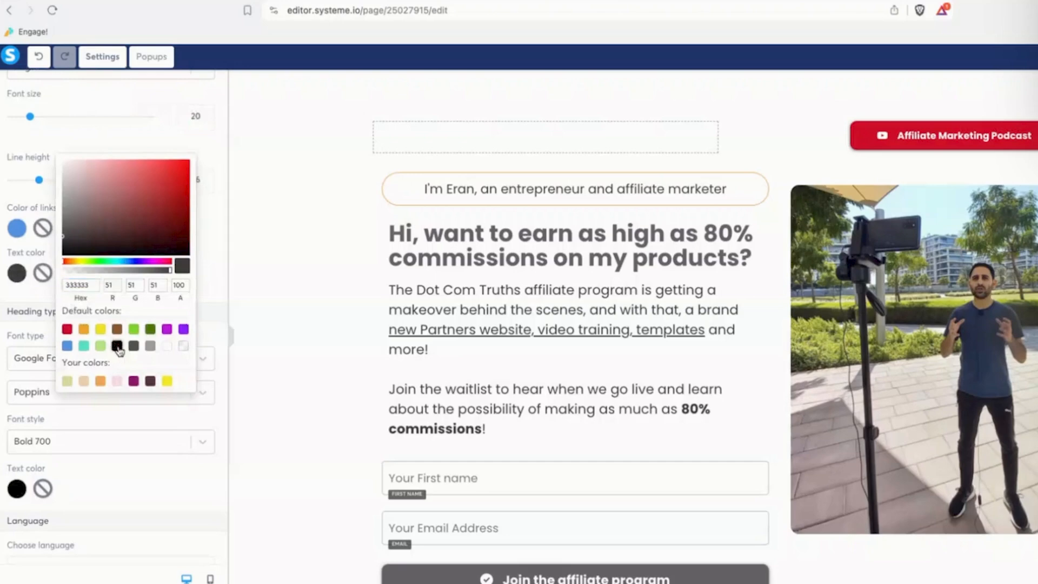
{"action": "left_click", "coordinate": [117, 345]}
{"action": "scroll", "coordinate": [204, 273], "scroll_direction": "down", "scroll_amount": 1}
{"action": "left_click", "coordinate": [324, 285]}
{"action": "left_click", "coordinate": [319, 282]}
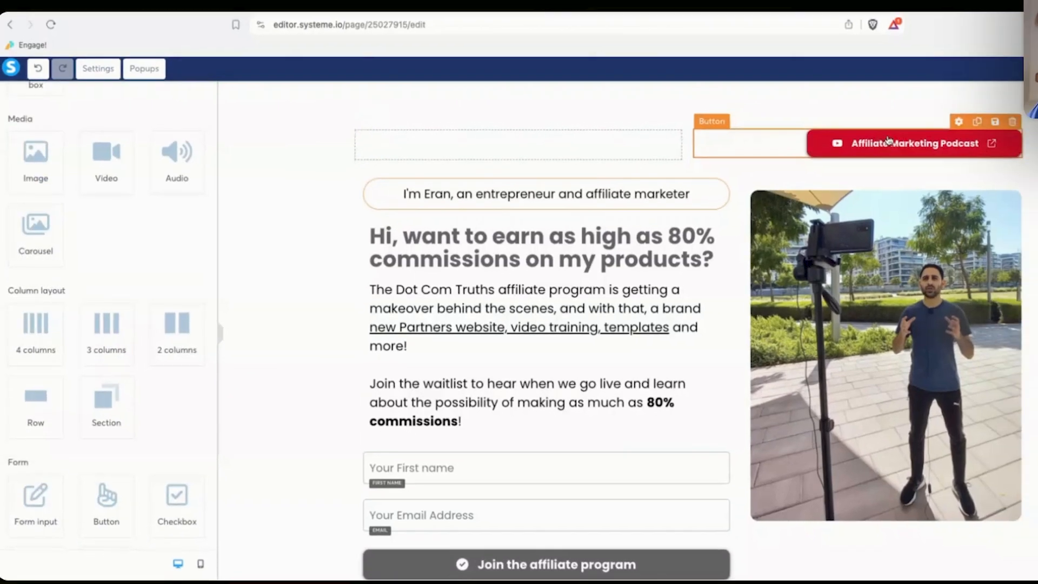
Replace the intro paragraph with the community launch copy ending 'great products you can promote!'.
{"action": "left_click", "coordinate": [888, 139]}
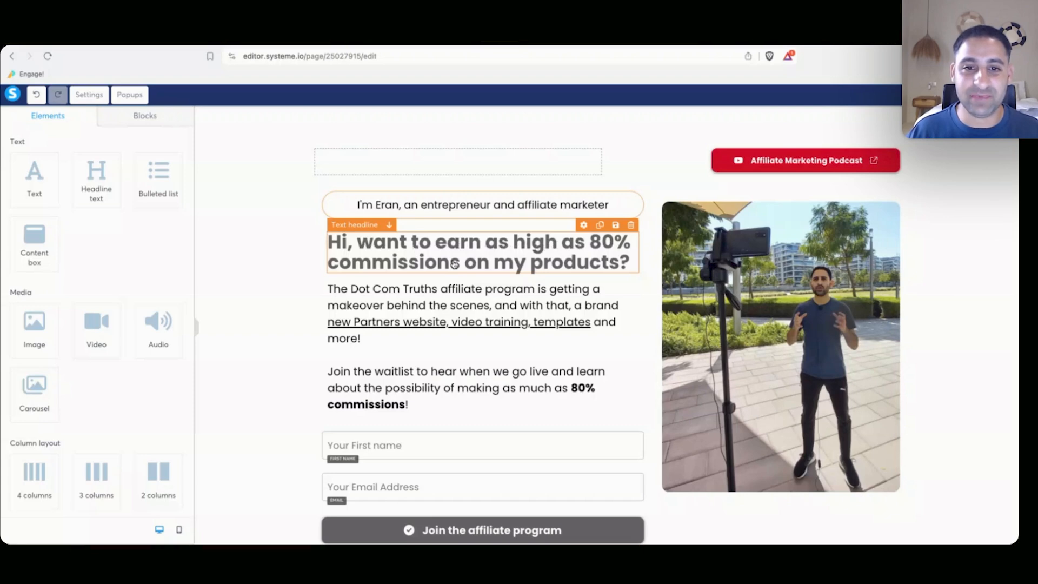
{"action": "left_click", "coordinate": [381, 301]}
{"action": "type", "text": "The affiliate startup "}
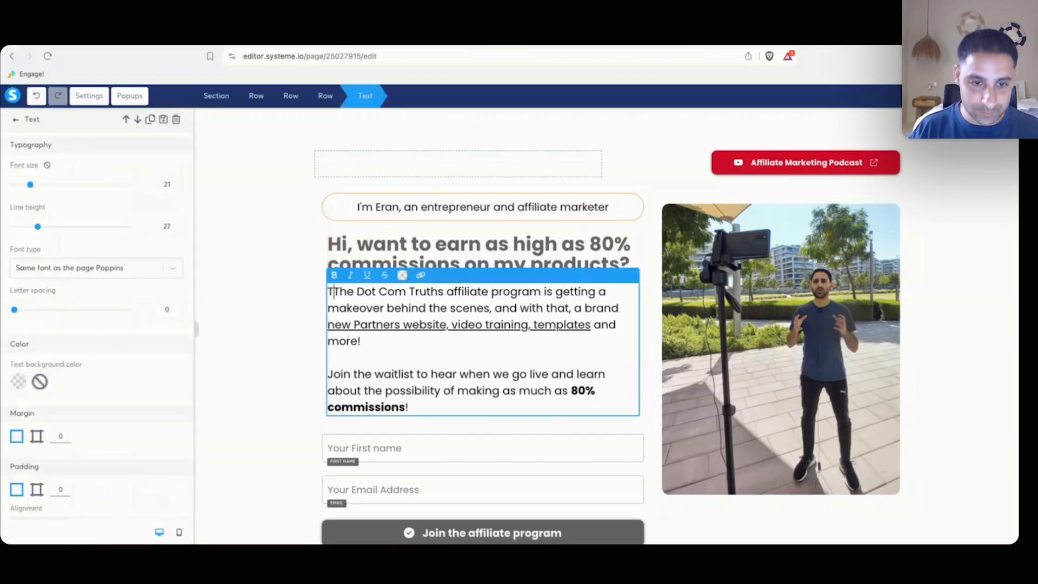
{"action": "type", "text": "community is about to "}
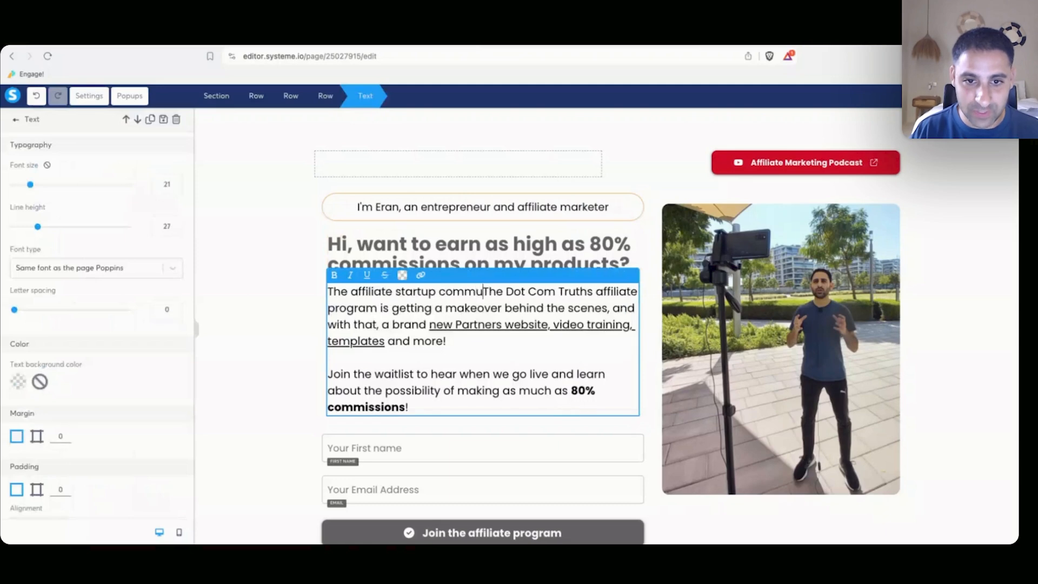
{"action": "type", "text": "launch and you will get "}
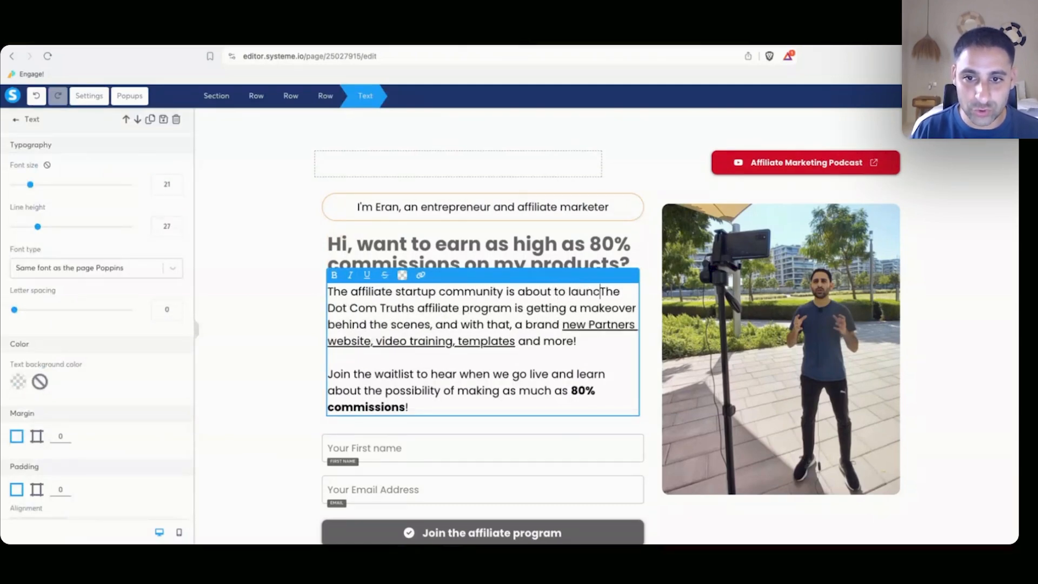
{"action": "type", "text": "free access to b"}
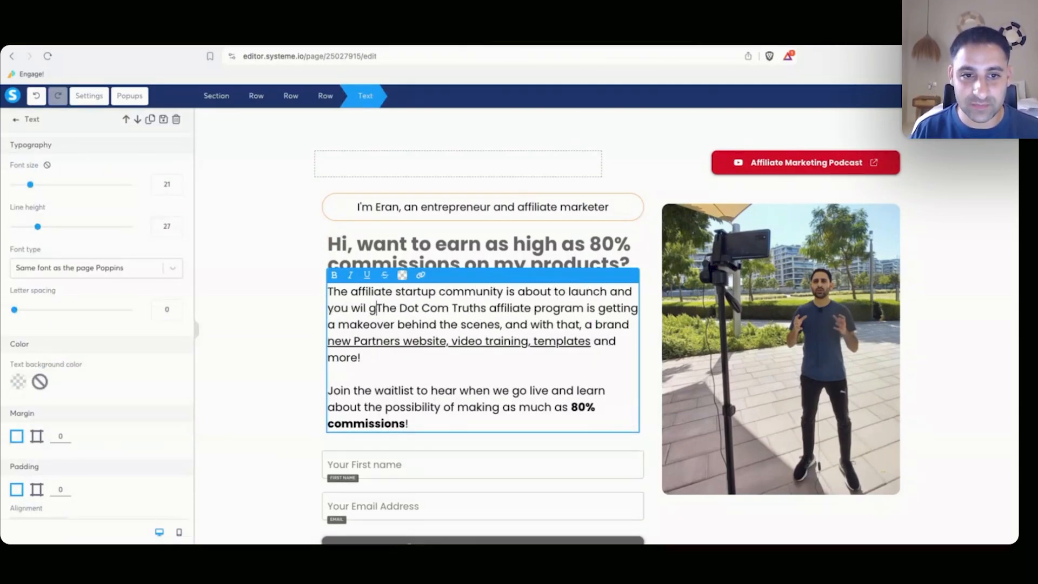
{"action": "type", "text": "rand new digital pro"}
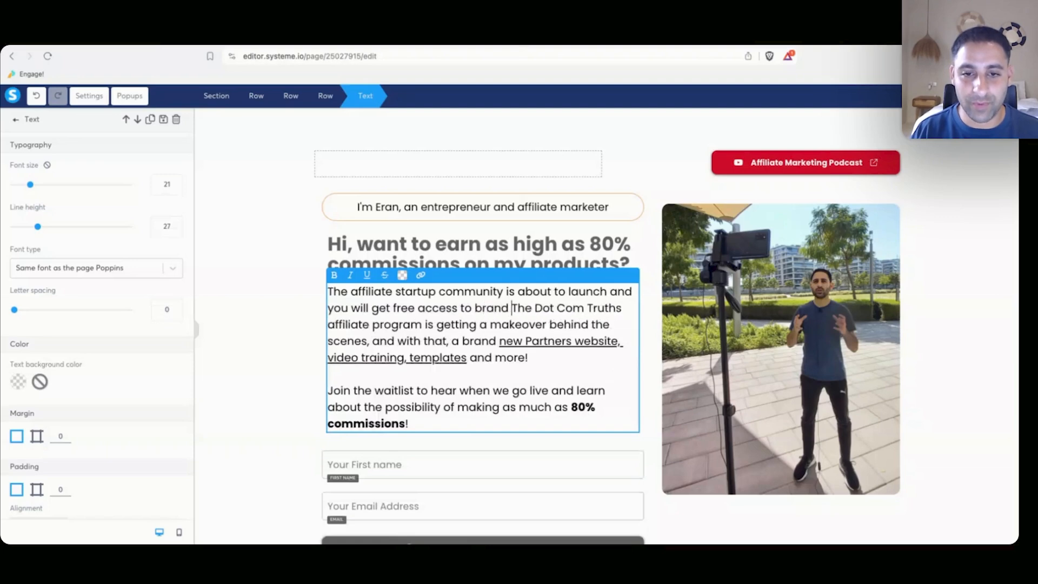
{"action": "type", "text": "ducts to help you laun"}
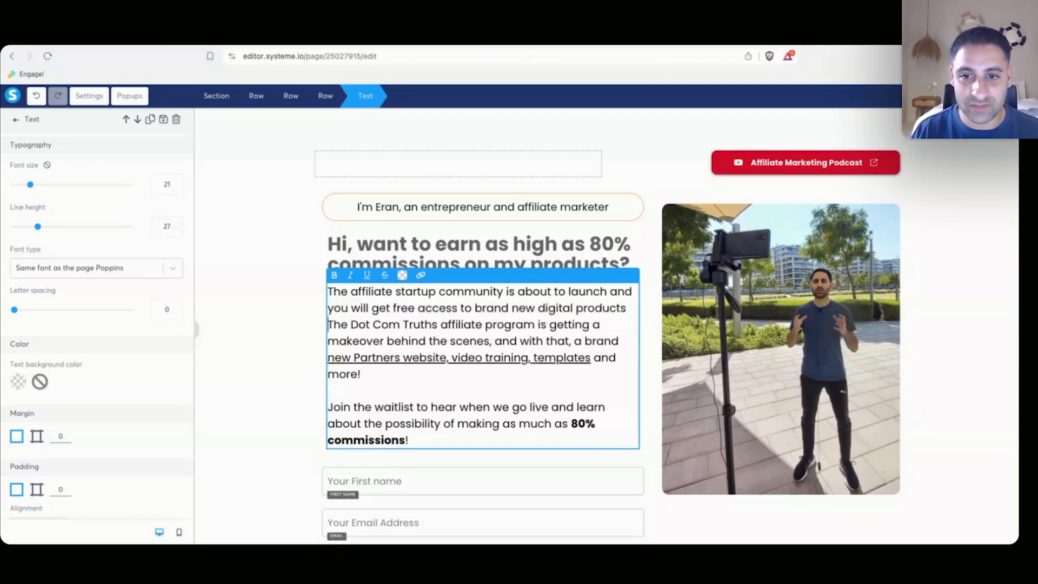
{"action": "type", "text": "ch your affiliate journey"}
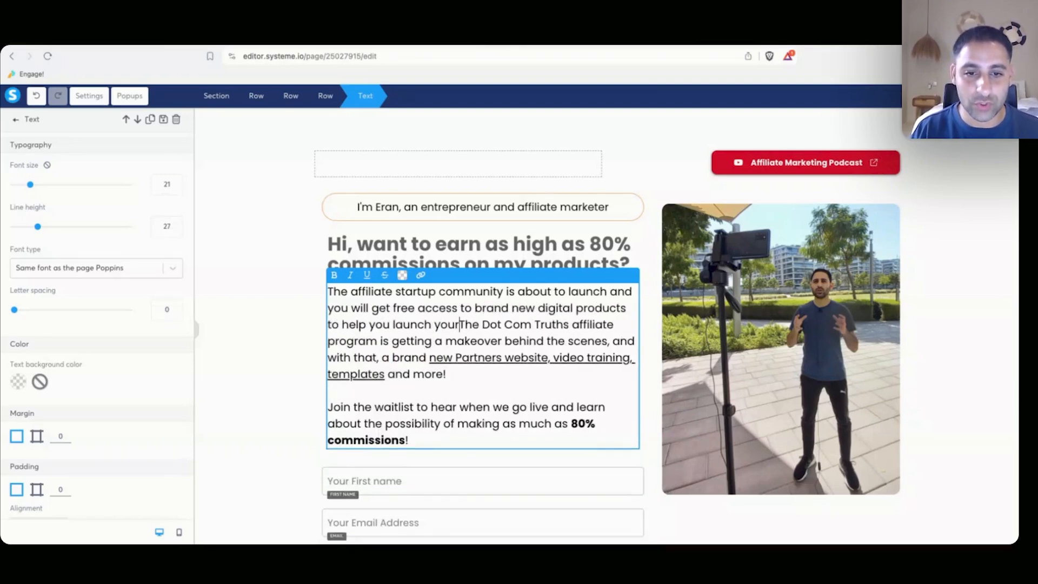
{"action": "type", "text": "!"}
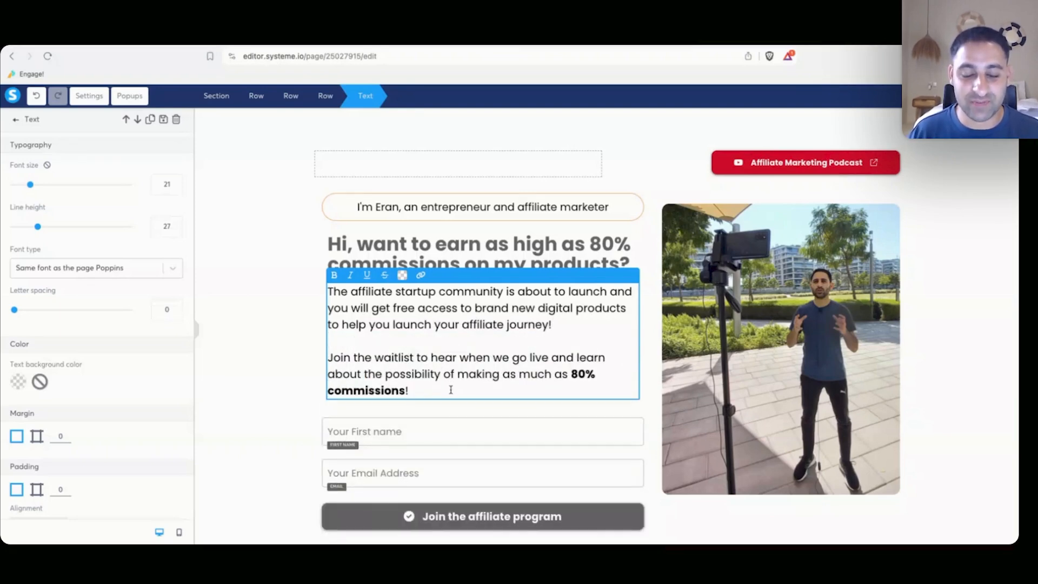
{"action": "type", "text": "om great p"}
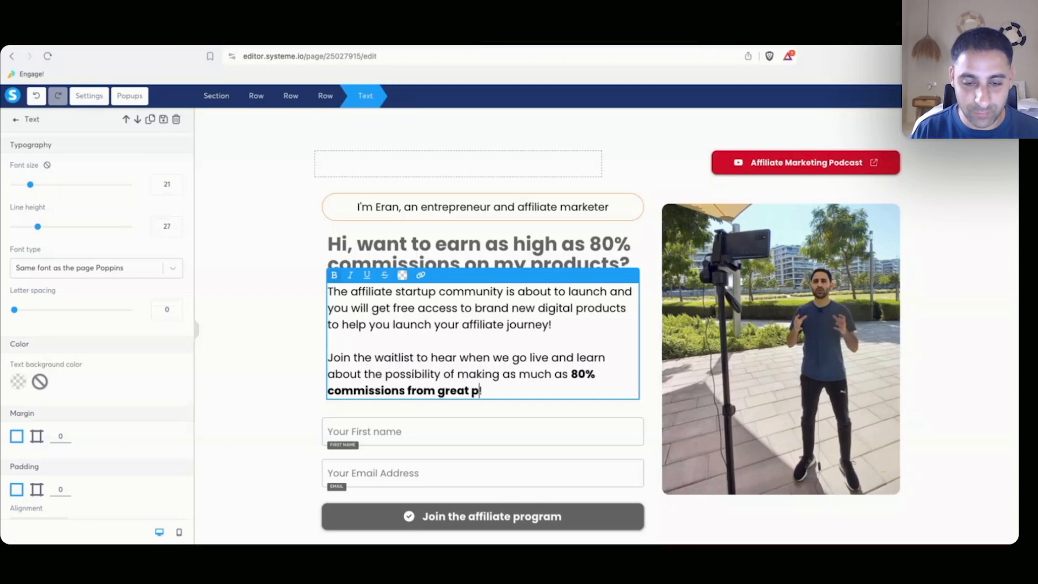
{"action": "type", "text": "roducts you can prom"}
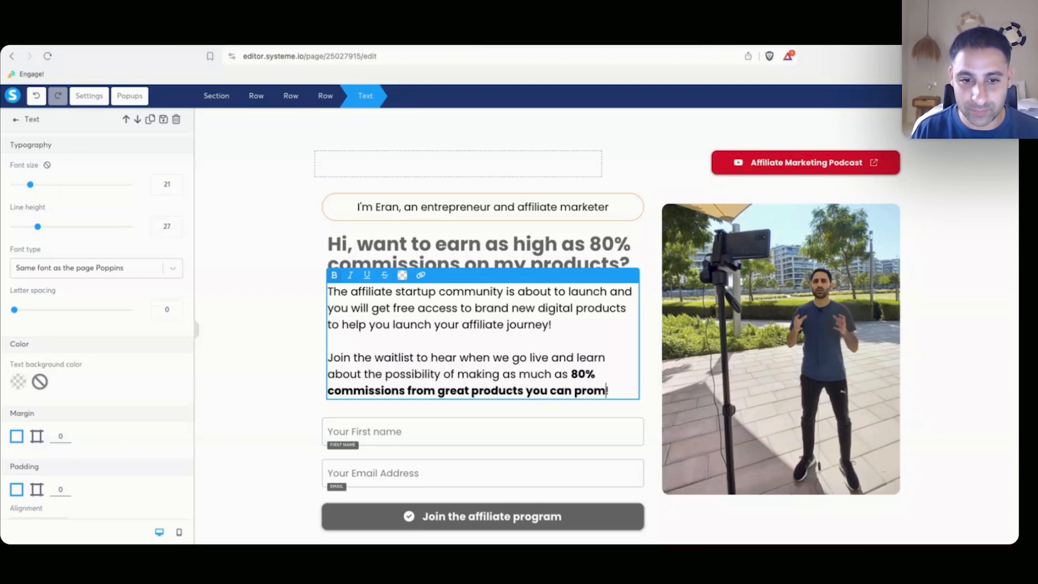
{"action": "type", "text": "ote"}
{"action": "left_click", "coordinate": [262, 371]}
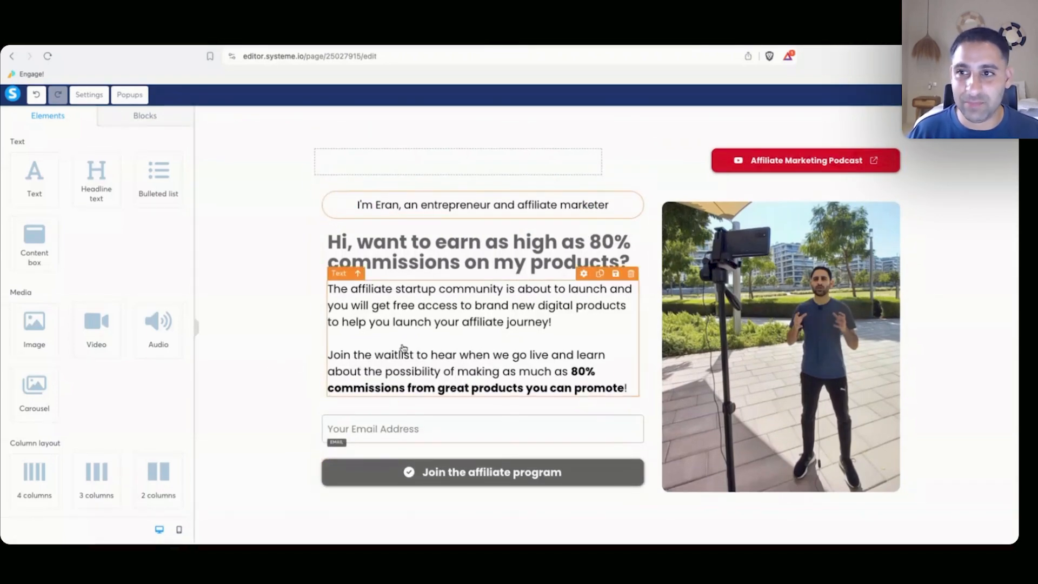
Capitalise 'Startup Community' and colour 'Affiliate Startup Community' orange (F5A623).
{"action": "left_click", "coordinate": [752, 161]}
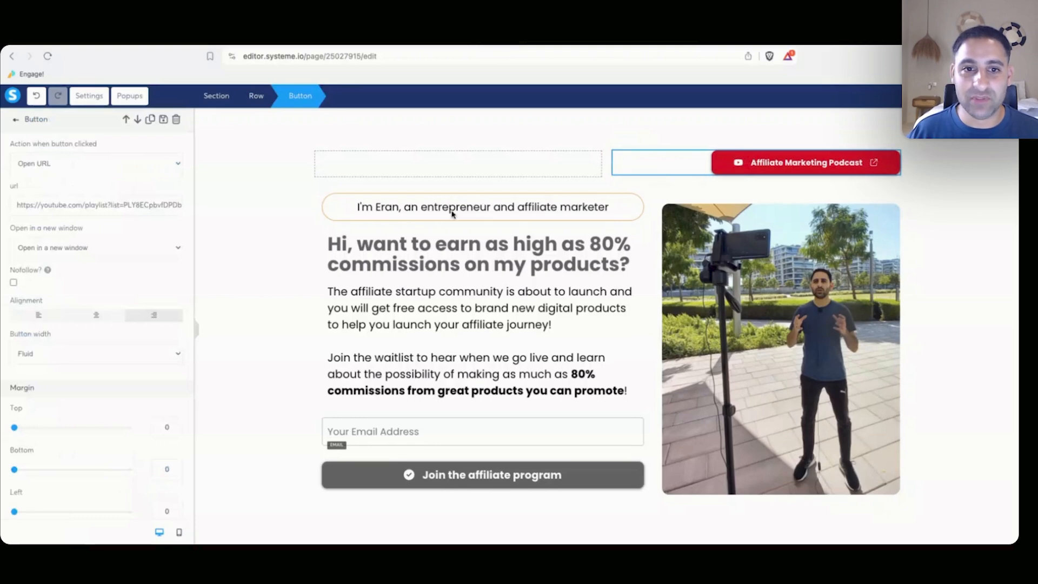
{"action": "left_click", "coordinate": [355, 290]}
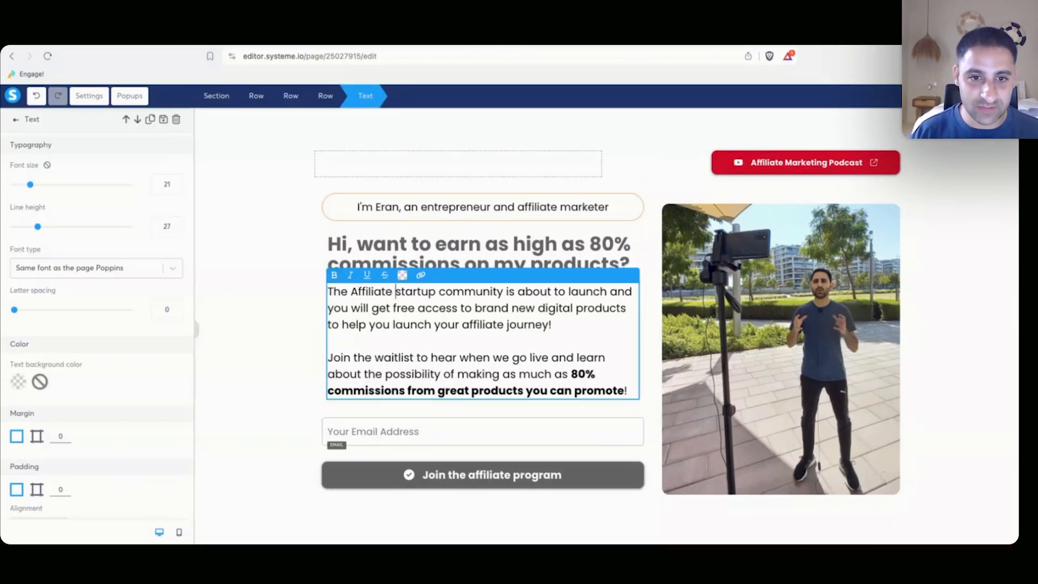
{"action": "key", "text": "Delete"}
{"action": "type", "text": "S"}
{"action": "key", "text": "ctrl+Right"}
{"action": "key", "text": "Delete"}
{"action": "type", "text": "C"}
{"action": "left_click_drag", "start_coordinate": [351, 293], "coordinate": [491, 290]}
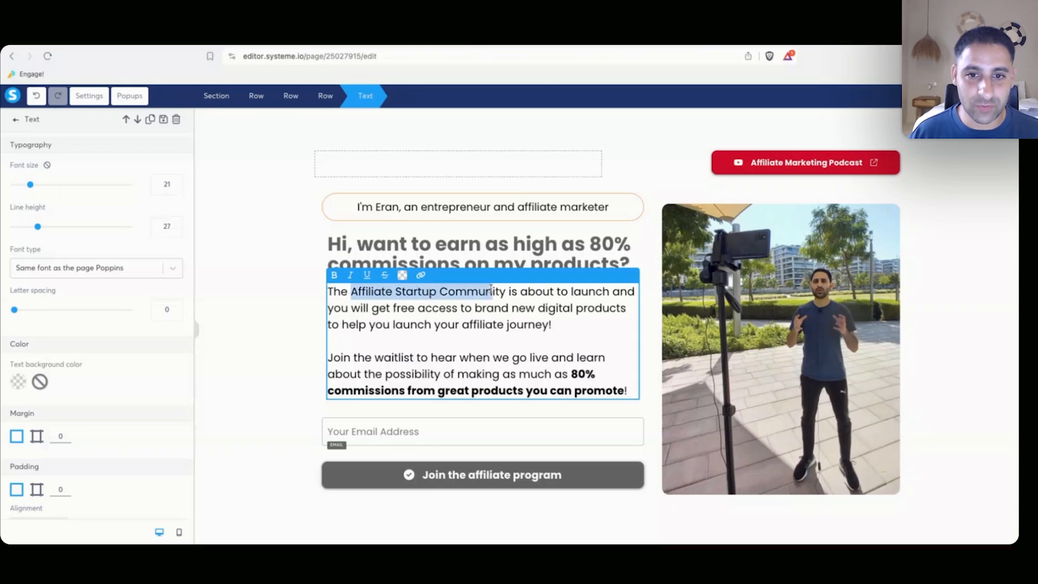
{"action": "left_click", "coordinate": [403, 275]}
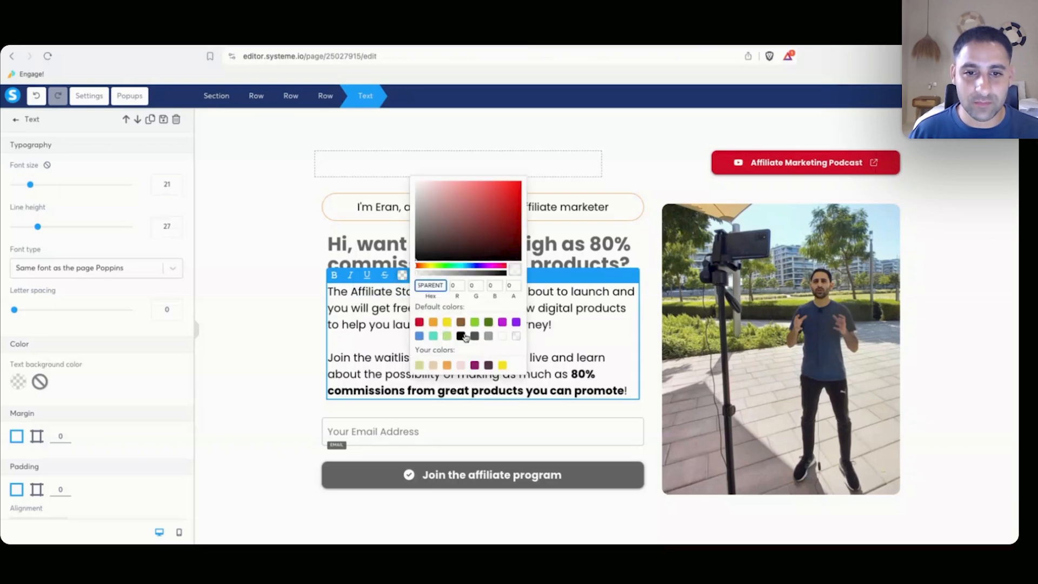
{"action": "left_click", "coordinate": [432, 323]}
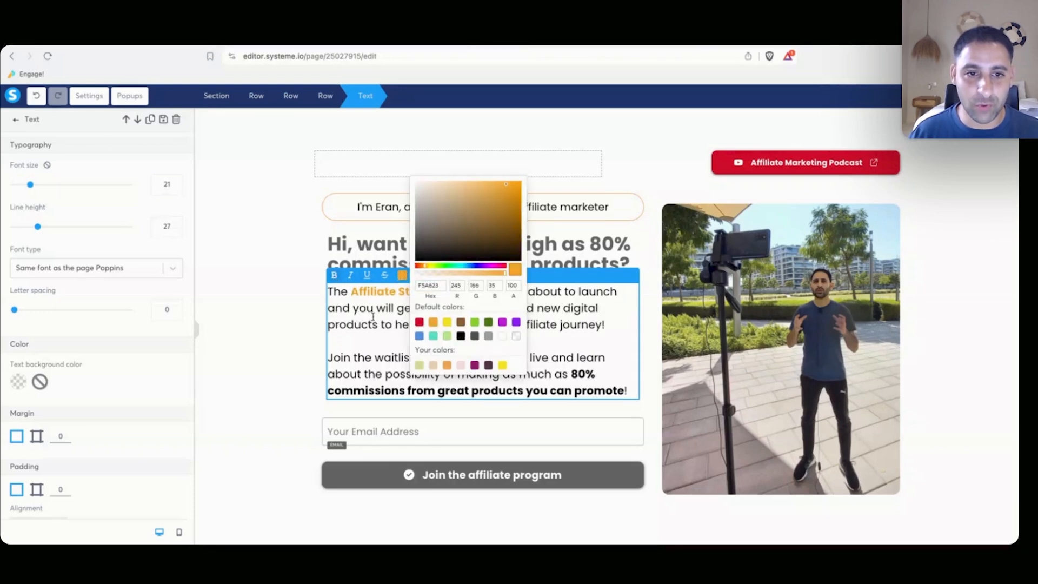
{"action": "left_click", "coordinate": [280, 327]}
Shrink the photo from 447 to 350 and centre it in its column.
{"action": "left_click", "coordinate": [770, 358]}
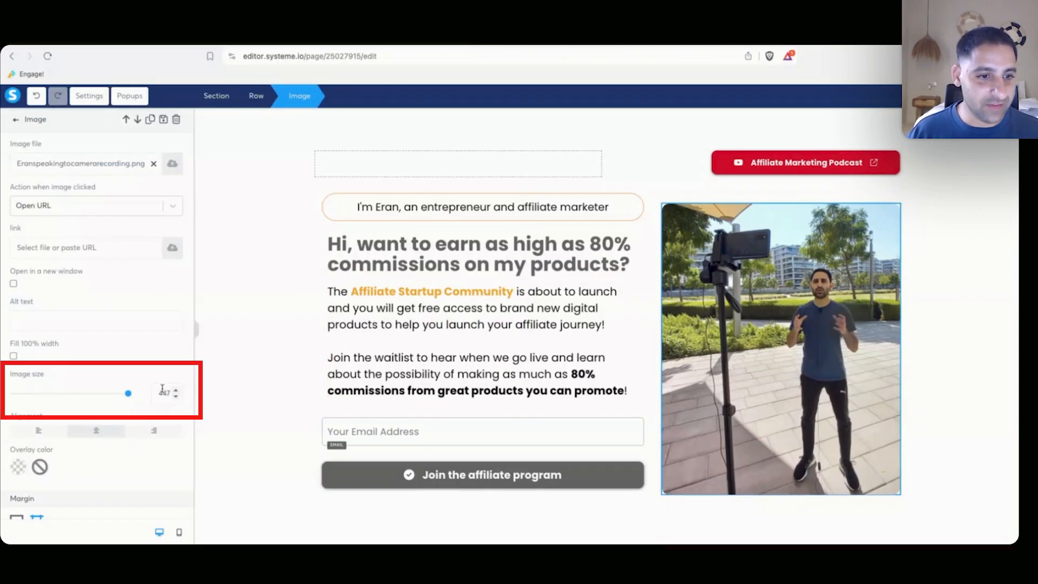
{"action": "left_click_drag", "start_coordinate": [133, 396], "coordinate": [108, 394]}
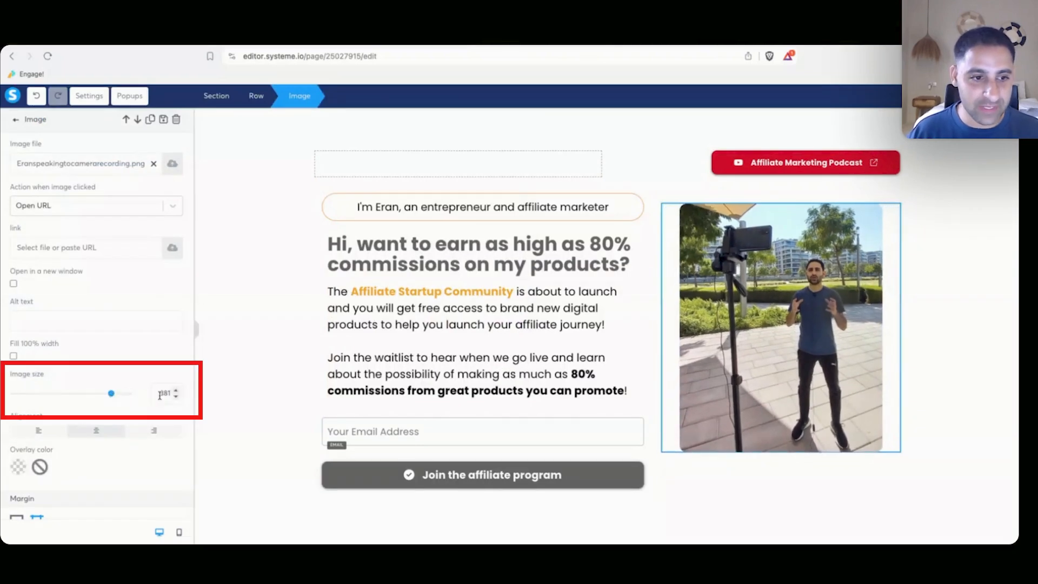
{"action": "left_click", "coordinate": [727, 193]}
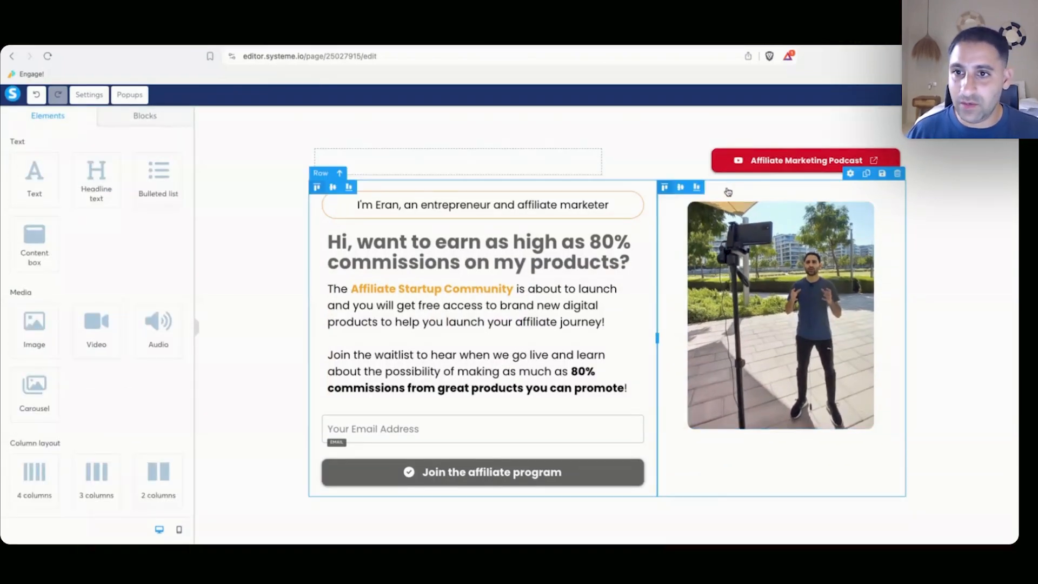
{"action": "left_click", "coordinate": [680, 189]}
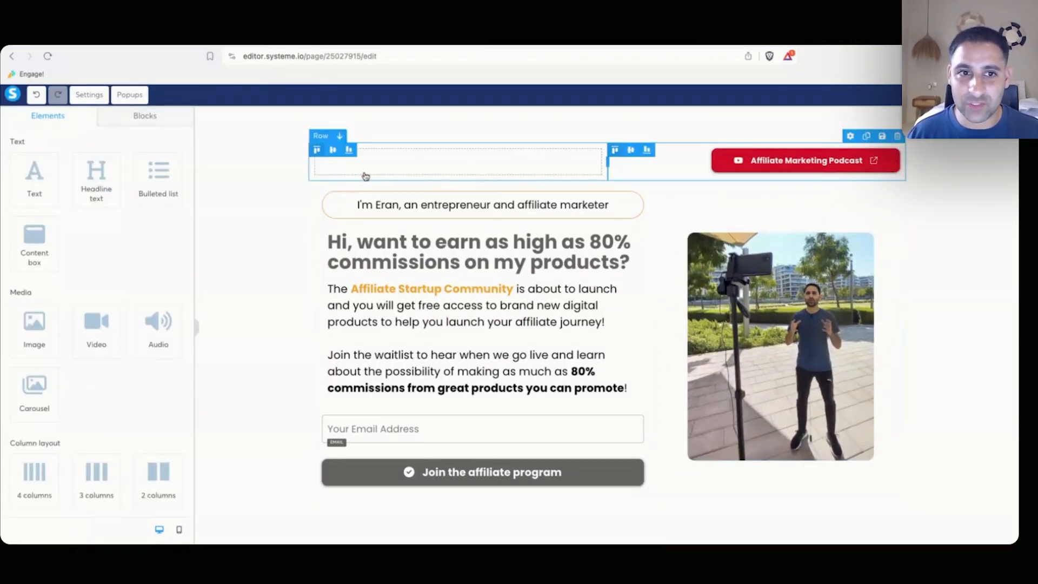
Delete the top row holding the Affiliate Marketing Podcast button.
{"action": "left_click", "coordinate": [285, 206]}
{"action": "left_click", "coordinate": [859, 163]}
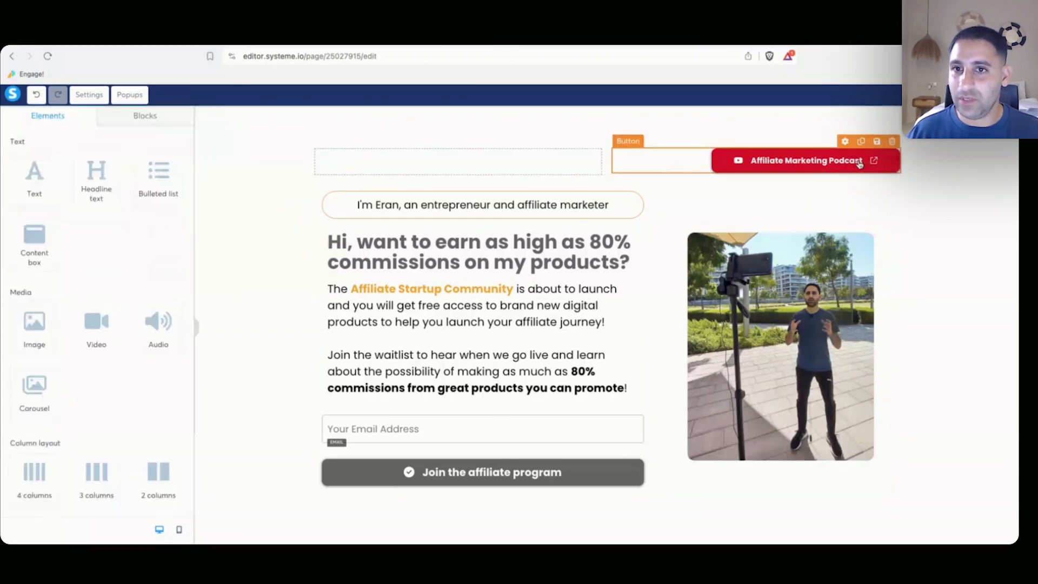
{"action": "left_click", "coordinate": [605, 150]}
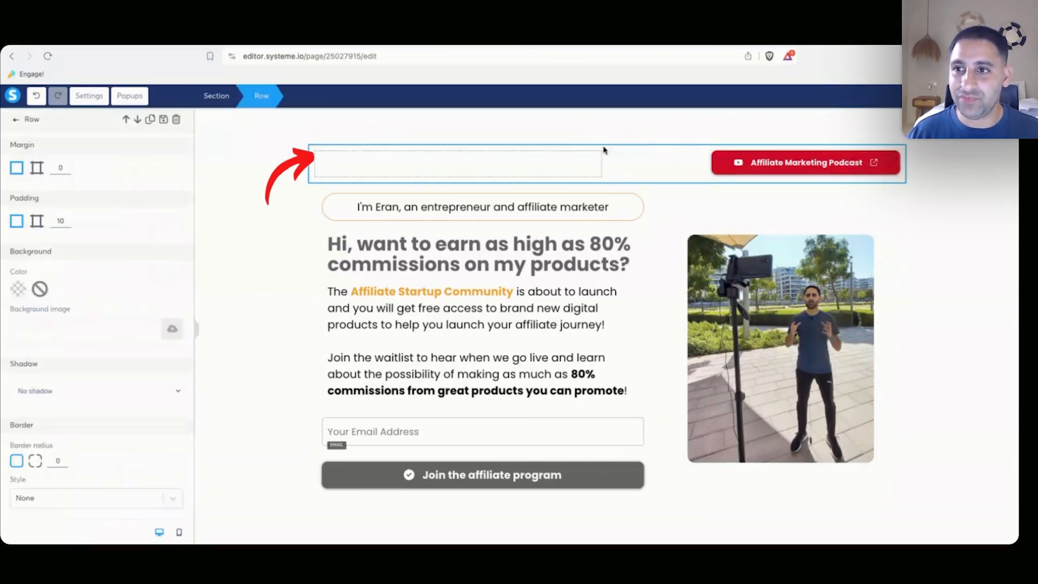
{"action": "left_click", "coordinate": [175, 119]}
Place the saved 'footer sio gift' block at the bottom of the page.
{"action": "left_click", "coordinate": [146, 118]}
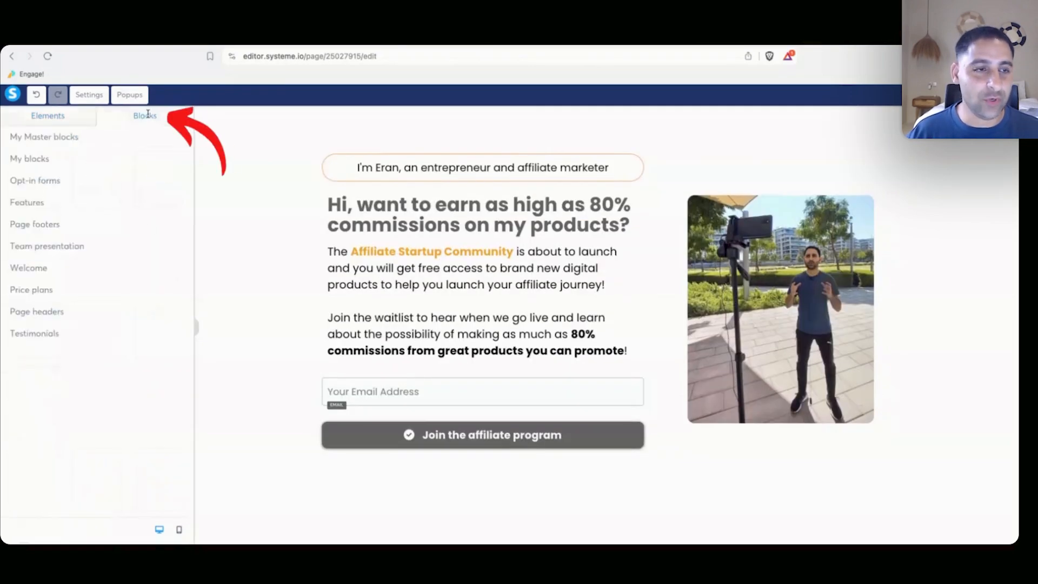
{"action": "left_click", "coordinate": [61, 160]}
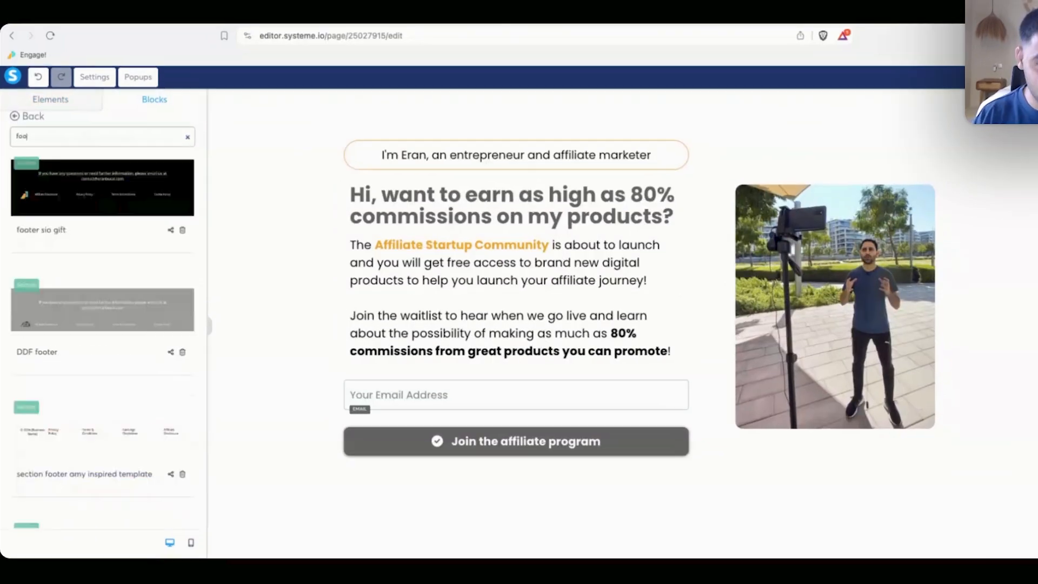
{"action": "left_click_drag", "start_coordinate": [103, 187], "coordinate": [806, 405]}
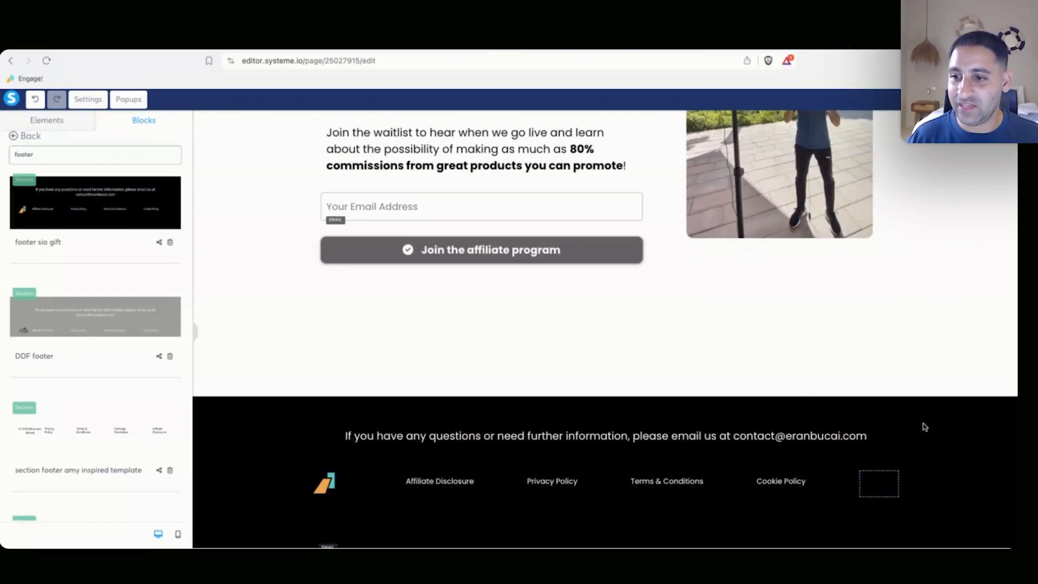
Preview the footer menu in mobile view, toggling its opened and closed states.
{"action": "left_click", "coordinate": [962, 511]}
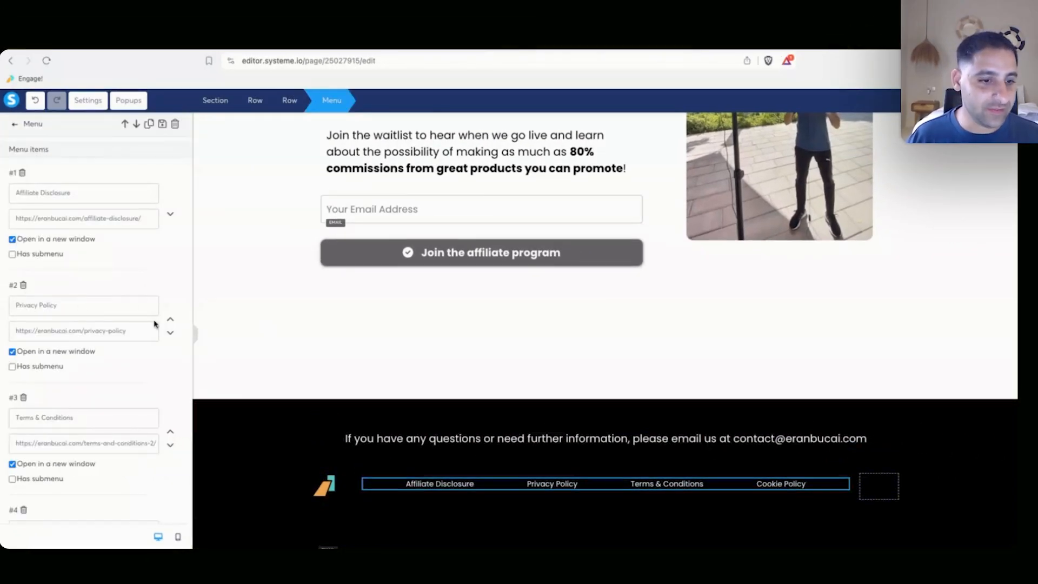
{"action": "left_click", "coordinate": [177, 537]}
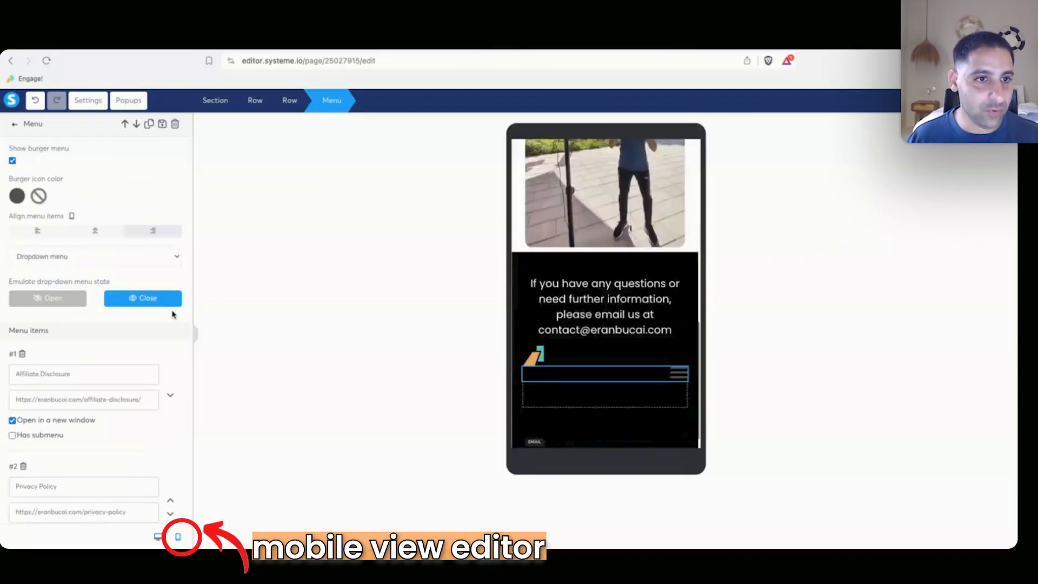
{"action": "left_click", "coordinate": [56, 301]}
{"action": "left_click", "coordinate": [146, 298]}
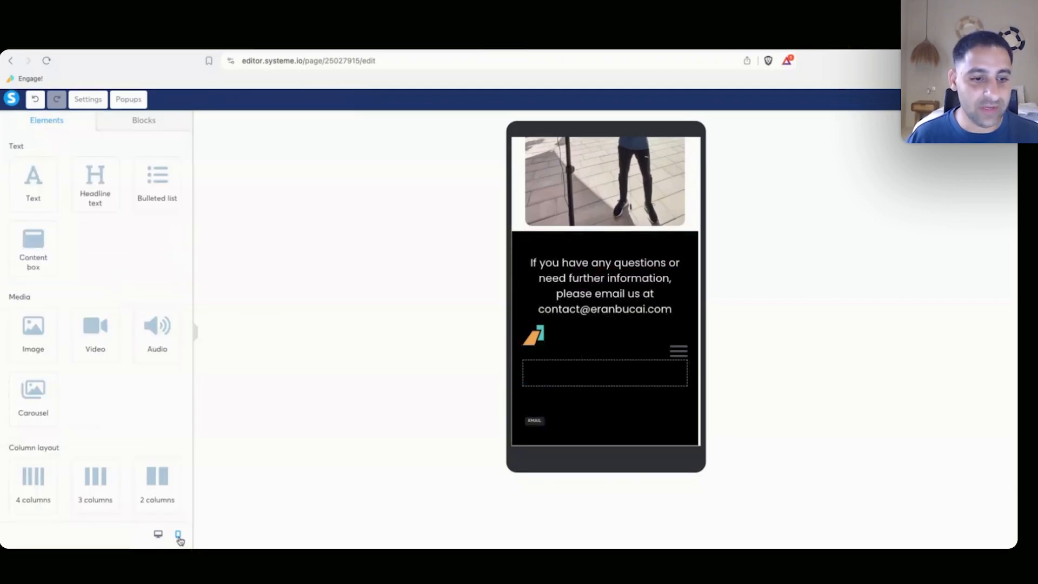
{"action": "scroll", "coordinate": [592, 343], "scroll_direction": "up", "scroll_amount": 12}
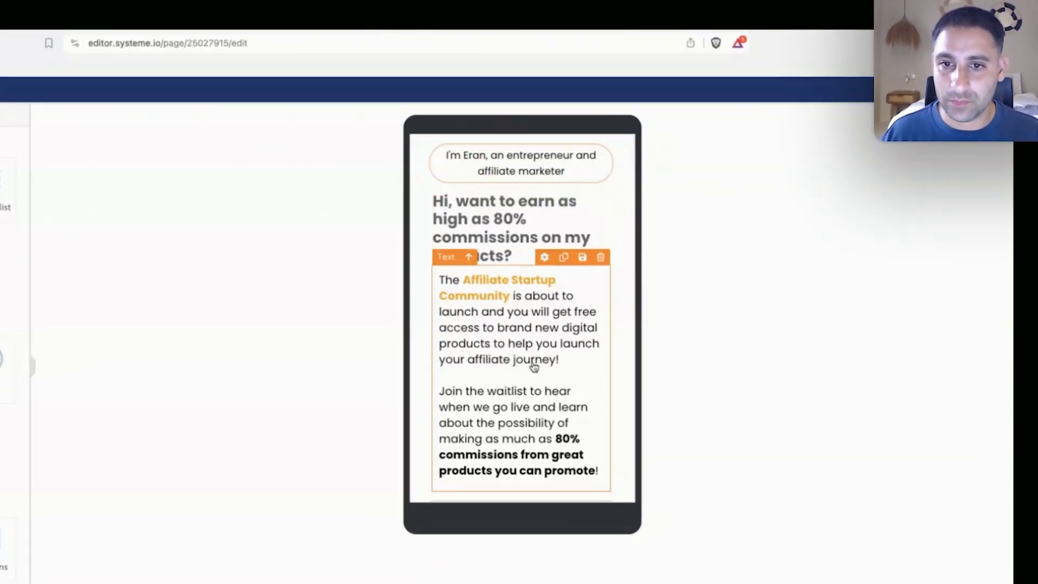
Set the Join the affiliate program button to redirect subscribers 'To the next step'.
{"action": "scroll", "coordinate": [526, 366], "scroll_direction": "down", "scroll_amount": 5}
{"action": "left_click", "coordinate": [506, 292]}
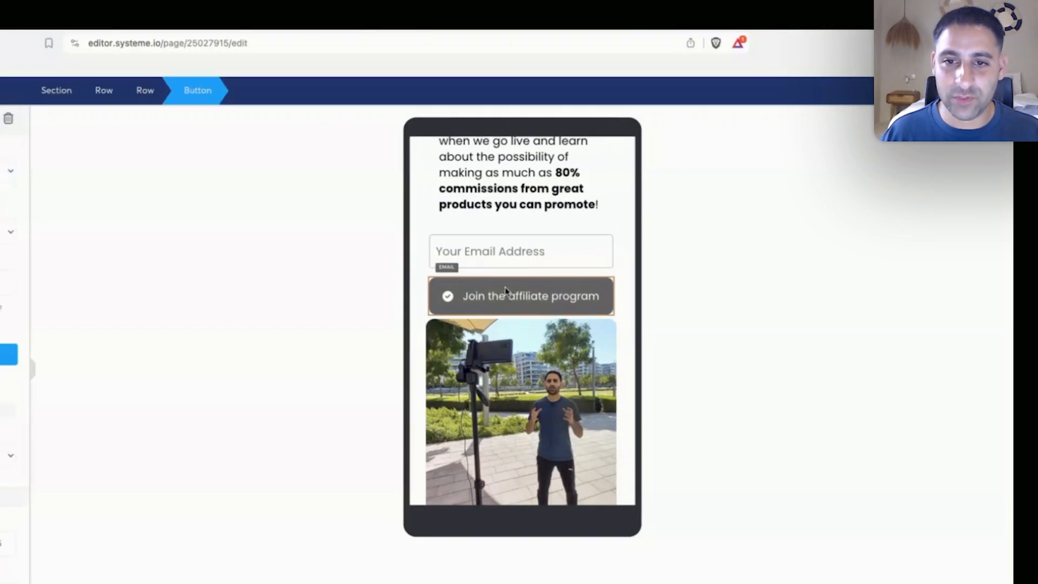
{"action": "left_click", "coordinate": [163, 536]}
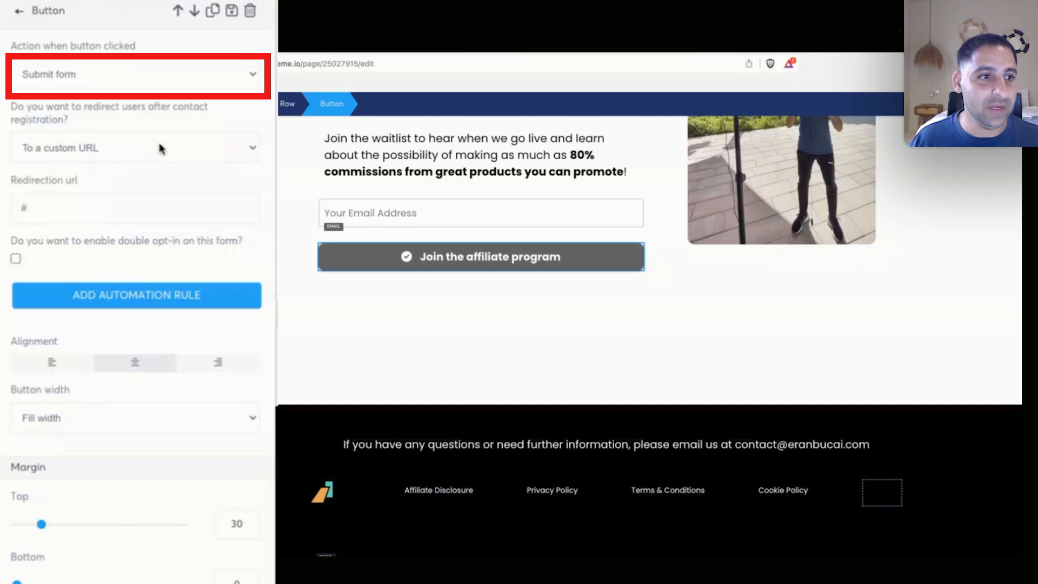
{"action": "left_click", "coordinate": [159, 145]}
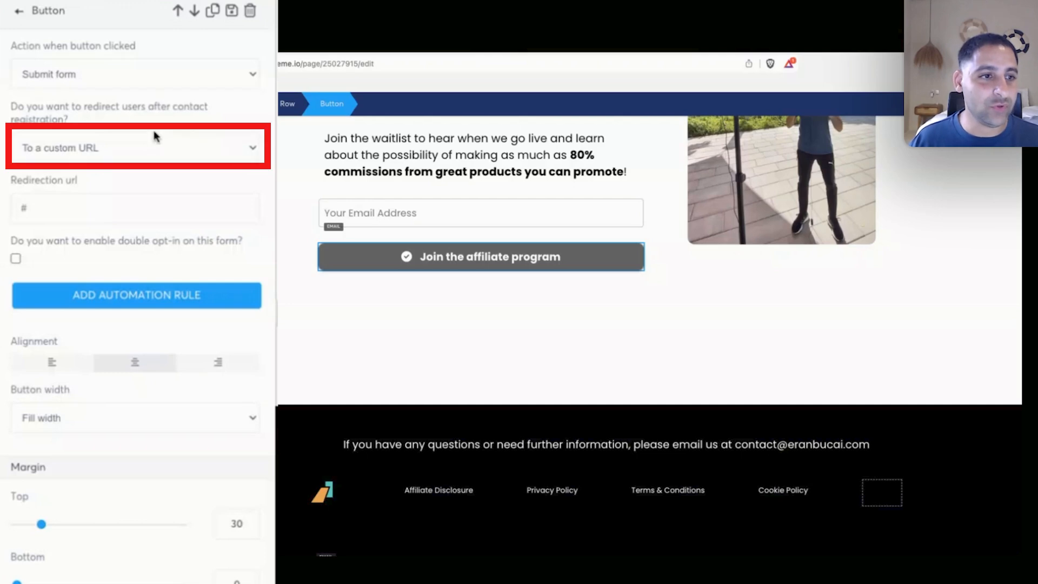
{"action": "left_click", "coordinate": [155, 133]}
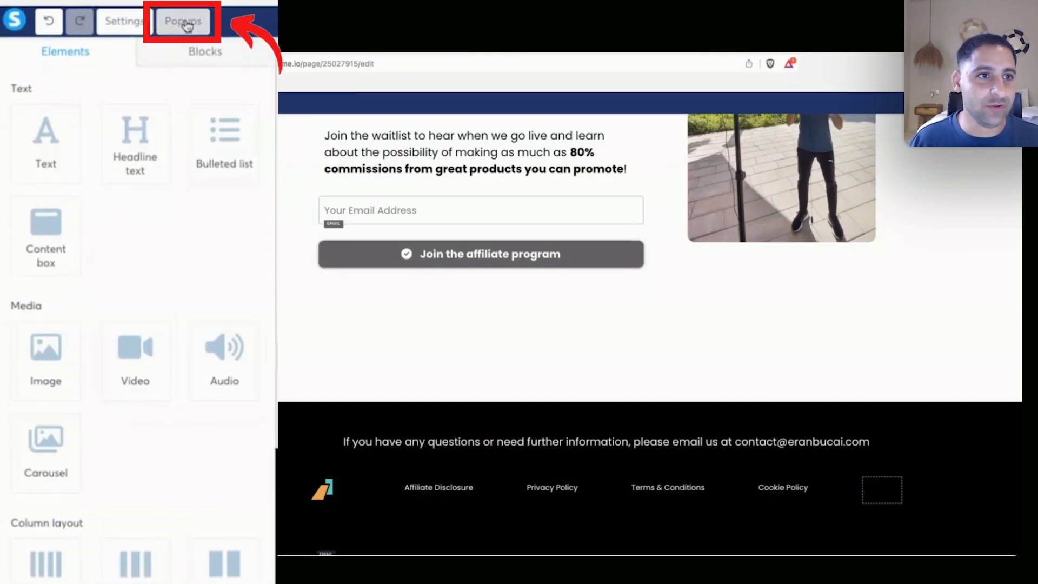
Add a popup, remove its default subscribe row and insert the saved 'exit' opt-in block.
{"action": "left_click", "coordinate": [186, 25]}
{"action": "left_click", "coordinate": [153, 157]}
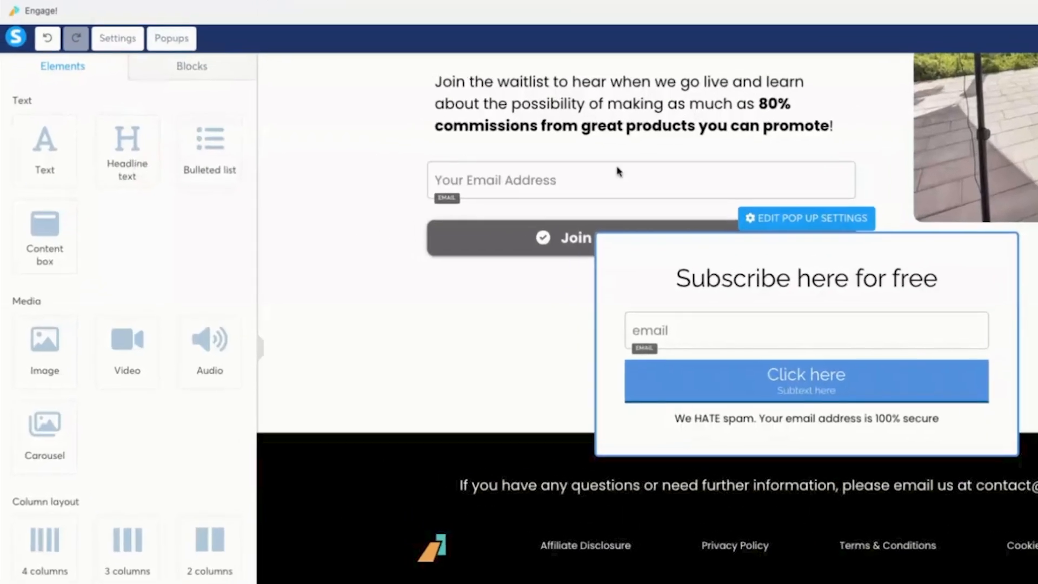
{"action": "left_click", "coordinate": [805, 74]}
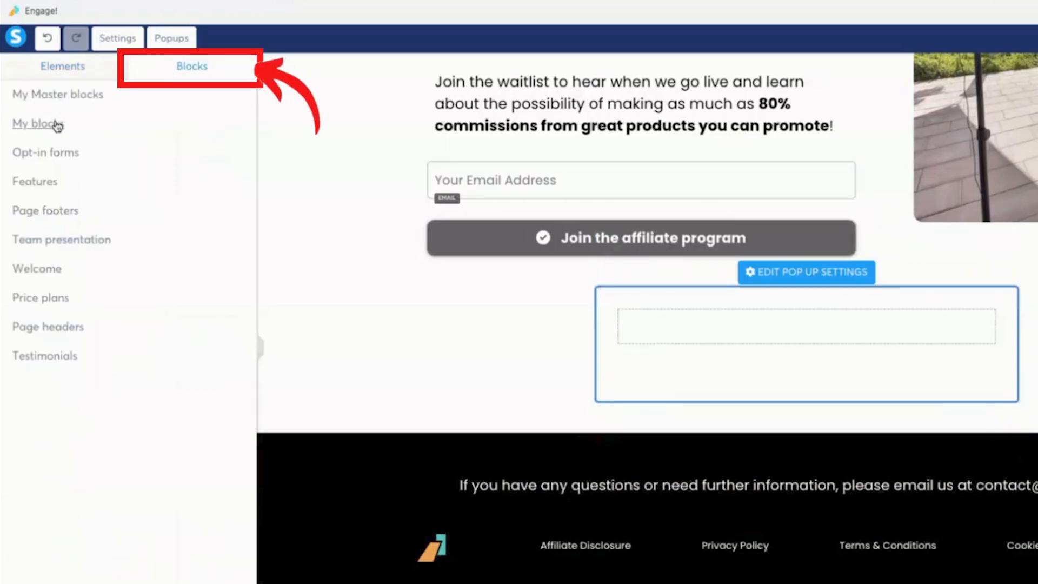
{"action": "left_click", "coordinate": [111, 115]}
{"action": "type", "text": "exit"}
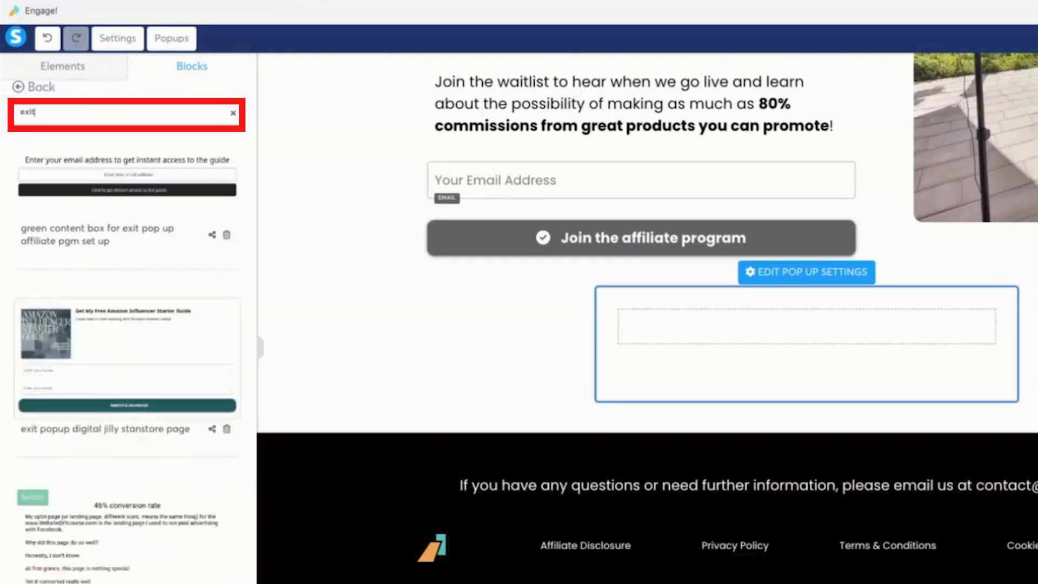
{"action": "left_click_drag", "start_coordinate": [131, 151], "coordinate": [679, 322]}
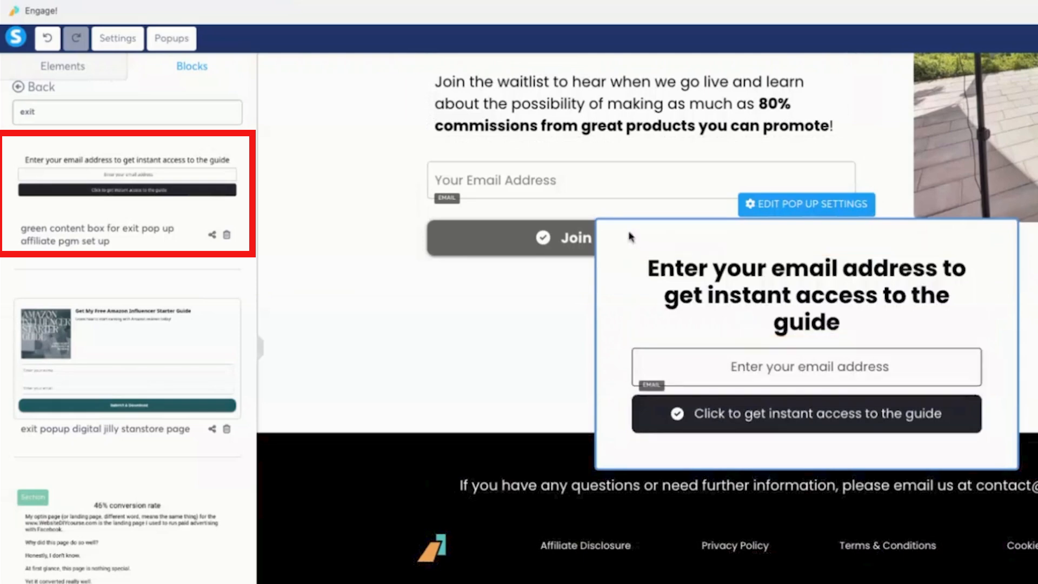
Set the headline to "DON'T LEAVE EMPTY HANDED!" and the button to 'Click to get to be the first to know!'.
{"action": "triple_click", "coordinate": [804, 273]}
{"action": "type", "text": "DONT'"}
{"action": "key", "text": "BackSpace"}
{"action": "key", "text": "BackSpace"}
{"action": "type", "text": "'T LEAVE EMPTY HANDED!"}
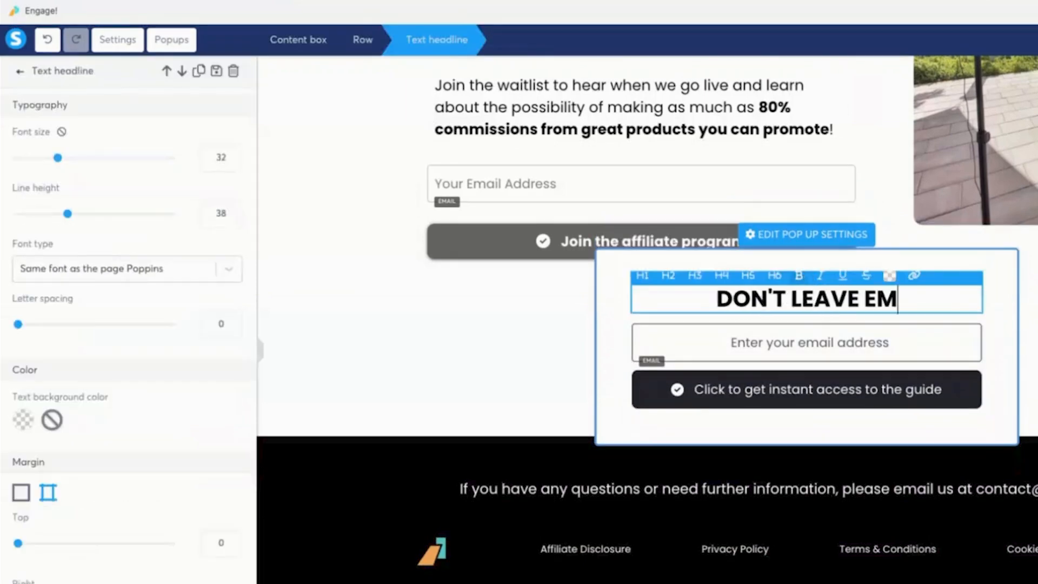
{"action": "left_click", "coordinate": [807, 390]}
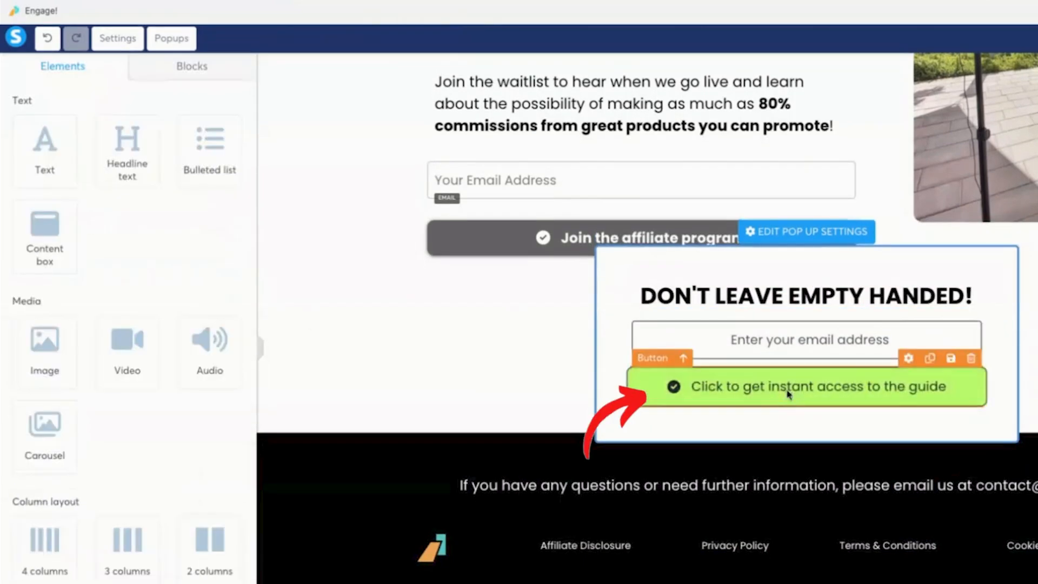
{"action": "left_click", "coordinate": [788, 389]}
{"action": "left_click_drag", "start_coordinate": [72, 420], "coordinate": [229, 425]}
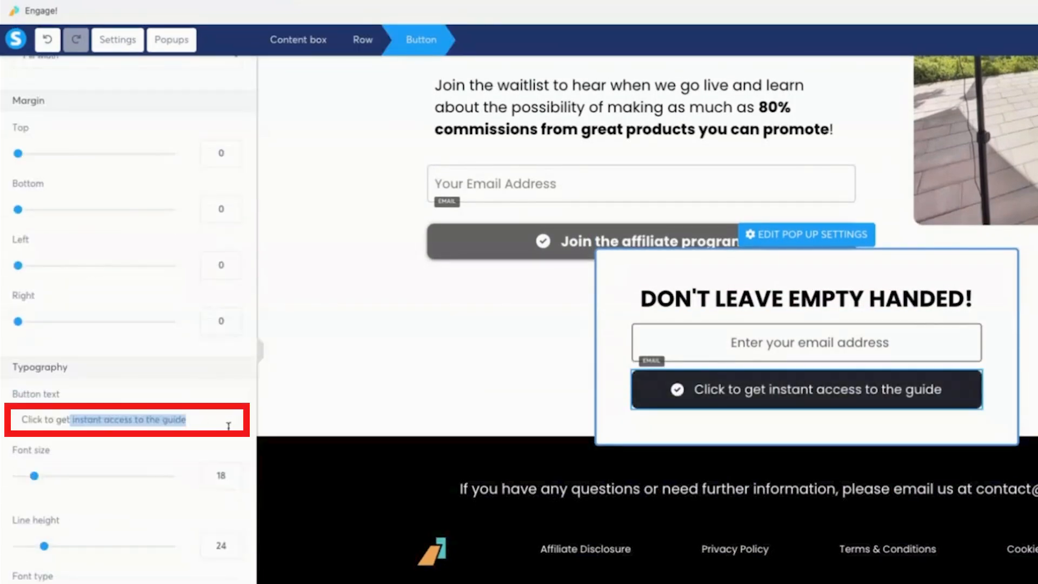
{"action": "type", "text": "to be hte f"}
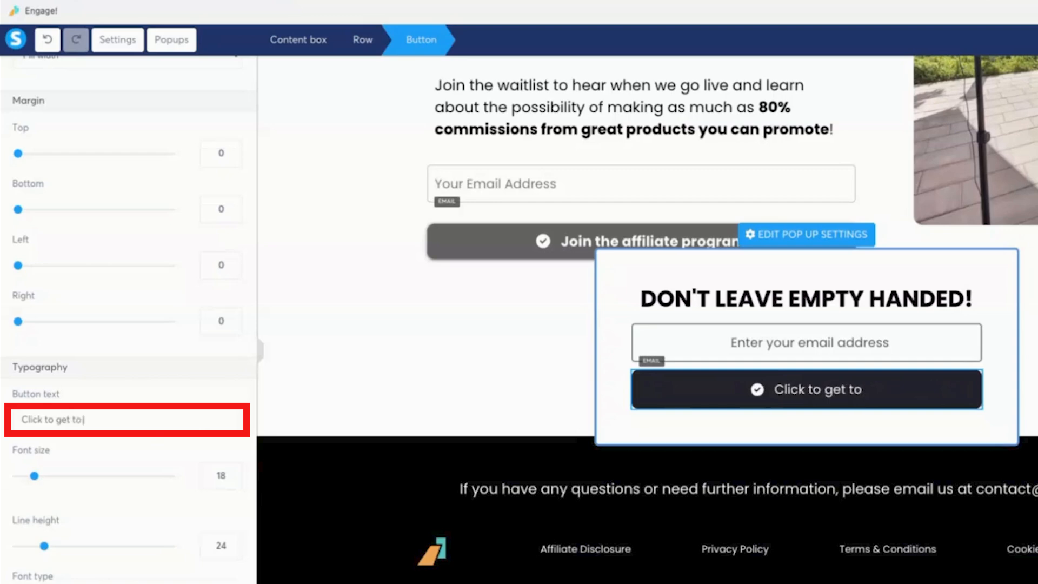
{"action": "key", "text": "BackSpace"}
{"action": "key", "text": "BackSpace"}
{"action": "key", "text": "BackSpace"}
{"action": "key", "text": "BackSpace"}
{"action": "key", "text": "BackSpace"}
{"action": "type", "text": "the first to know!"}
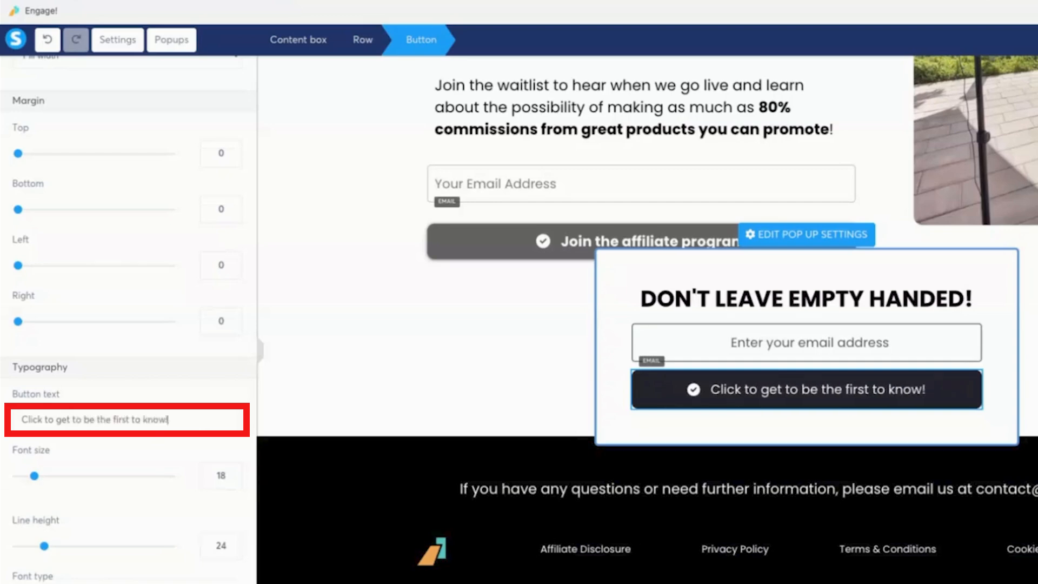
Add a text block: '80% commissions are right around the corner... don't miss out!'.
{"action": "left_click", "coordinate": [805, 299]}
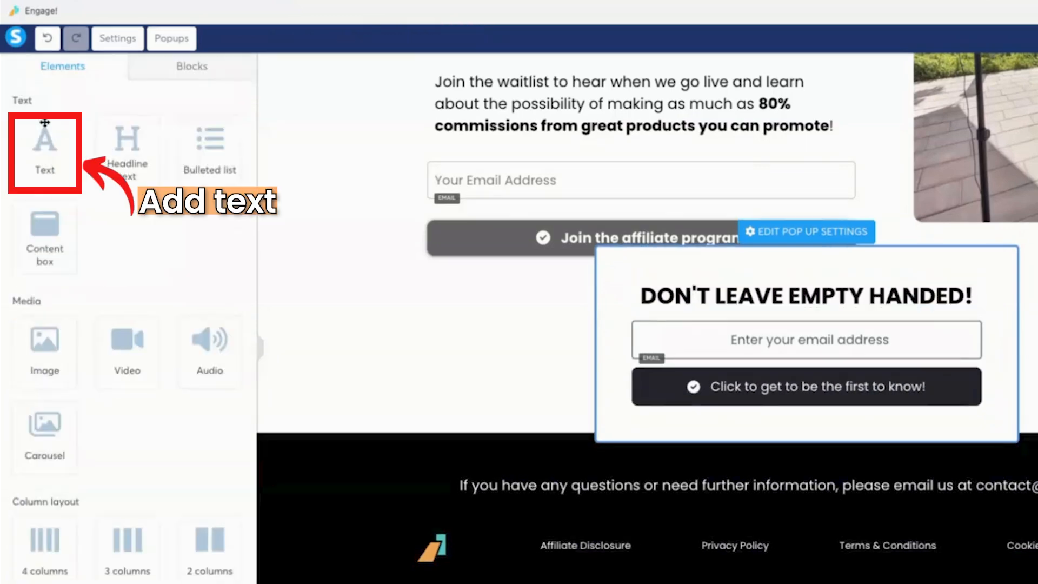
{"action": "left_click_drag", "start_coordinate": [45, 141], "coordinate": [806, 324]}
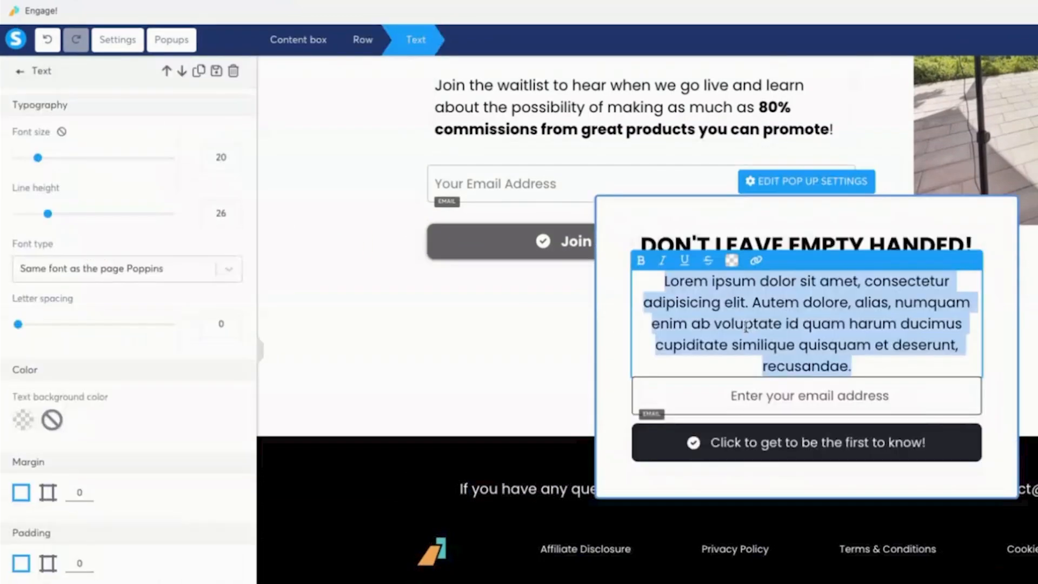
{"action": "type", "text": "80% commissions "}
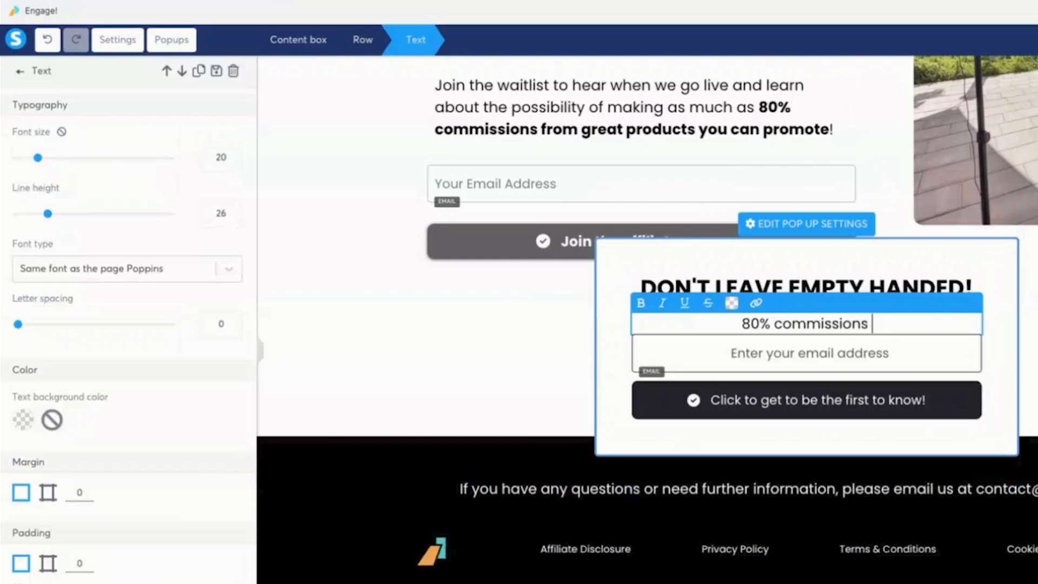
{"action": "type", "text": "are right around the corner"}
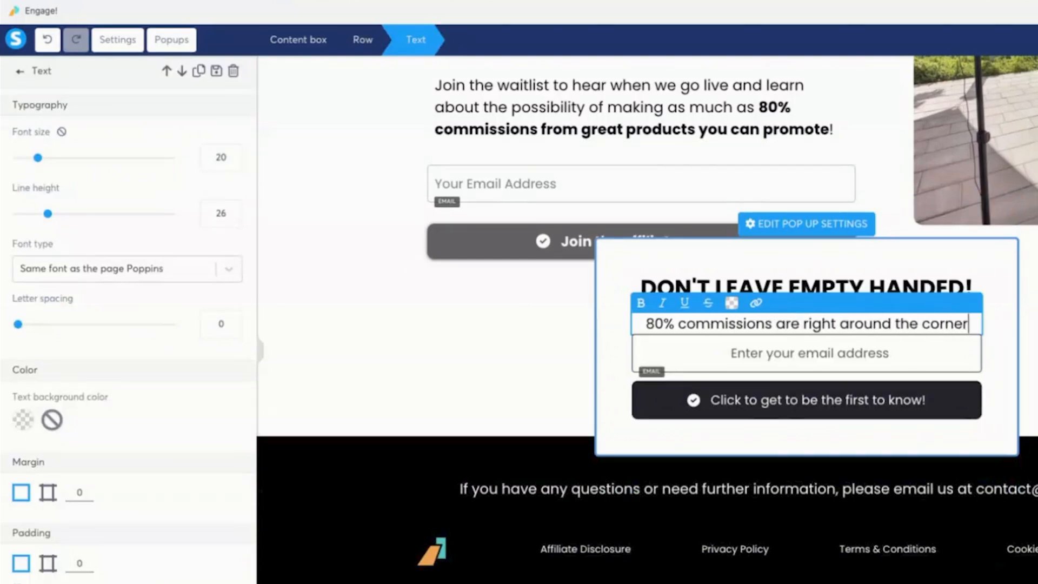
{"action": "type", "text": "... don't miss out!"}
Give the popup's email field 20 px margins on top, right, left and bottom.
{"action": "left_click", "coordinate": [701, 355]}
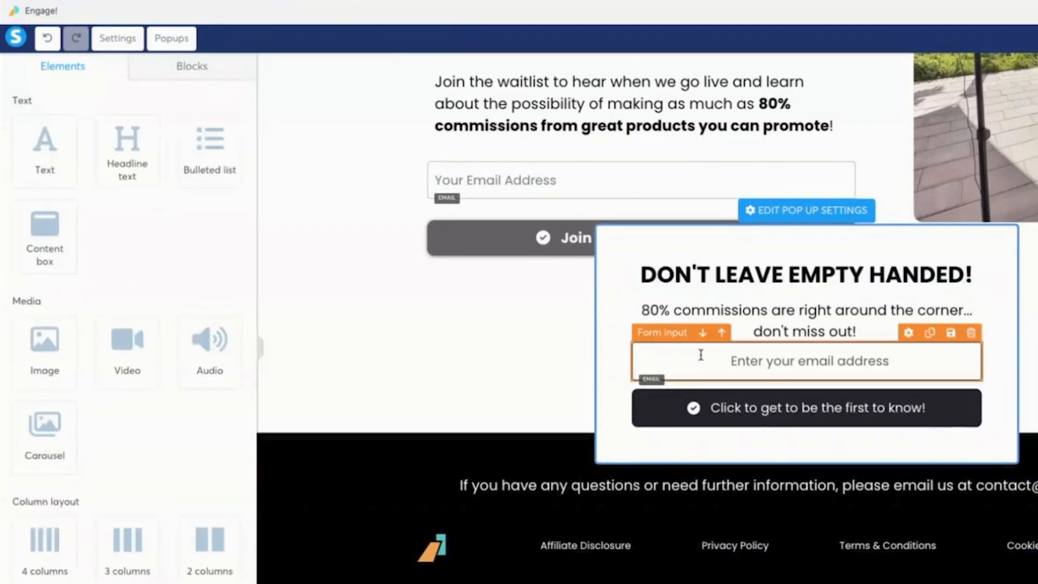
{"action": "left_click", "coordinate": [662, 333]}
{"action": "scroll", "coordinate": [206, 295], "scroll_direction": "down", "scroll_amount": 5}
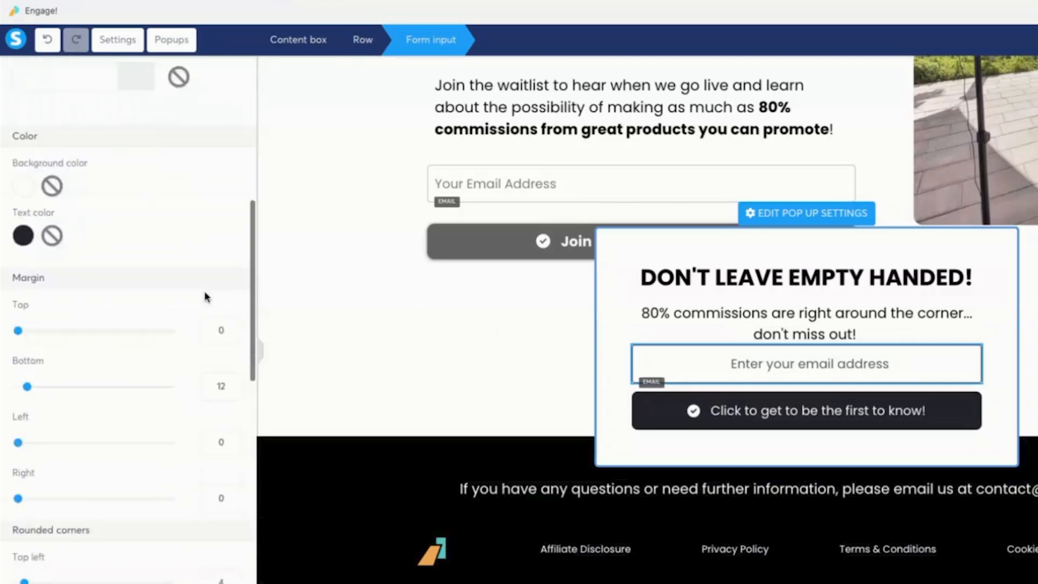
{"action": "scroll", "coordinate": [230, 329], "scroll_direction": "down", "scroll_amount": 2}
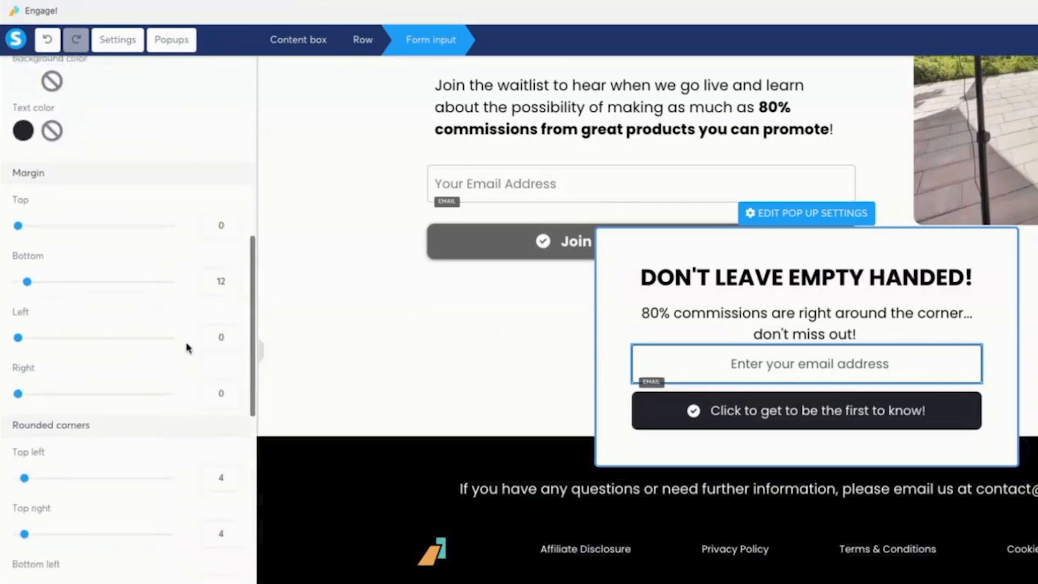
{"action": "left_click", "coordinate": [212, 227]}
{"action": "type", "text": "2"}
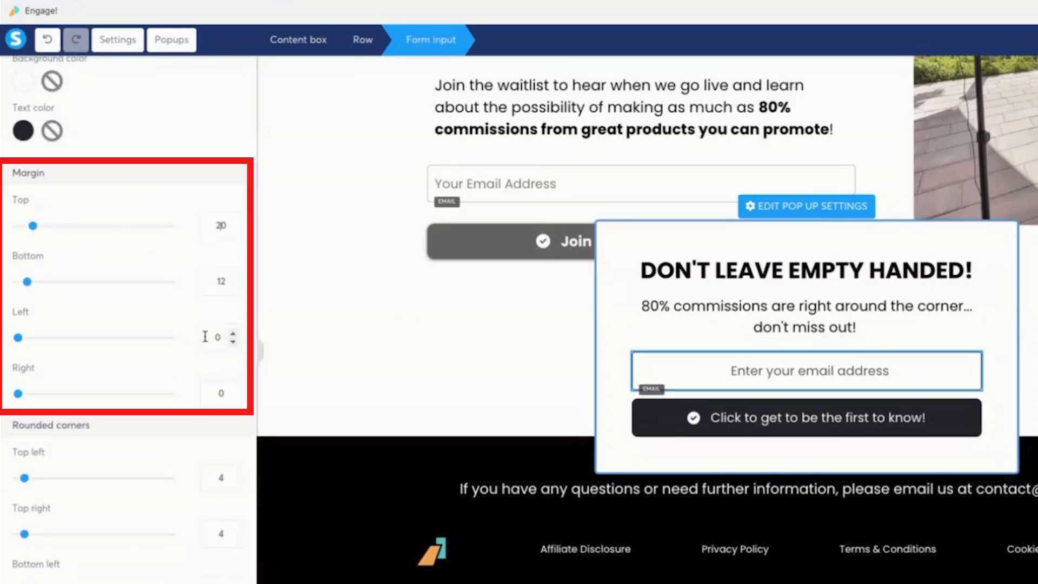
{"action": "left_click", "coordinate": [215, 393]}
{"action": "type", "text": "2"}
{"action": "left_click", "coordinate": [203, 335]}
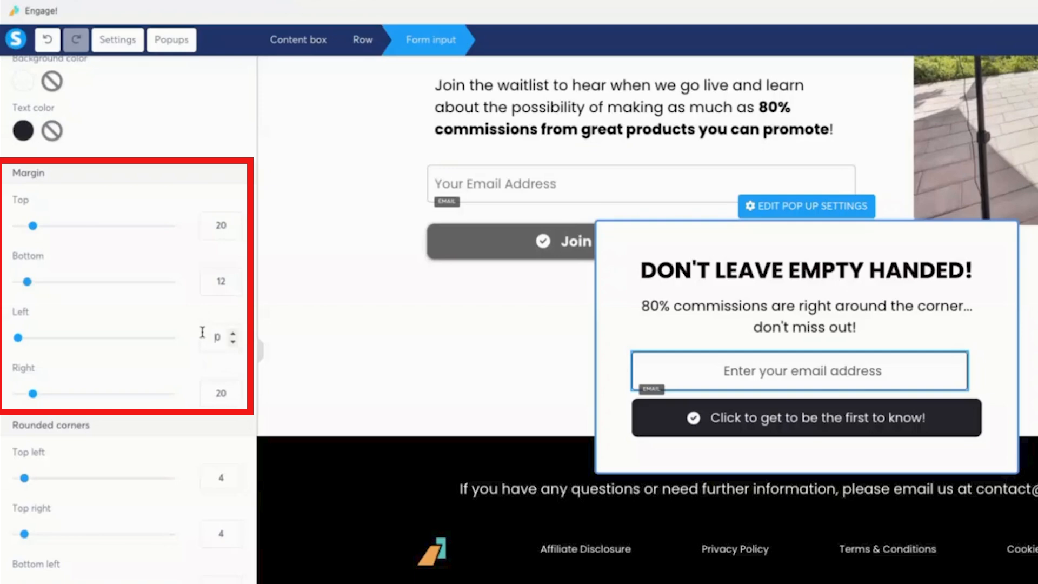
{"action": "type", "text": "20"}
{"action": "double_click", "coordinate": [214, 282]}
{"action": "type", "text": "20"}
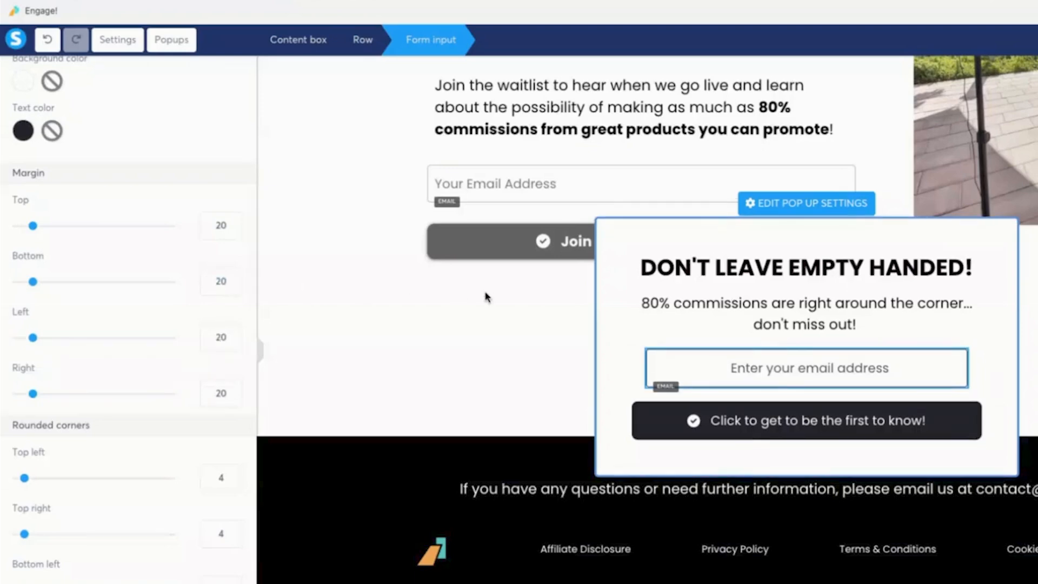
{"action": "left_click", "coordinate": [635, 327]}
{"action": "left_click", "coordinate": [680, 207]}
Set the popup's background colour to light green (CAF59A).
{"action": "left_click", "coordinate": [773, 204]}
{"action": "scroll", "coordinate": [24, 269], "scroll_direction": "down", "scroll_amount": 4}
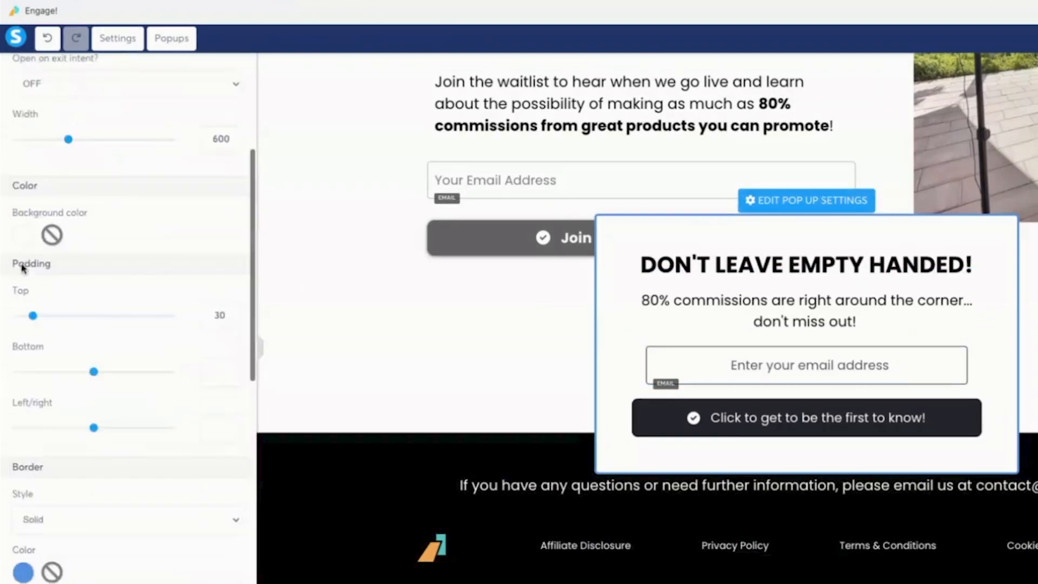
{"action": "left_click", "coordinate": [25, 235]}
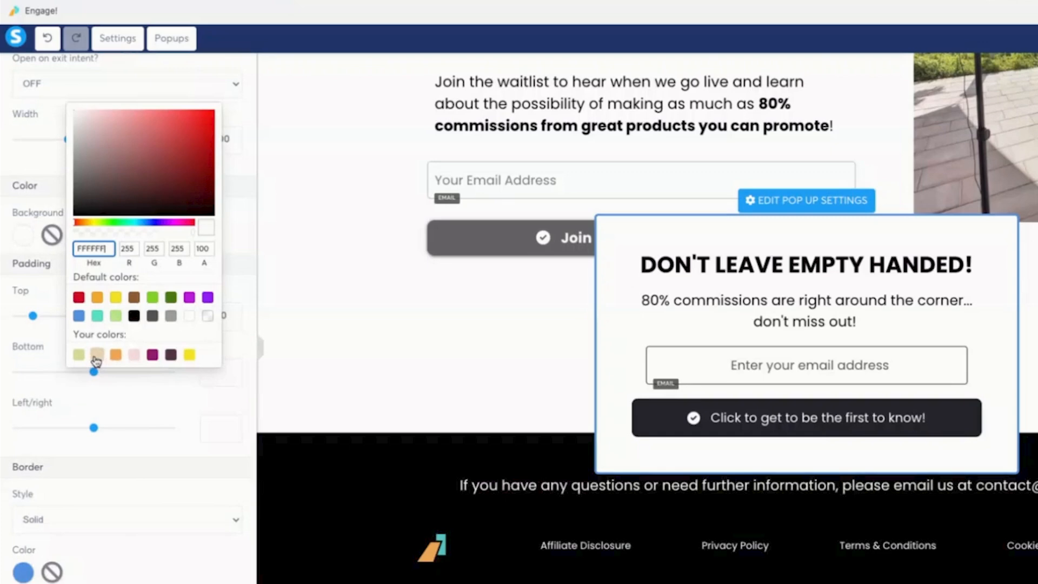
{"action": "left_click", "coordinate": [79, 297]}
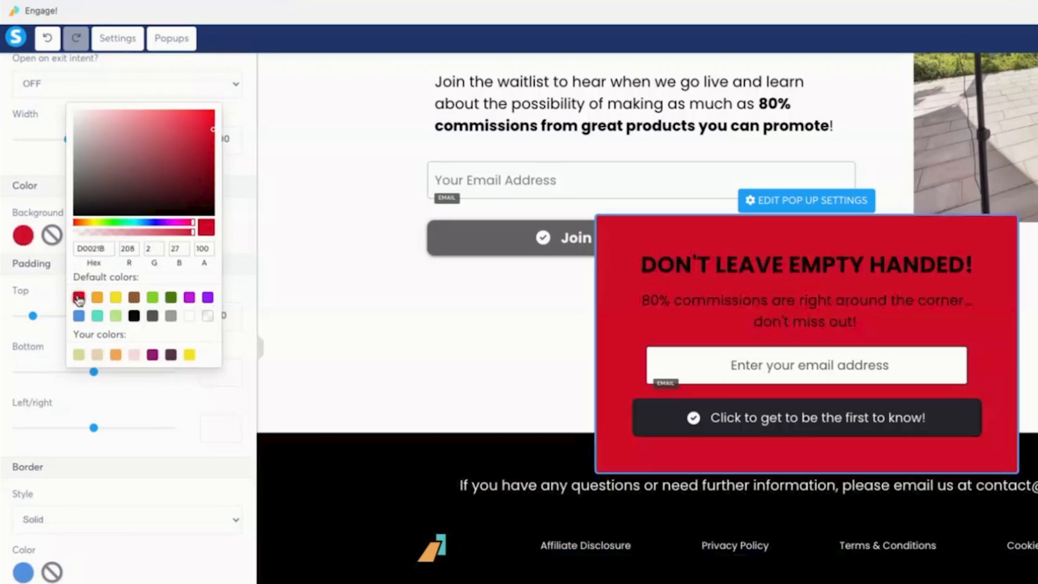
{"action": "left_click", "coordinate": [115, 116]}
{"action": "left_click", "coordinate": [106, 115]}
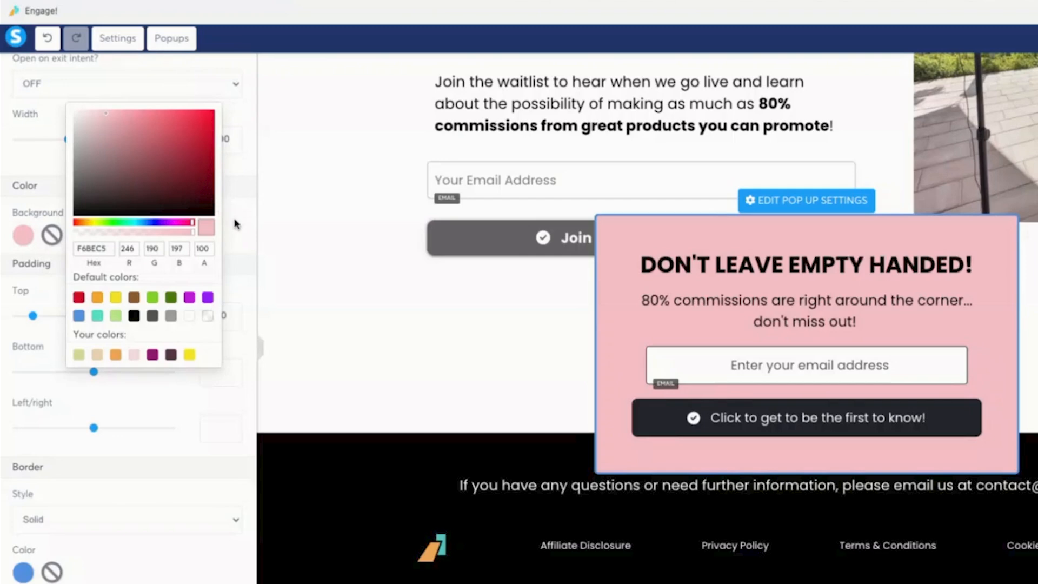
{"action": "left_click", "coordinate": [103, 222]}
{"action": "left_click", "coordinate": [135, 150]}
{"action": "left_click", "coordinate": [125, 117]}
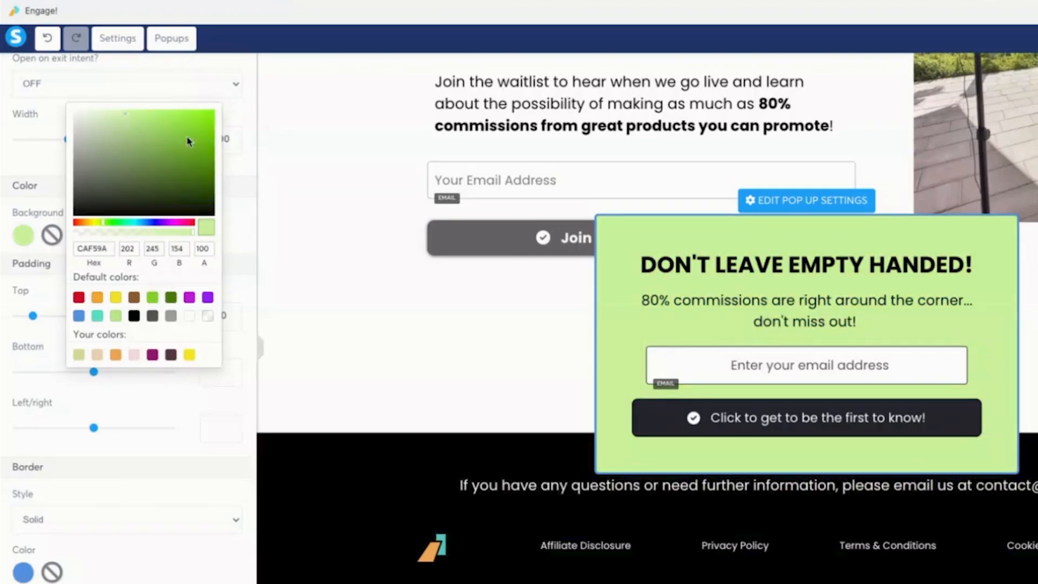
{"action": "left_click", "coordinate": [235, 119]}
{"action": "left_click", "coordinate": [628, 389]}
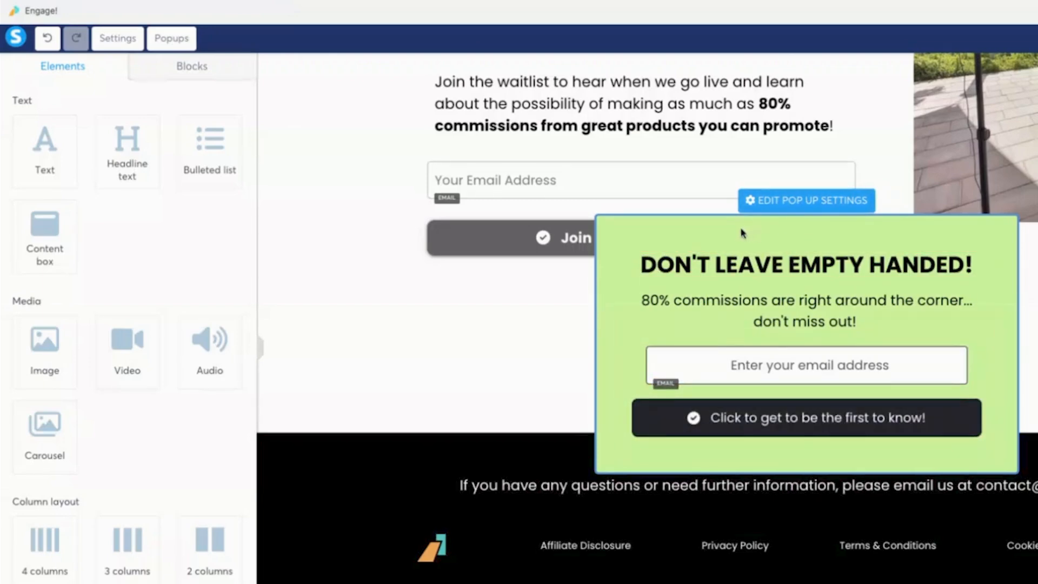
Set the popup to show a close button, not open automatically, and open on exit intent.
{"action": "left_click", "coordinate": [794, 201]}
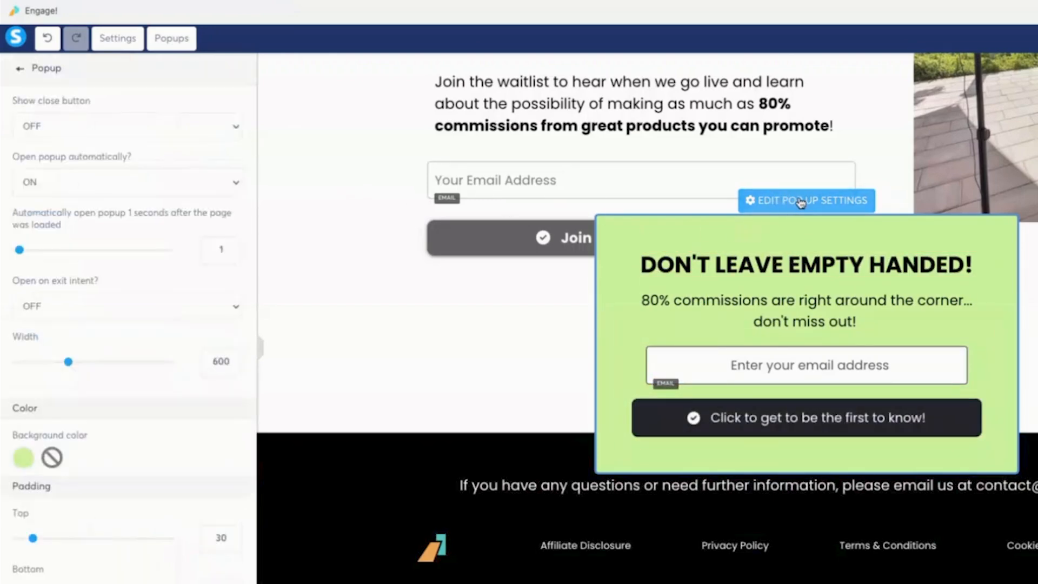
{"action": "left_click", "coordinate": [188, 125]}
{"action": "left_click", "coordinate": [167, 143]}
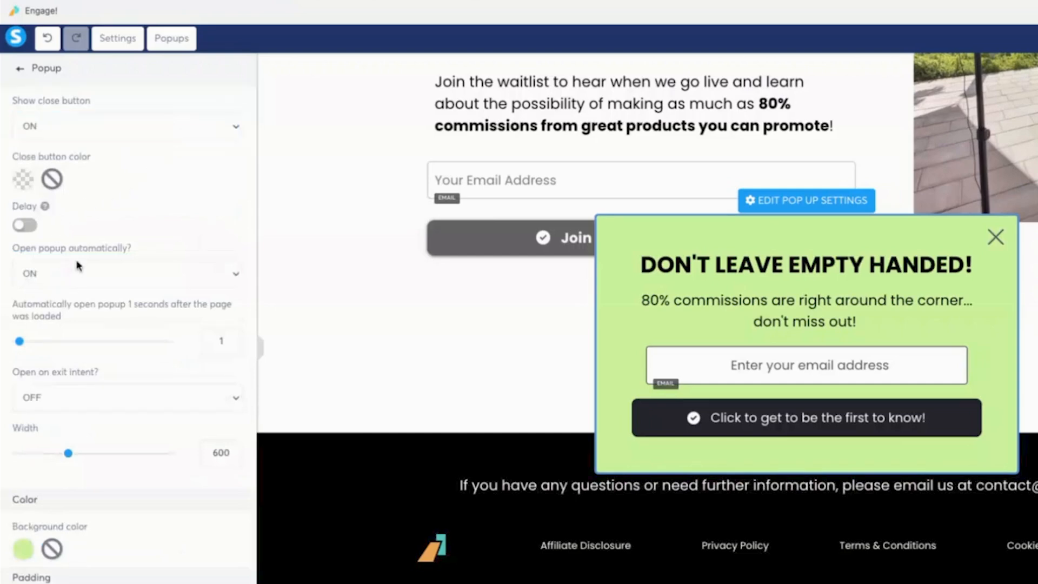
{"action": "left_click", "coordinate": [157, 267]}
{"action": "left_click", "coordinate": [152, 309]}
{"action": "left_click", "coordinate": [125, 342]}
{"action": "left_click", "coordinate": [144, 352]}
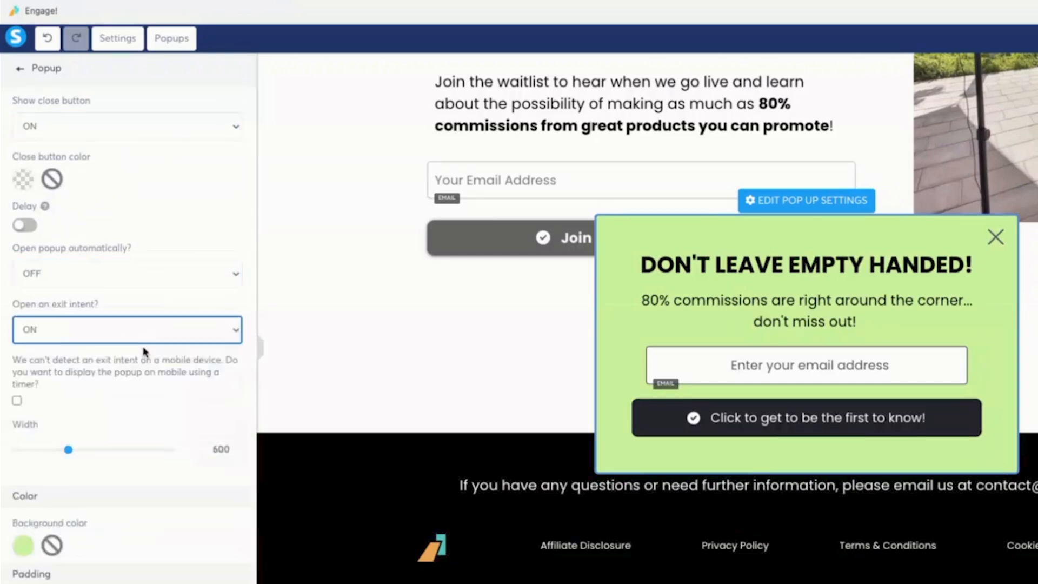
Add a rocket emoji to the end of the popup's teaser text and set its font size to 22.
{"action": "left_click", "coordinate": [172, 303]}
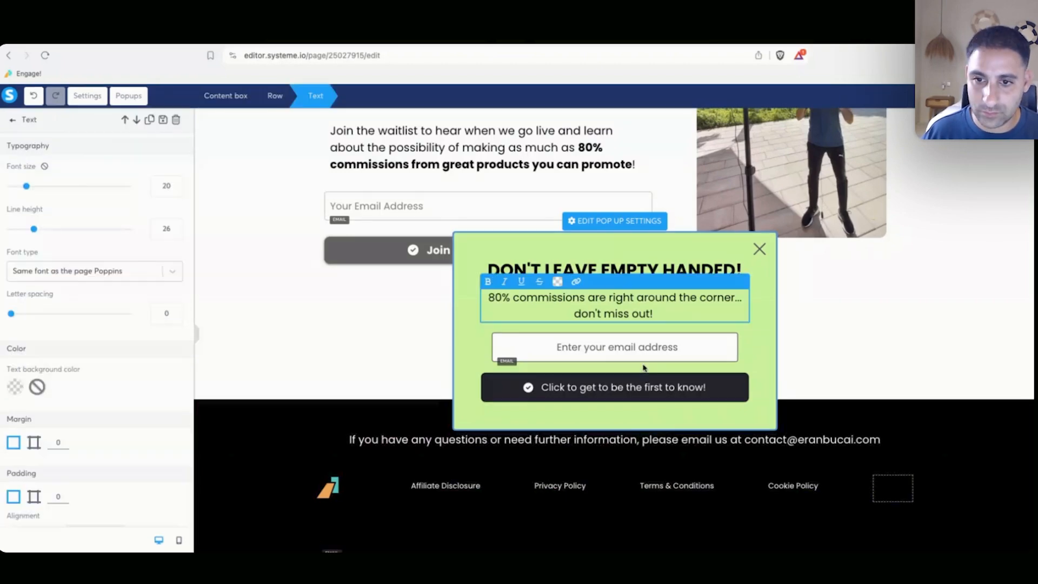
{"action": "left_click", "coordinate": [688, 309]}
{"action": "type", "text": "🚀"}
{"action": "key", "text": "super+a"}
{"action": "double_click", "coordinate": [175, 186]}
{"action": "type", "text": "22"}
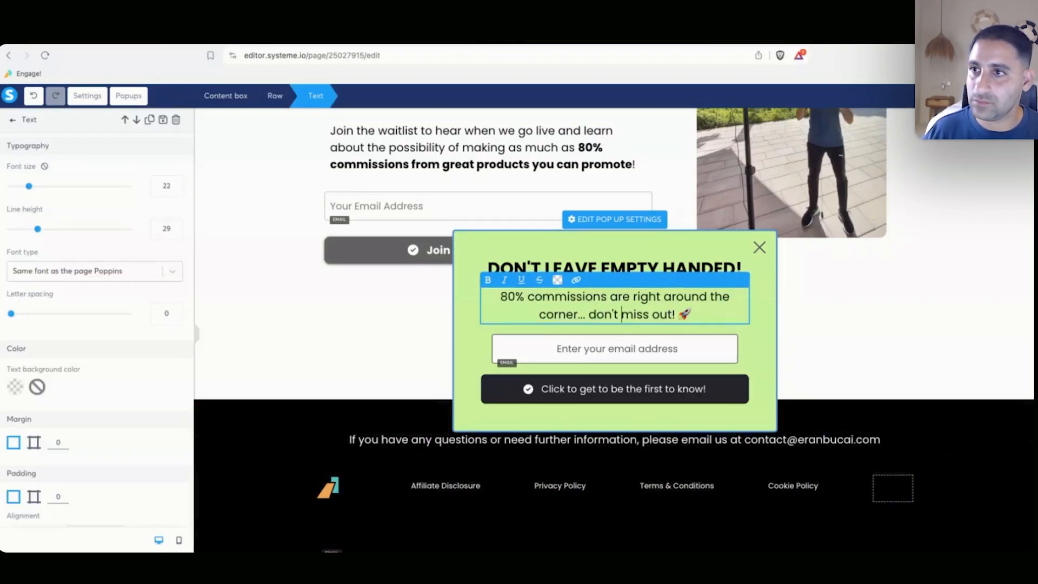
Close the popup editor and overview, then bring up the page's SEO settings.
{"action": "left_click", "coordinate": [759, 247]}
{"action": "left_click", "coordinate": [676, 199]}
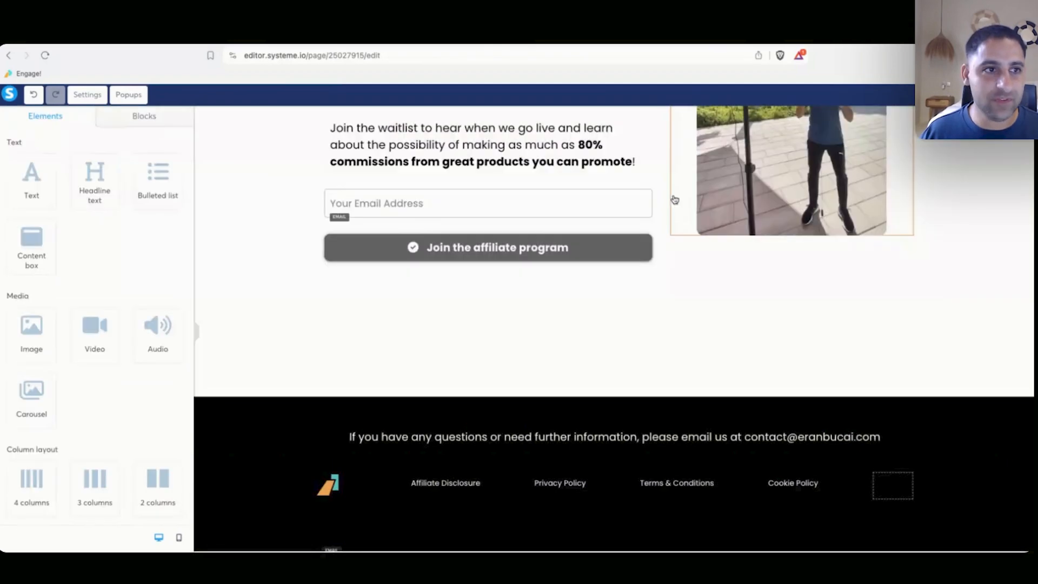
{"action": "scroll", "coordinate": [654, 196], "scroll_direction": "up", "scroll_amount": 4}
{"action": "scroll", "coordinate": [654, 196], "scroll_direction": "up", "scroll_amount": 1}
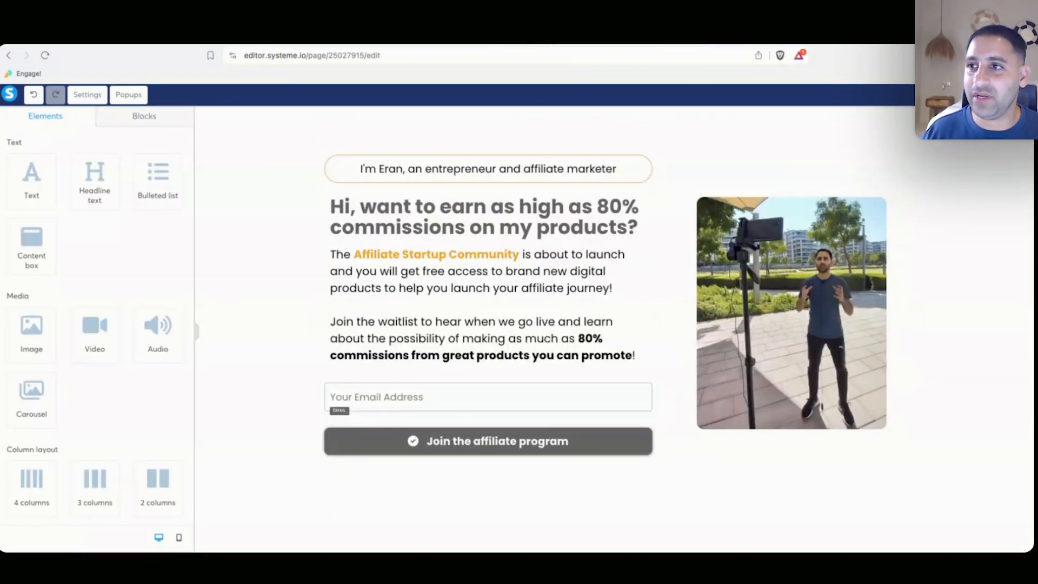
{"action": "left_click", "coordinate": [86, 94]}
{"action": "scroll", "coordinate": [108, 259], "scroll_direction": "down", "scroll_amount": 10}
{"action": "scroll", "coordinate": [124, 246], "scroll_direction": "up", "scroll_amount": 3}
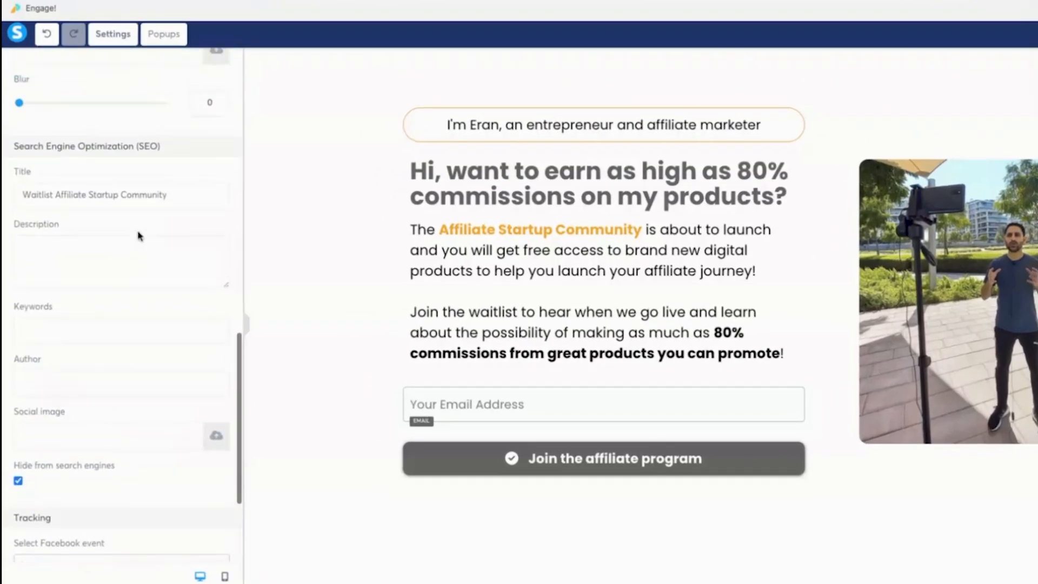
Trim the SEO title to 'Affiliate Startup Community' and fill in the page description and author's name.
{"action": "key", "text": "BackSpace"}
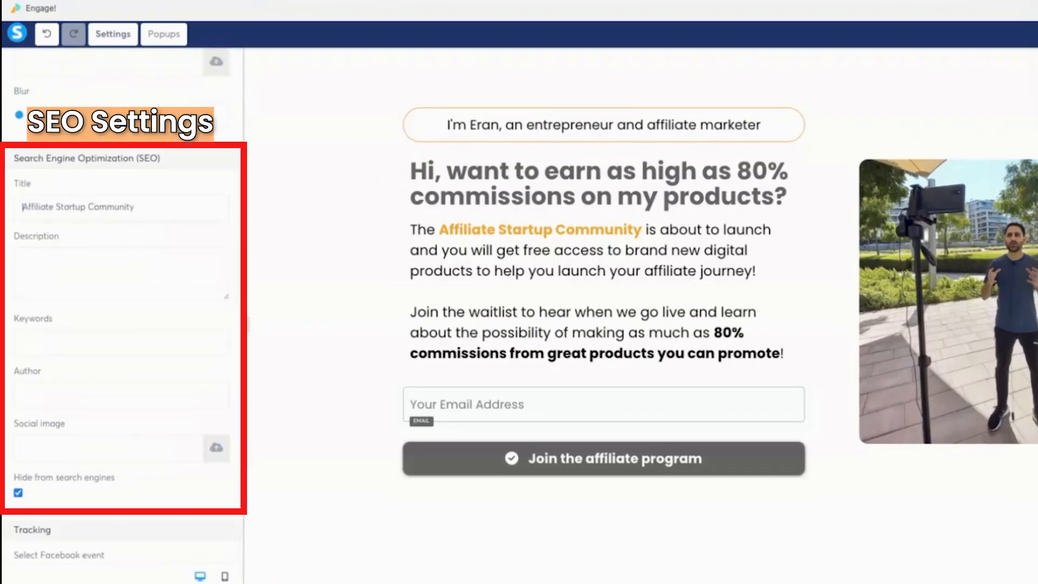
{"action": "left_click", "coordinate": [16, 256]}
{"action": "type", "text": "The affiliate start"}
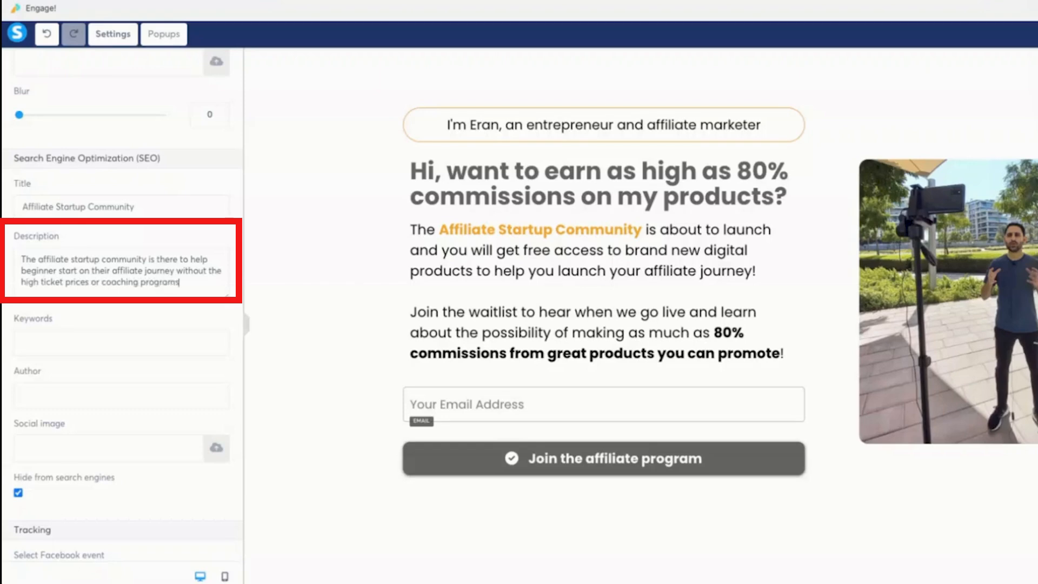
{"action": "type", "text": "and no marketing"}
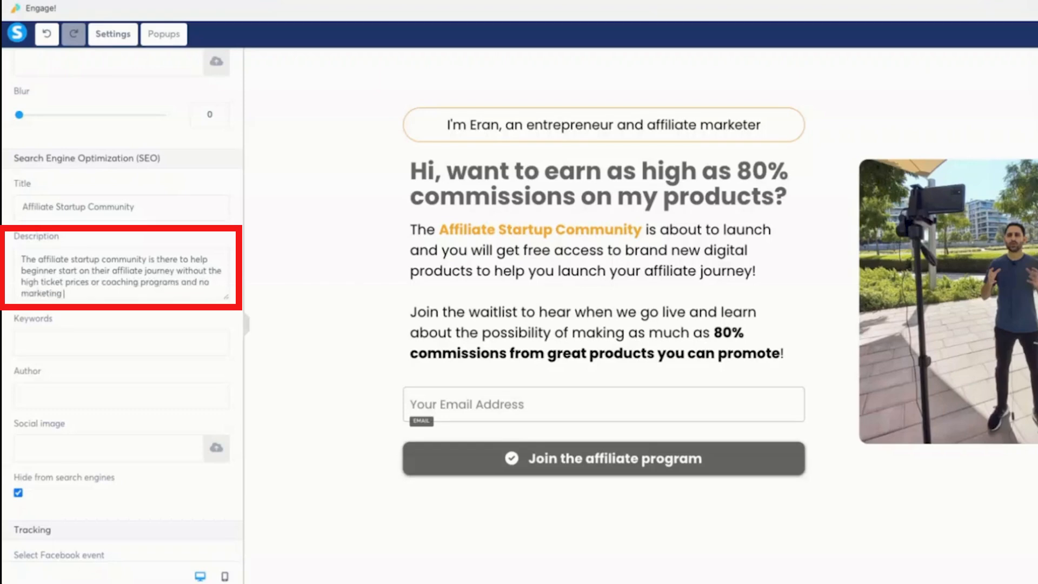
{"action": "type", "text": "."}
{"action": "left_click", "coordinate": [41, 399]}
{"action": "type", "text": "Eran"}
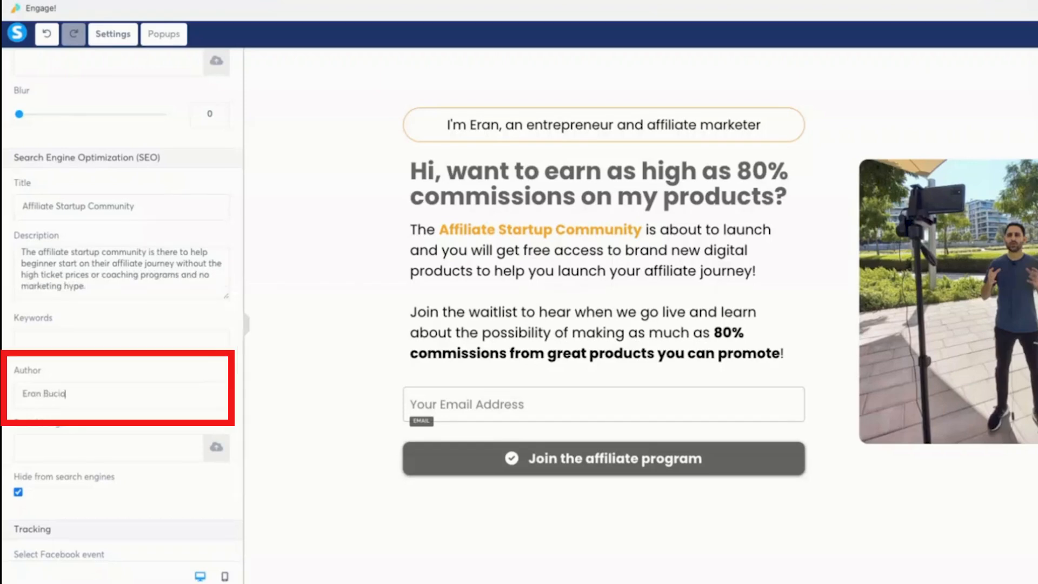
{"action": "type", "text": " Bucia"}
{"action": "key", "text": "BackSpace"}
{"action": "key", "text": "BackSpace"}
{"action": "type", "text": "ai"}
Choose View content as the page's Facebook tracking event.
{"action": "scroll", "coordinate": [140, 465], "scroll_direction": "down", "scroll_amount": 3}
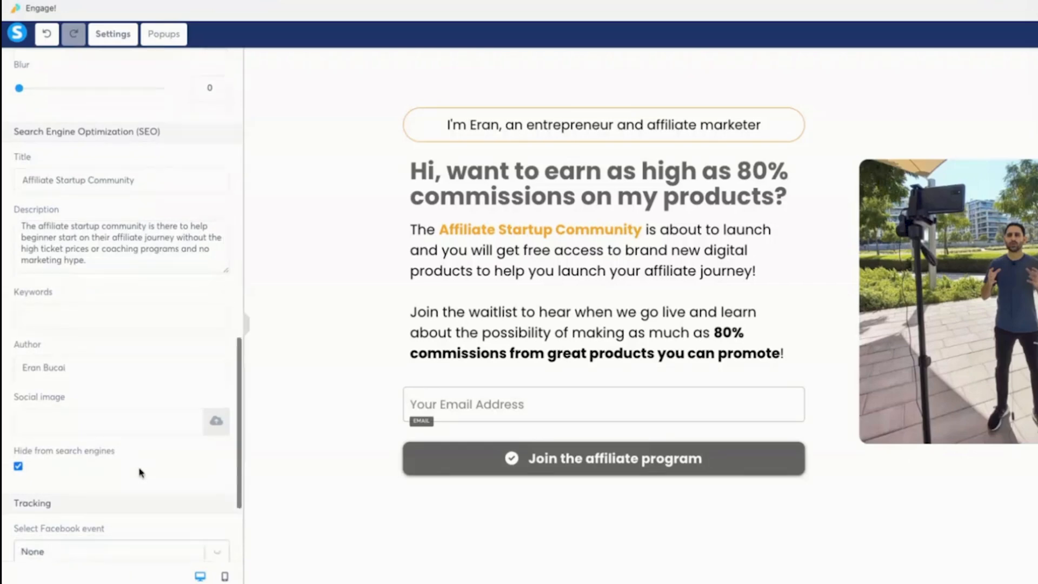
{"action": "left_click", "coordinate": [159, 479]}
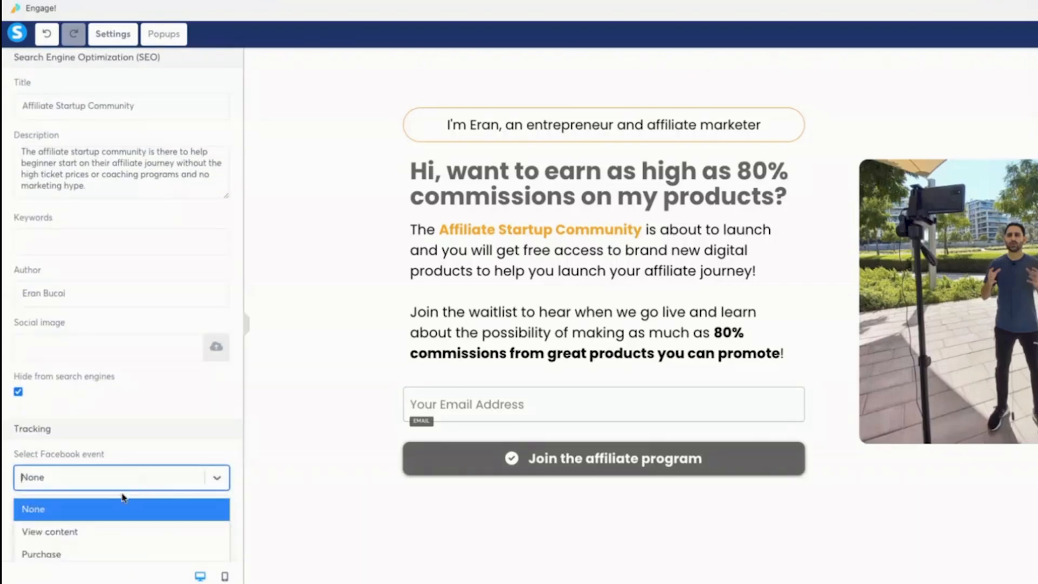
{"action": "left_click", "coordinate": [108, 525]}
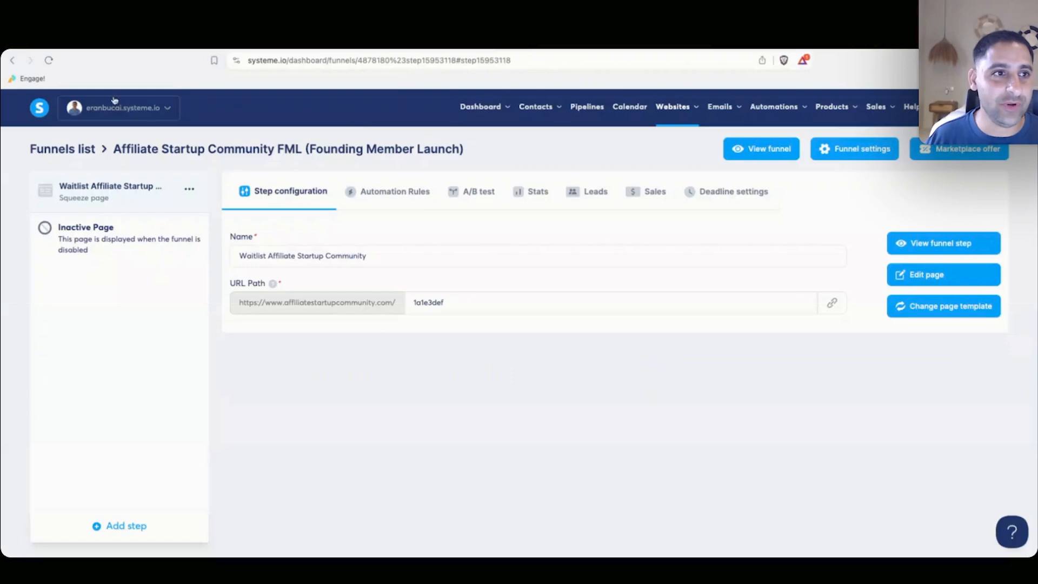
Clear the squeeze step's URL path, reload the live domain, and dismiss the exit popup.
{"action": "left_click_drag", "start_coordinate": [414, 302], "coordinate": [517, 316]}
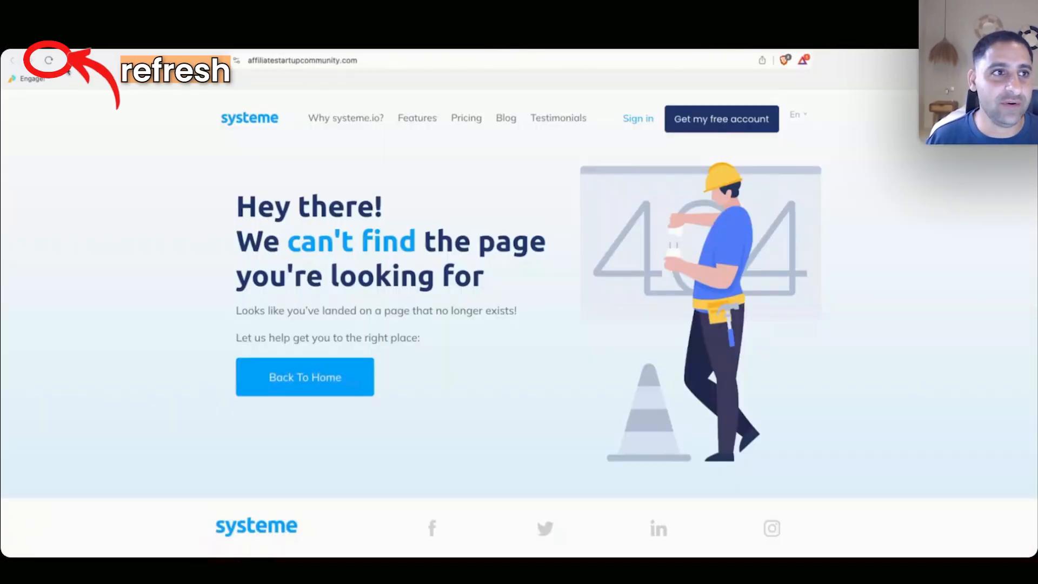
{"action": "left_click", "coordinate": [48, 61]}
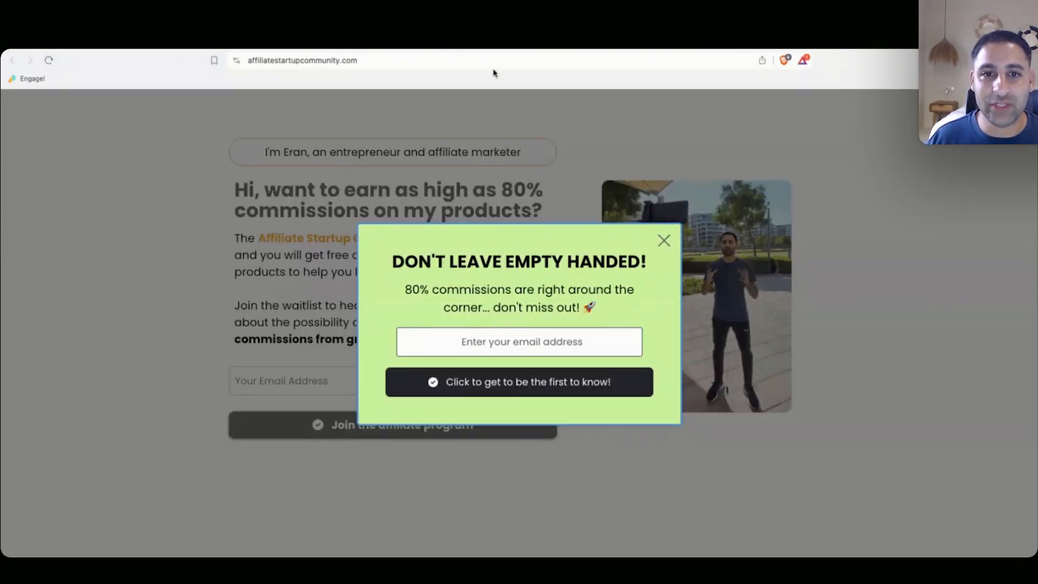
{"action": "left_click", "coordinate": [664, 239]}
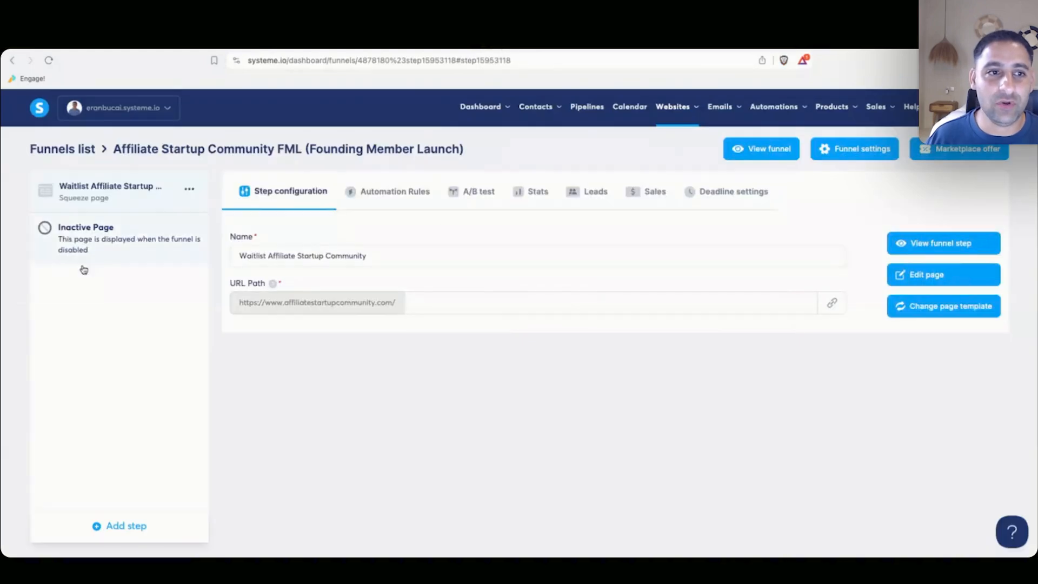
Add an opt-in thank-you page step named 'Waitlist Thanks (Affiliate Startup Community)'.
{"action": "left_click", "coordinate": [127, 526]}
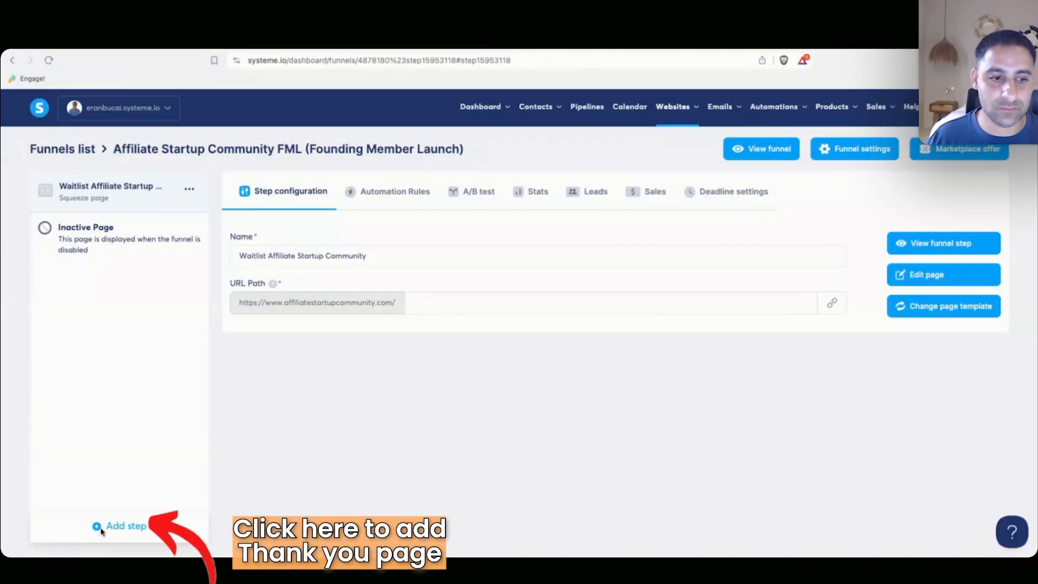
{"action": "type", "text": "Wqai"}
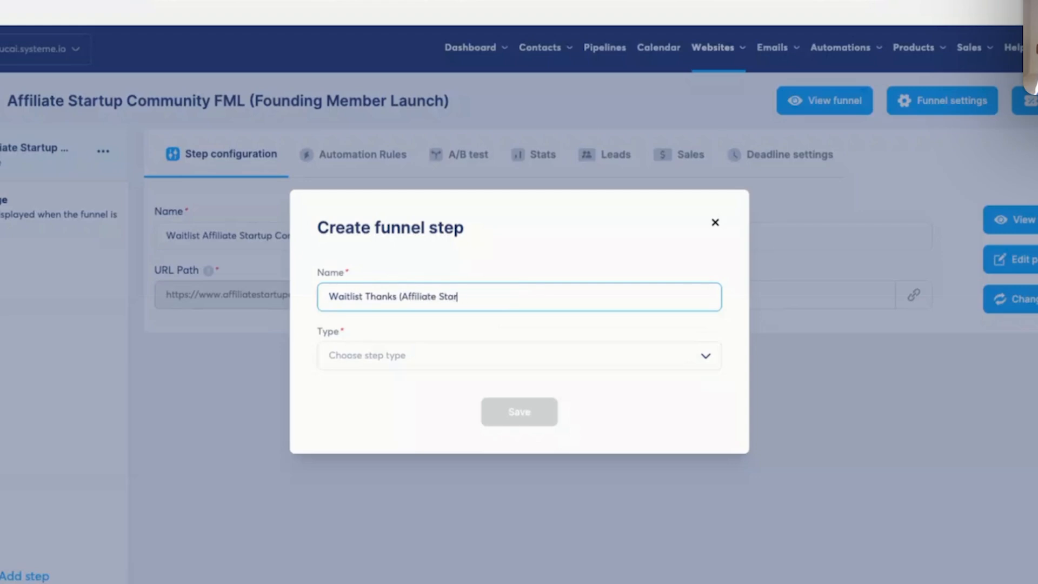
{"action": "left_click", "coordinate": [487, 352]}
{"action": "left_click", "coordinate": [533, 430]}
{"action": "left_click", "coordinate": [524, 425]}
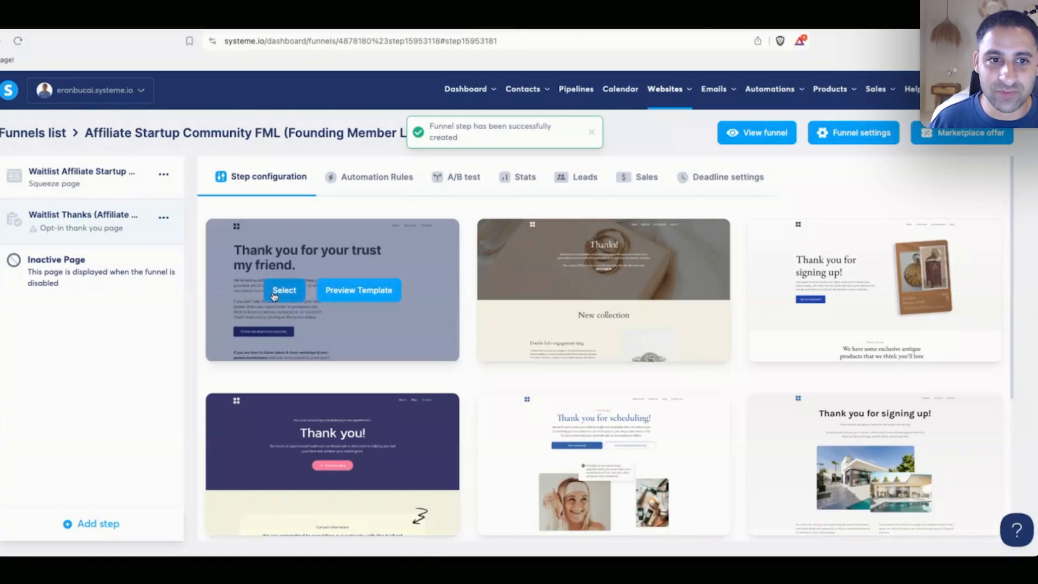
Apply the first thank-you template, set URL path waitlist-thanks-544320b6, and open the page editor.
{"action": "left_click", "coordinate": [280, 291]}
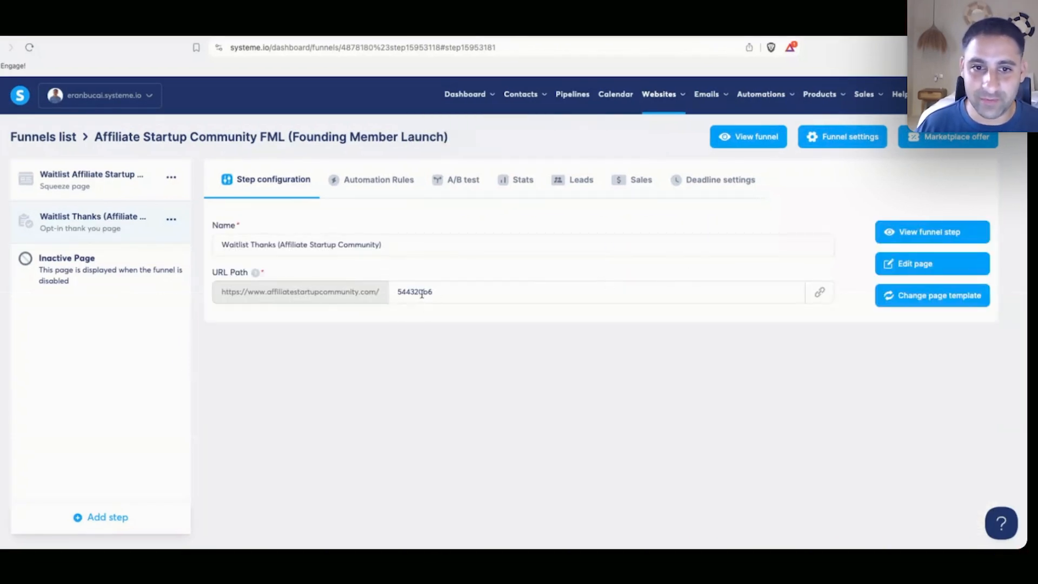
{"action": "left_click", "coordinate": [399, 292]}
{"action": "type", "text": "than"}
{"action": "type", "text": "waitlist-"}
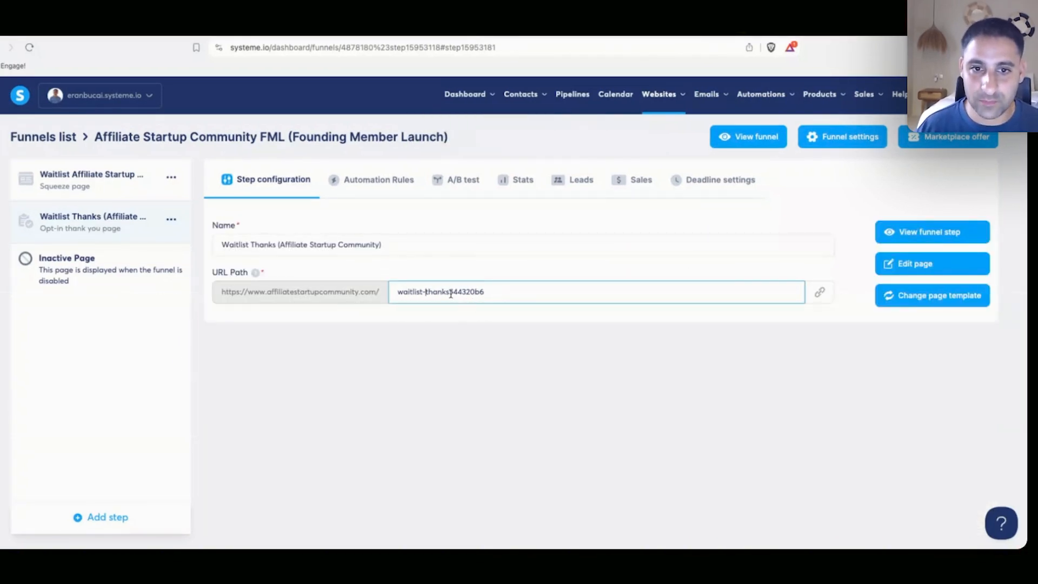
{"action": "type", "text": "-"}
{"action": "left_click", "coordinate": [891, 264]}
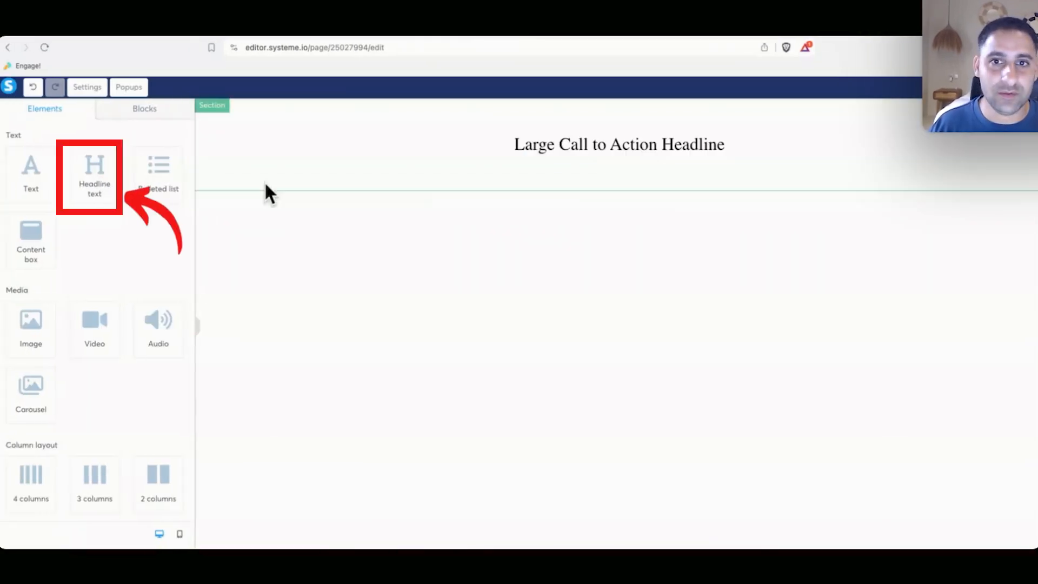
Replace the placeholder headline with a bold 'You're on the waitlist!'.
{"action": "left_click", "coordinate": [597, 146]}
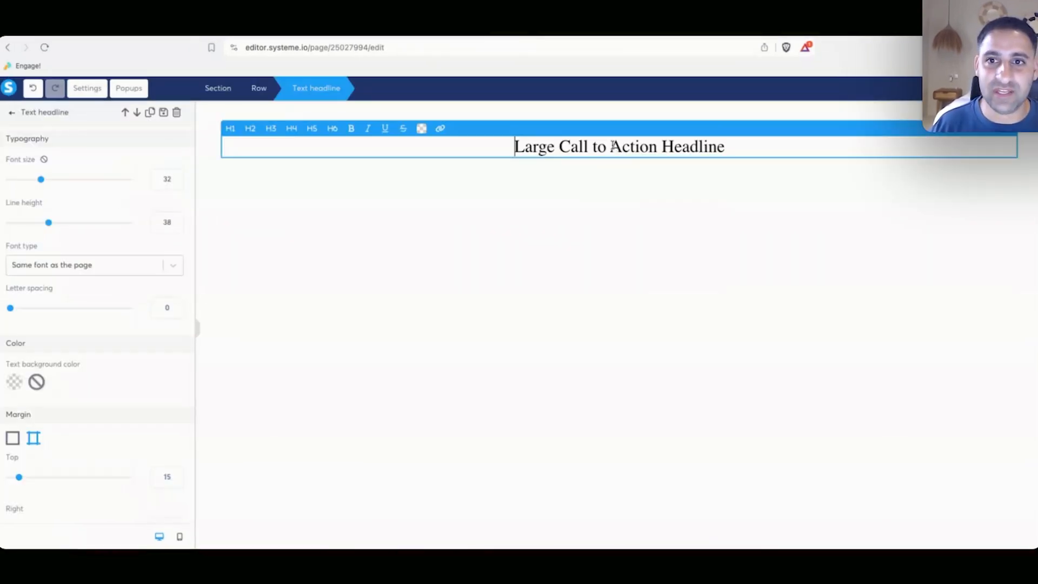
{"action": "triple_click", "coordinate": [612, 146]}
{"action": "type", "text": "You're on the waitlist!"}
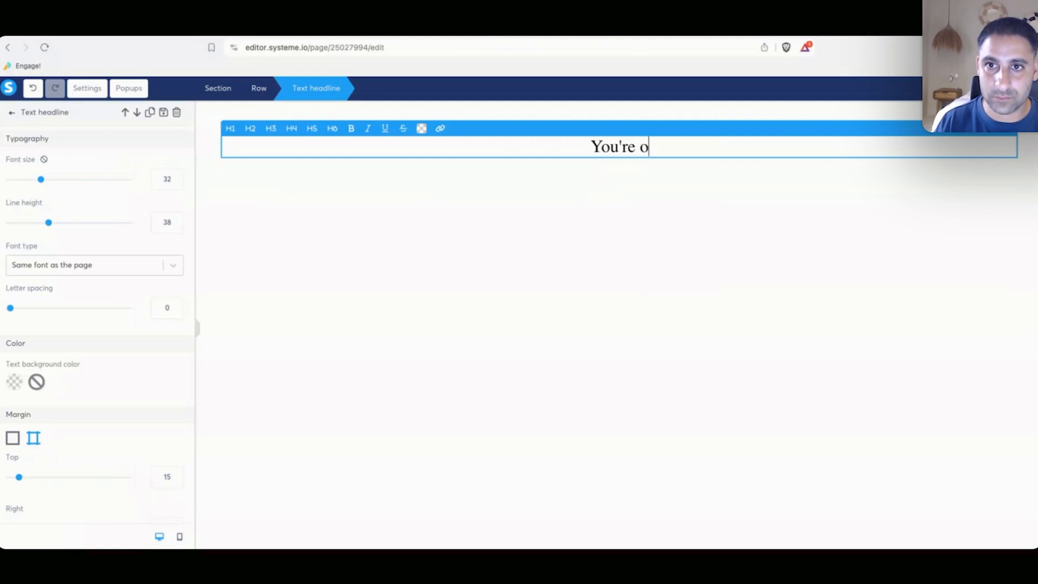
{"action": "key", "text": "super+a"}
{"action": "key", "text": "super+b"}
{"action": "left_click", "coordinate": [630, 201]}
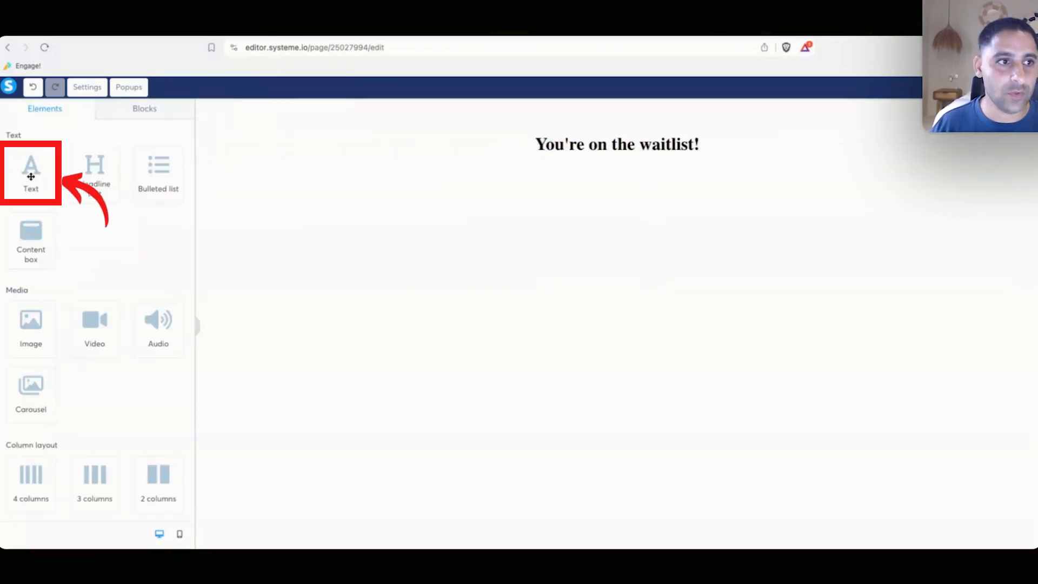
Add a paragraph reading 'But before you go... I have 2 things to share with you...' below the headline.
{"action": "left_click_drag", "start_coordinate": [31, 174], "coordinate": [559, 159]}
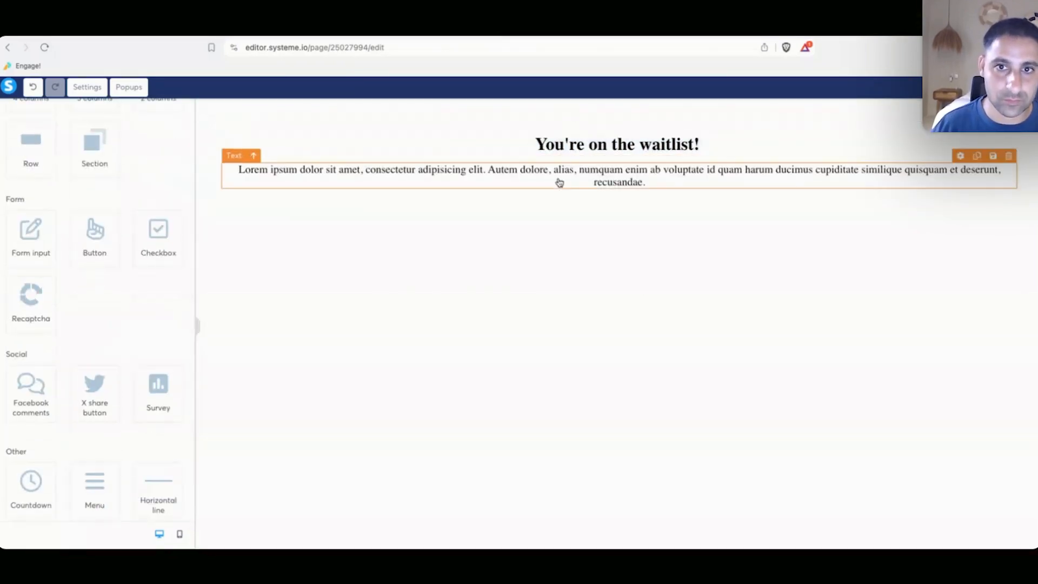
{"action": "triple_click", "coordinate": [558, 179]}
{"action": "type", "text": "But before you go... I"}
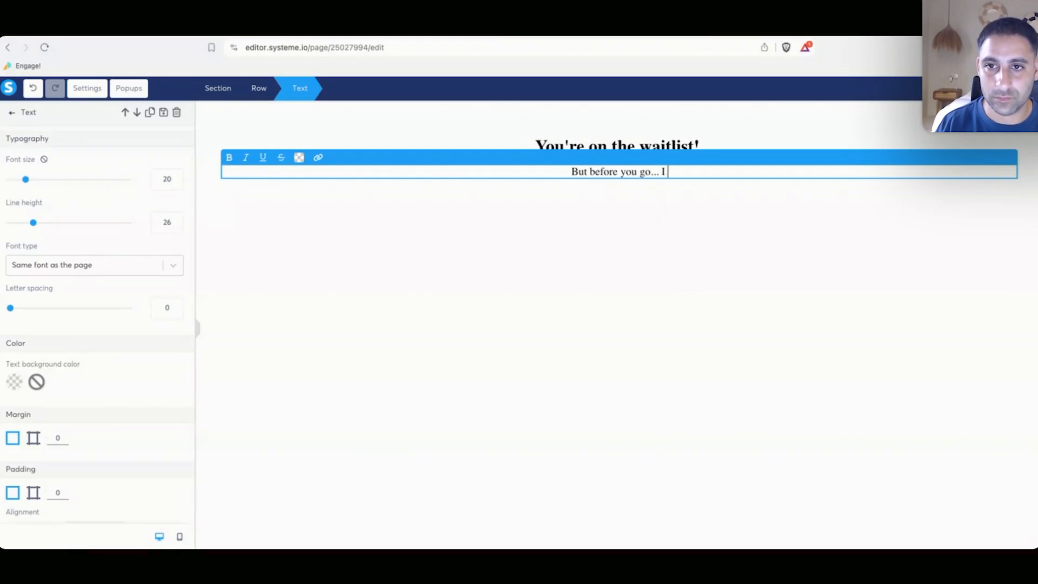
{"action": "type", "text": " have 2 things to share with you..."}
{"action": "left_click", "coordinate": [398, 206]}
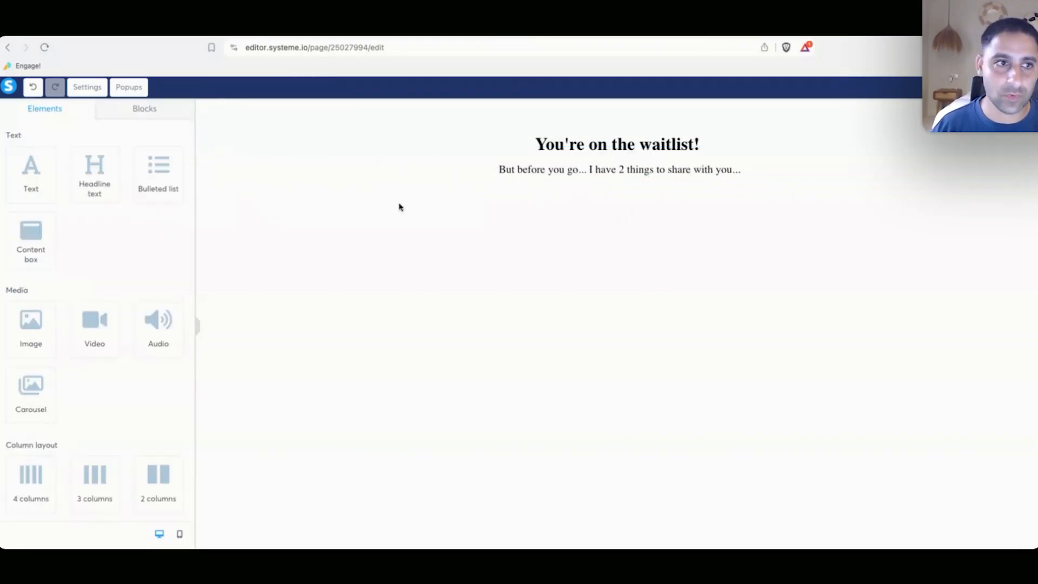
Add a bulleted list about the free YouTube affiliate course and the Founding member launch offer, removing placeholder bullets.
{"action": "left_click_drag", "start_coordinate": [158, 167], "coordinate": [389, 206]}
{"action": "key", "text": "shift+Down"}
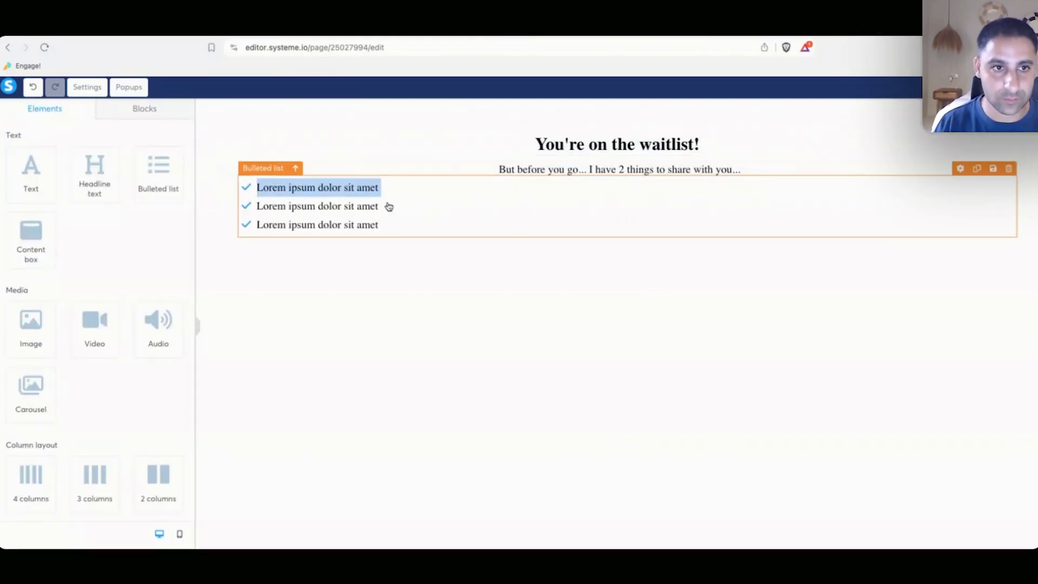
{"action": "type", "text": "I have free course on affi"}
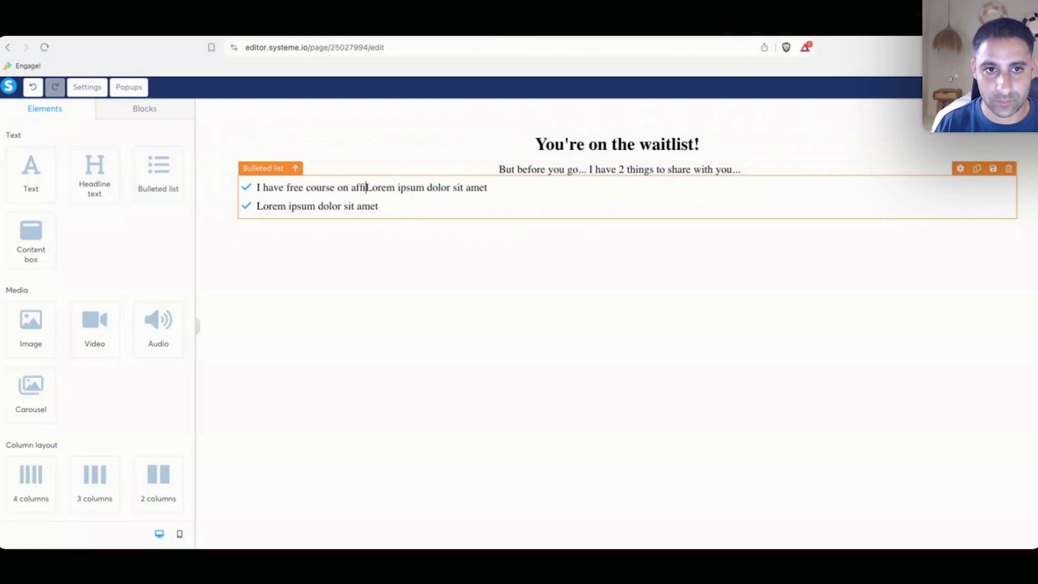
{"action": "type", "text": "liate marketing on my YouTube channe"}
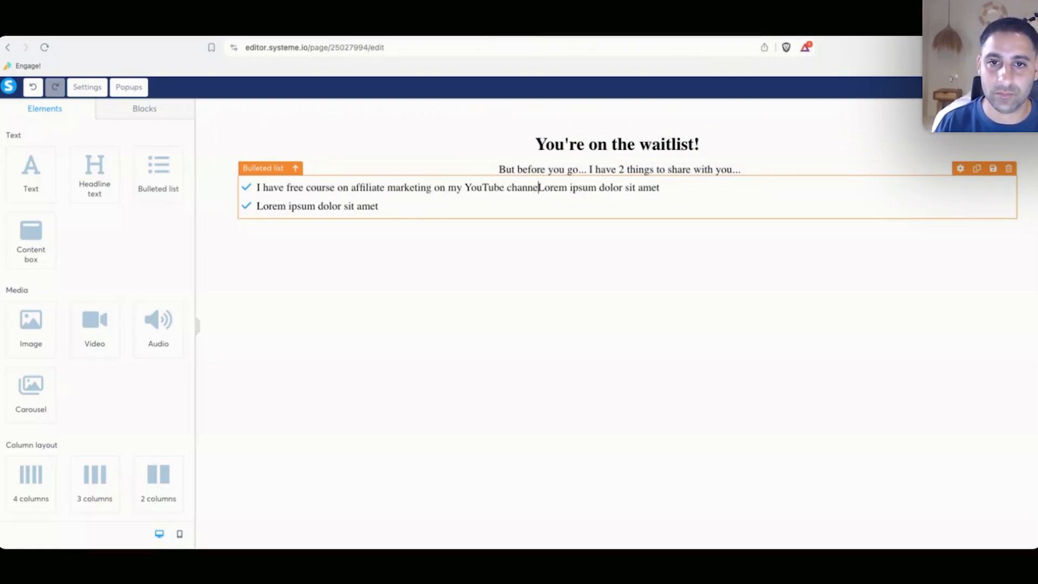
{"action": "type", "text": "l which you can check out right away (s"}
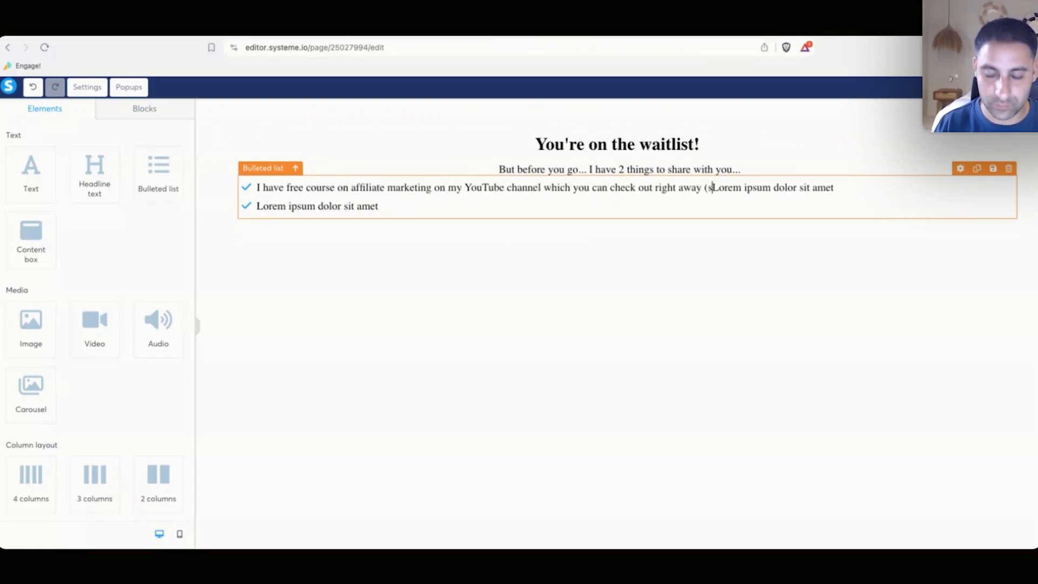
{"action": "type", "text": "ee below)"}
{"action": "key", "text": "Return"}
{"action": "type", "text": "I have a Founding member "}
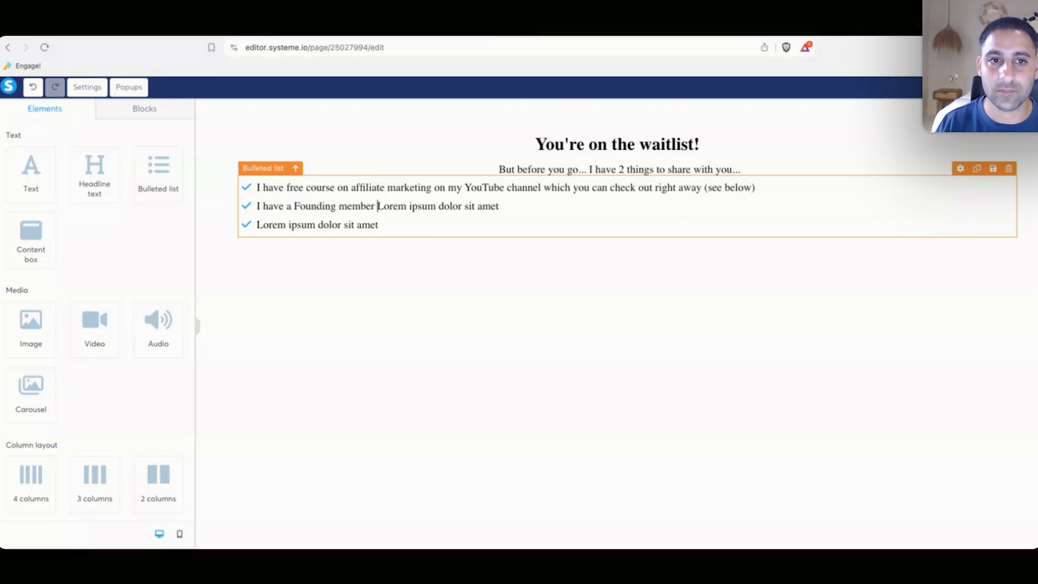
{"action": "type", "text": "launch offer for the Affiliate Startu"}
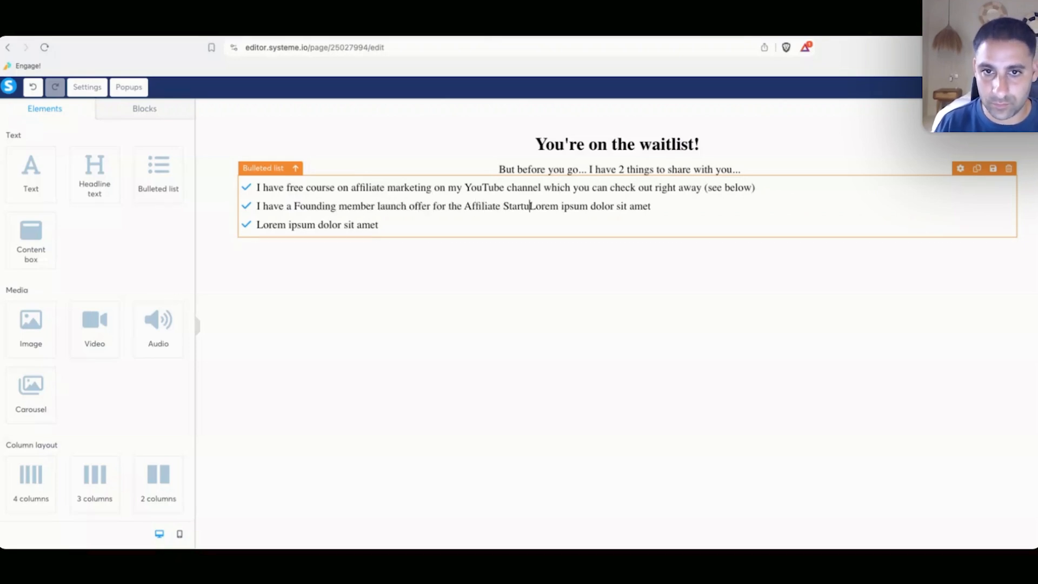
{"action": "type", "text": "p Community"}
{"action": "key", "text": "shift+Down"}
{"action": "key", "text": "shift+End"}
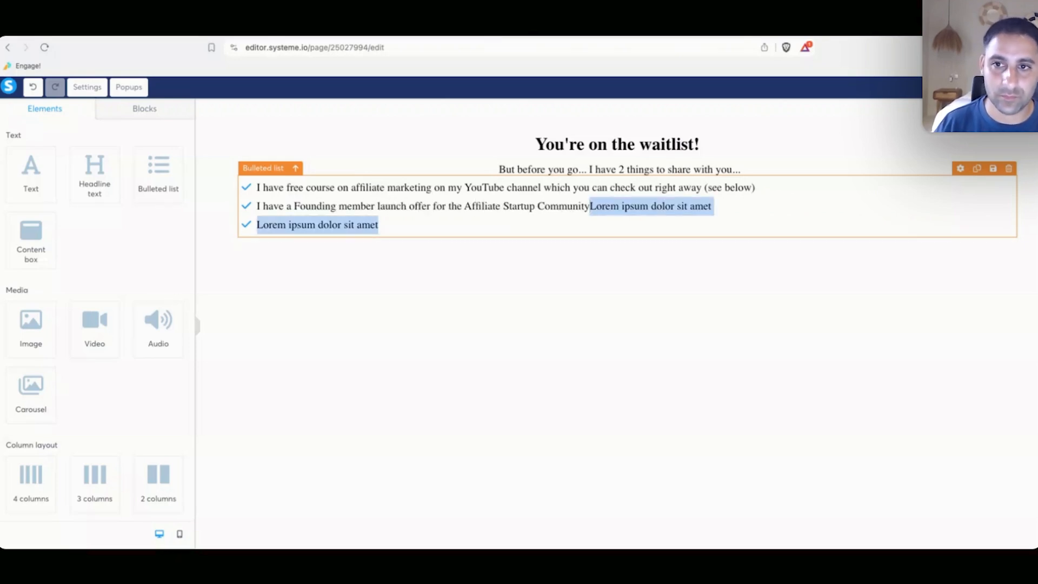
{"action": "key", "text": "BackSpace"}
Set the section's content width to Small.
{"action": "left_click", "coordinate": [211, 105]}
{"action": "scroll", "coordinate": [58, 355], "scroll_direction": "down", "scroll_amount": 3}
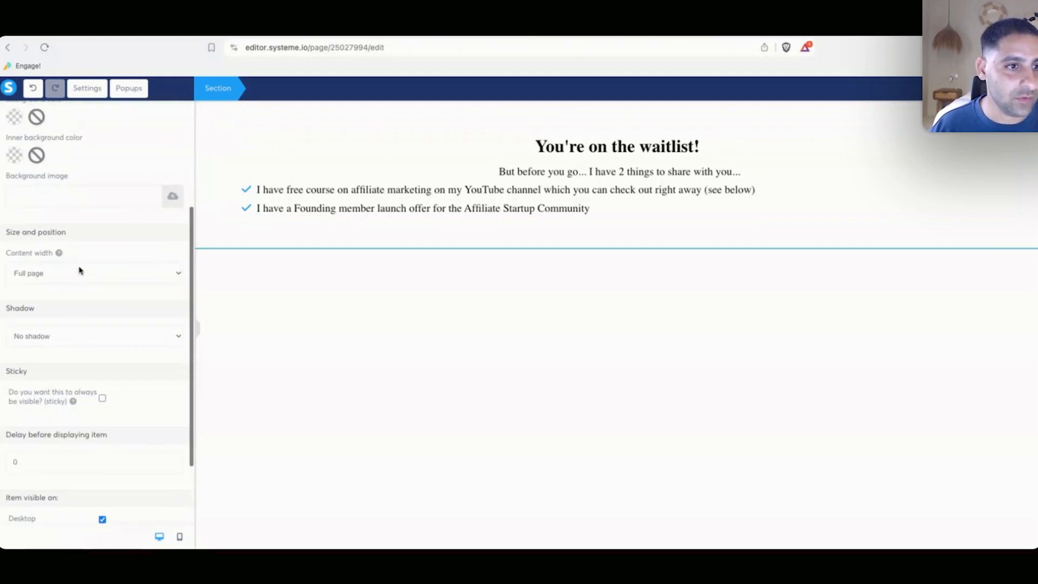
{"action": "left_click", "coordinate": [80, 271]}
{"action": "left_click", "coordinate": [71, 320]}
{"action": "left_click", "coordinate": [75, 276]}
{"action": "left_click", "coordinate": [76, 260]}
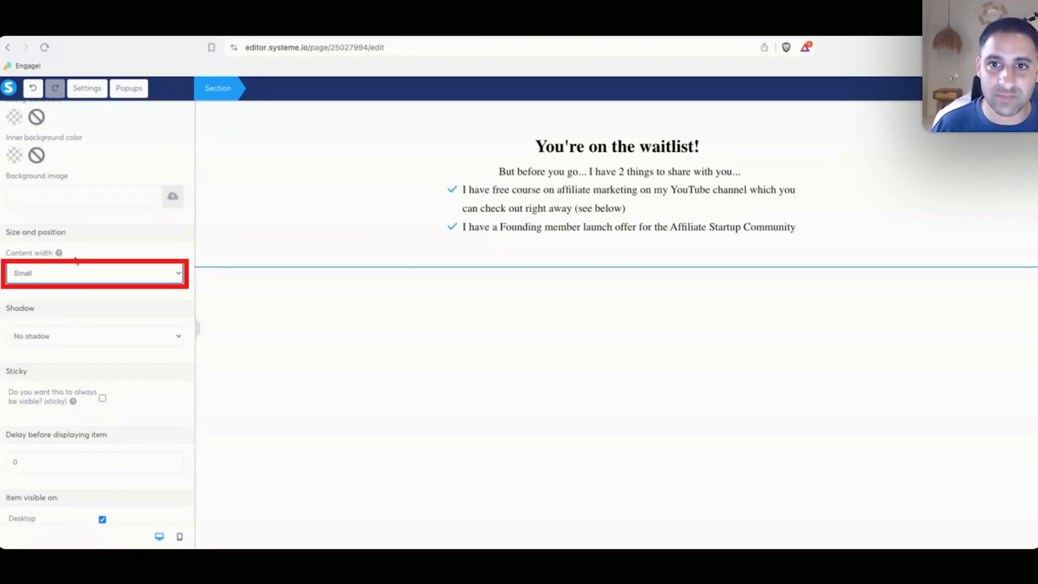
Set the page font to Poppins from Google Fonts and make links the default blue.
{"action": "left_click", "coordinate": [332, 282]}
{"action": "left_click", "coordinate": [87, 88]}
{"action": "left_click", "coordinate": [94, 177]}
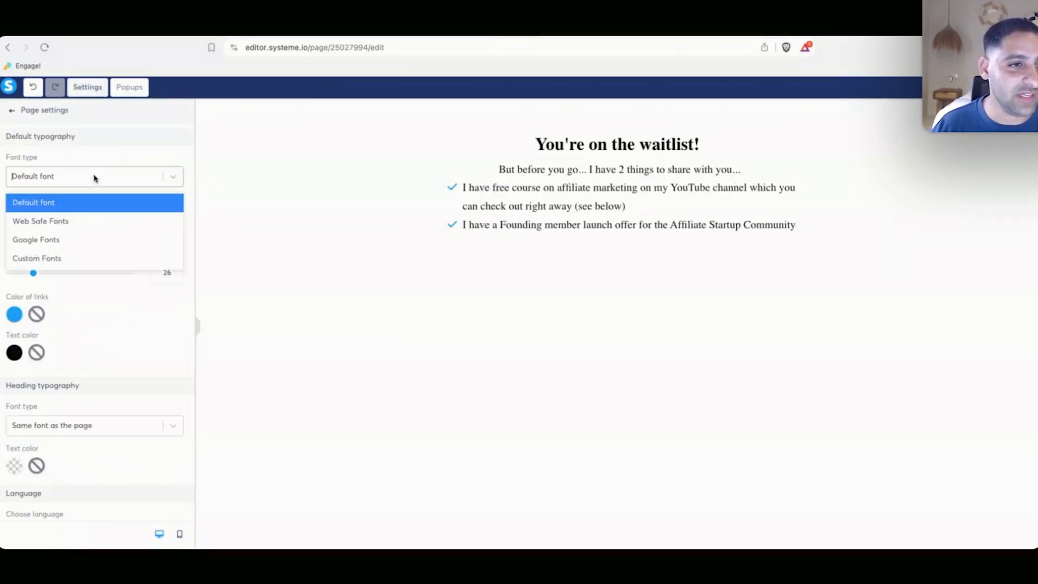
{"action": "left_click", "coordinate": [76, 240]}
{"action": "left_click", "coordinate": [76, 208]}
{"action": "left_click", "coordinate": [65, 292]}
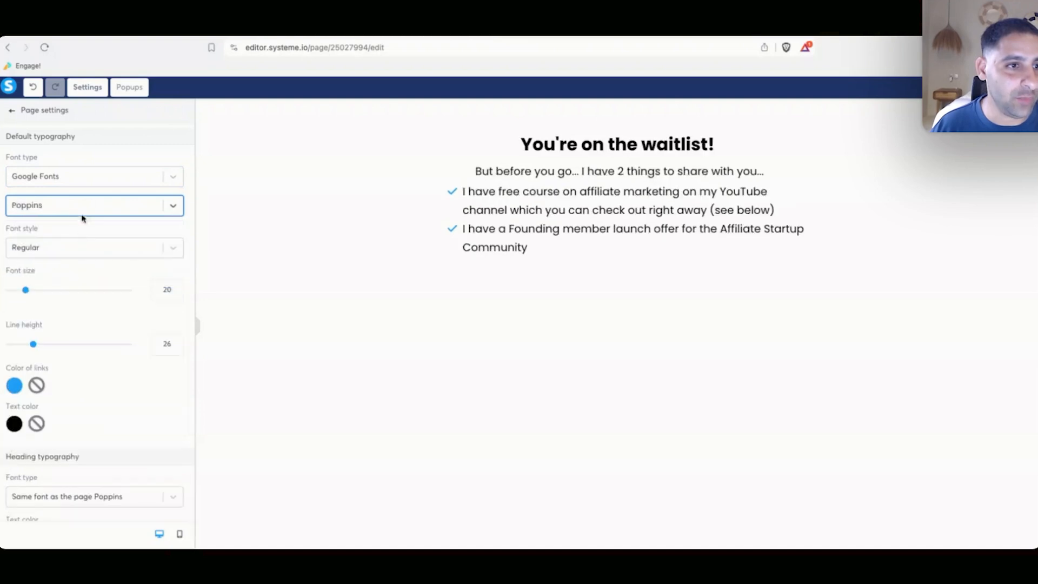
{"action": "scroll", "coordinate": [19, 324], "scroll_direction": "down", "scroll_amount": 3}
{"action": "left_click", "coordinate": [16, 238]}
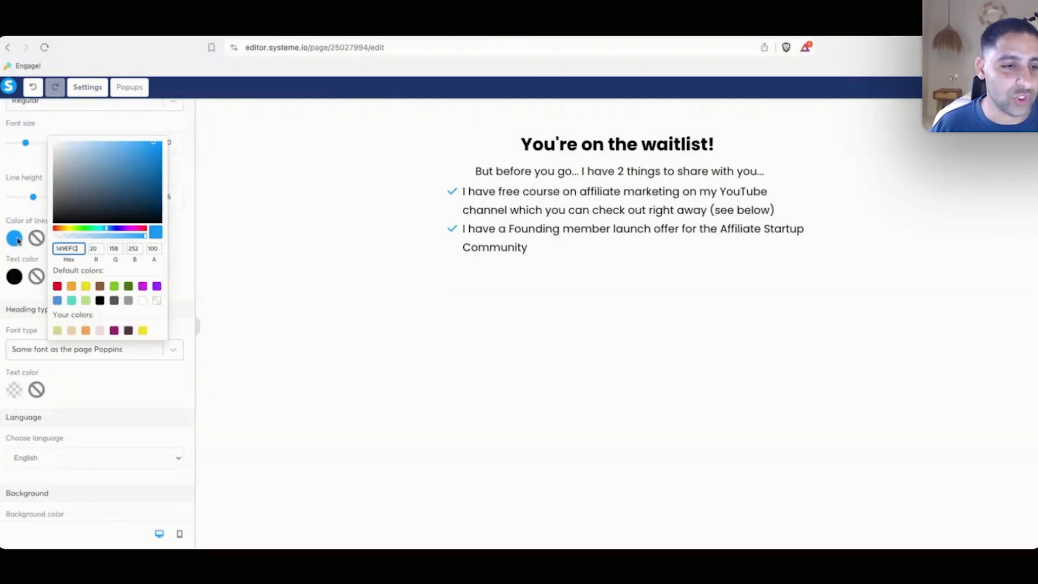
{"action": "left_click", "coordinate": [58, 300]}
{"action": "left_click", "coordinate": [312, 288]}
Give the bulleted list vertical spacing 20 and line height 24.
{"action": "left_click", "coordinate": [514, 215]}
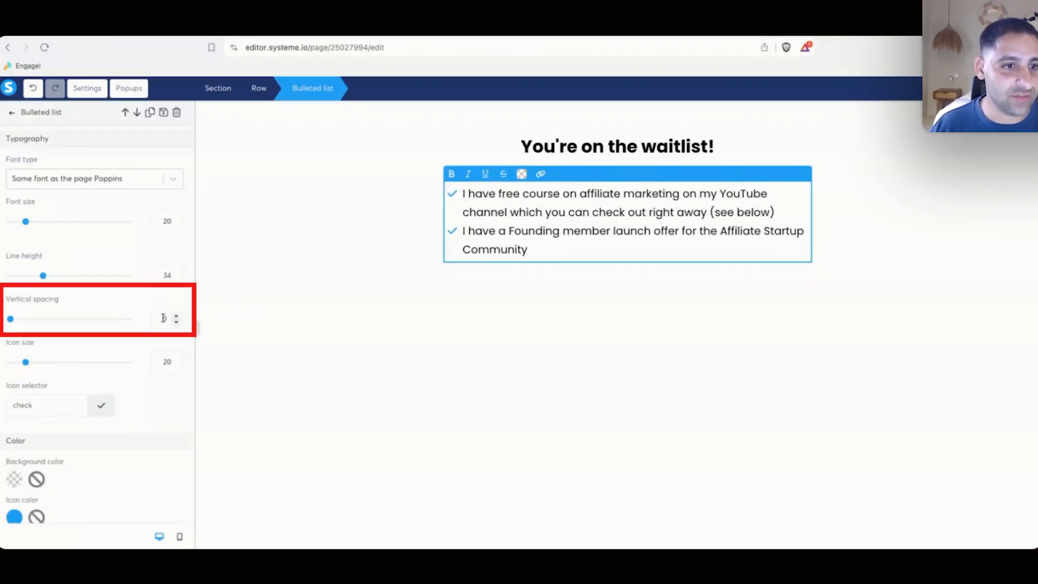
{"action": "left_click", "coordinate": [164, 318]}
{"action": "type", "text": "20"}
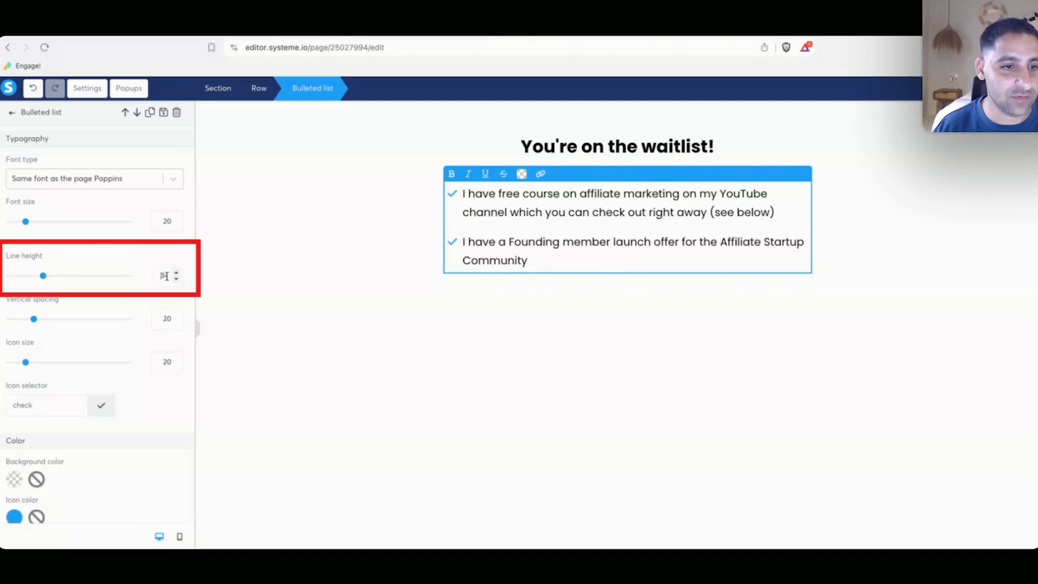
{"action": "double_click", "coordinate": [163, 276]}
{"action": "type", "text": "24"}
{"action": "left_click", "coordinate": [305, 258]}
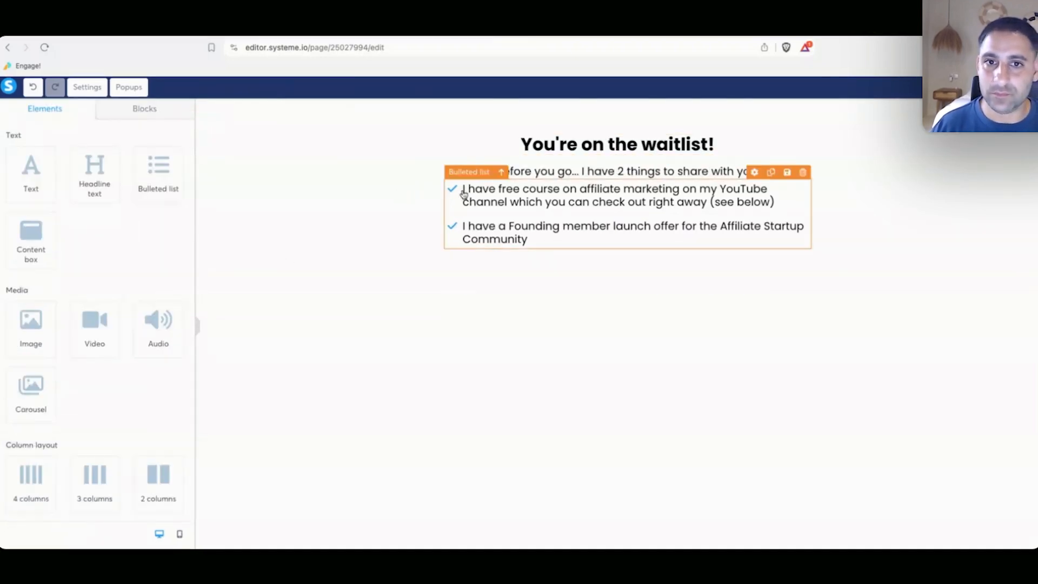
Bold the subheadline and increase the headline font size to 42.
{"action": "left_click", "coordinate": [674, 170]}
{"action": "key", "text": "super+a"}
{"action": "key", "text": "super+b"}
{"action": "left_click", "coordinate": [577, 146]}
{"action": "key", "text": "super+a"}
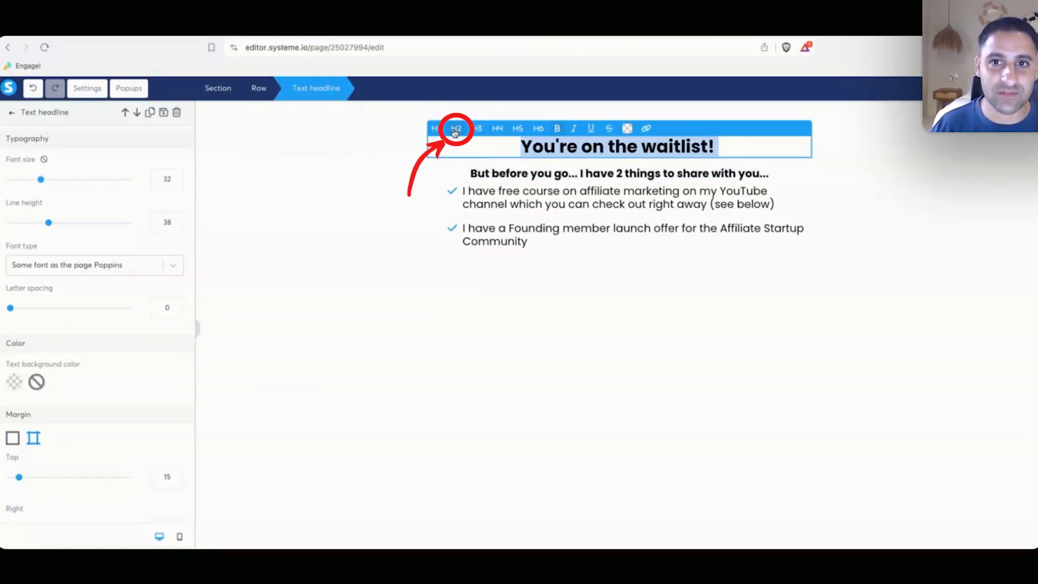
{"action": "left_click", "coordinate": [161, 178]}
{"action": "left_click_drag", "start_coordinate": [161, 178], "coordinate": [158, 178]}
{"action": "type", "text": "4"}
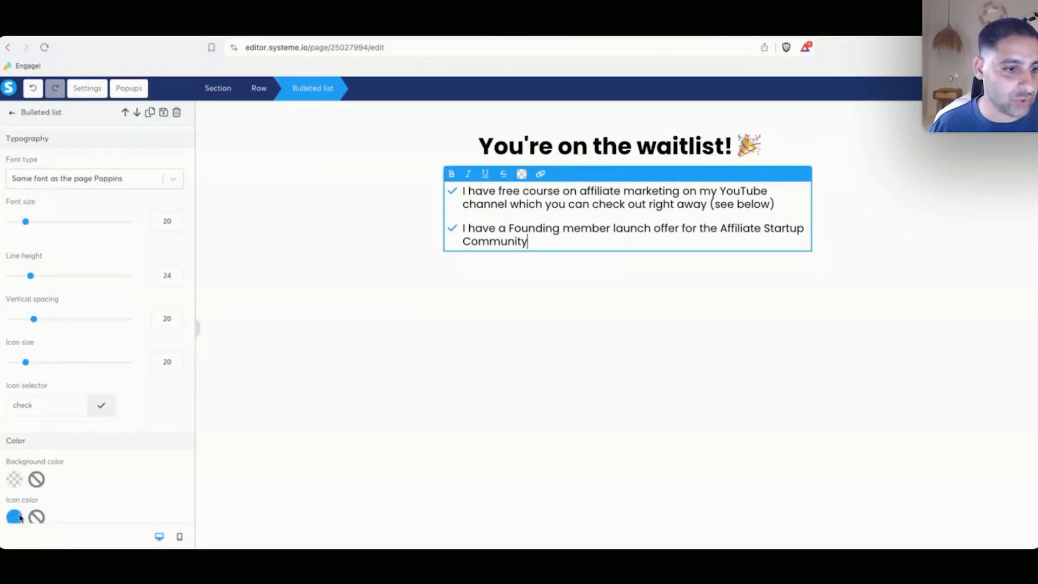
Make the list's tick icons orange and add a Video element below the bullets.
{"action": "left_click", "coordinate": [15, 516]}
{"action": "left_click", "coordinate": [72, 495]}
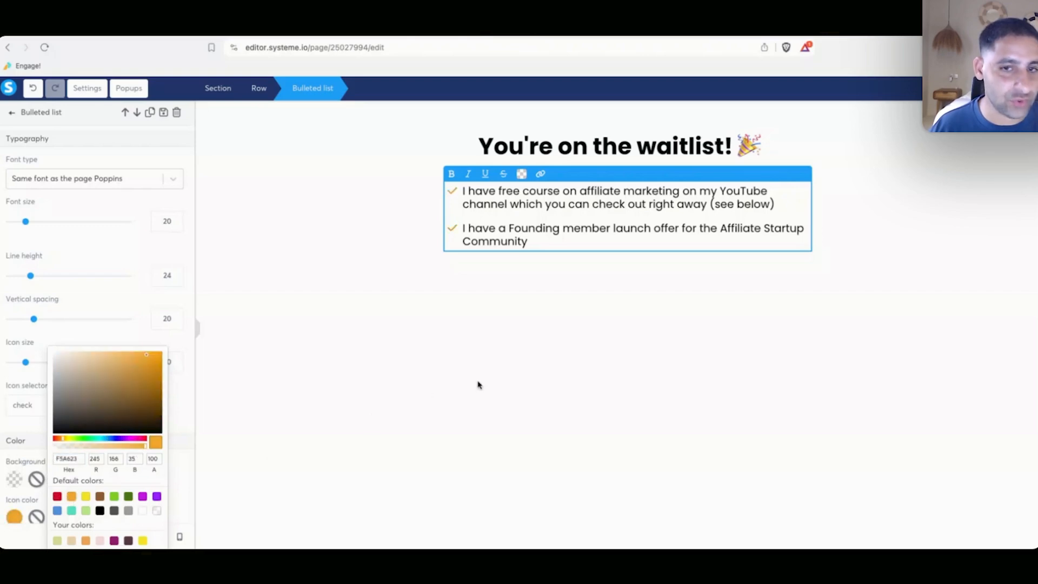
{"action": "left_click", "coordinate": [477, 382]}
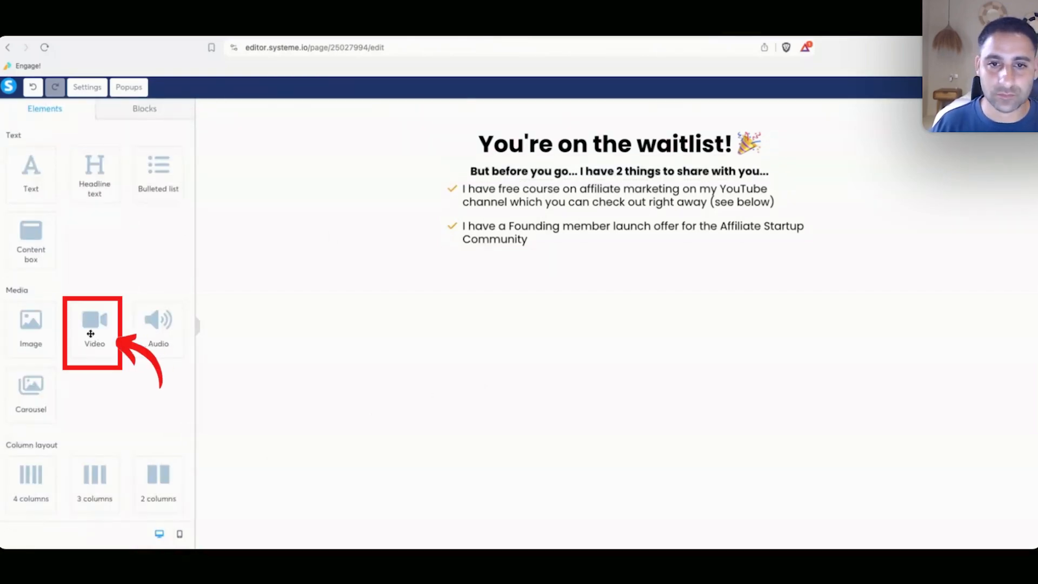
{"action": "left_click_drag", "start_coordinate": [92, 328], "coordinate": [531, 319]}
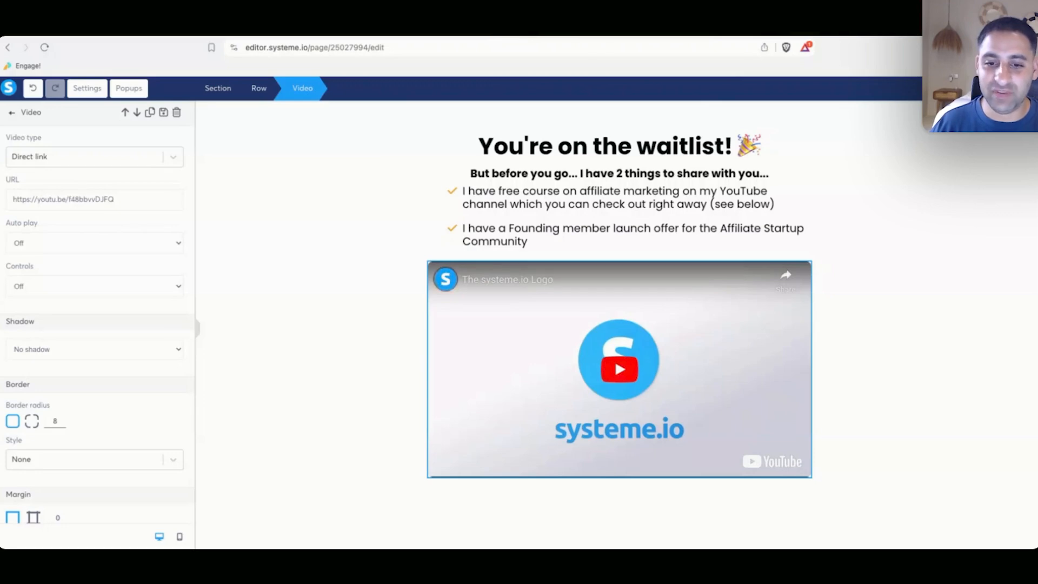
{"action": "key", "text": "super+t"}
Find the 'FREE COURSE Affiliate Marketing for Beginners' video on YouTube and embed its URL with controls on.
{"action": "type", "text": "free course affil"}
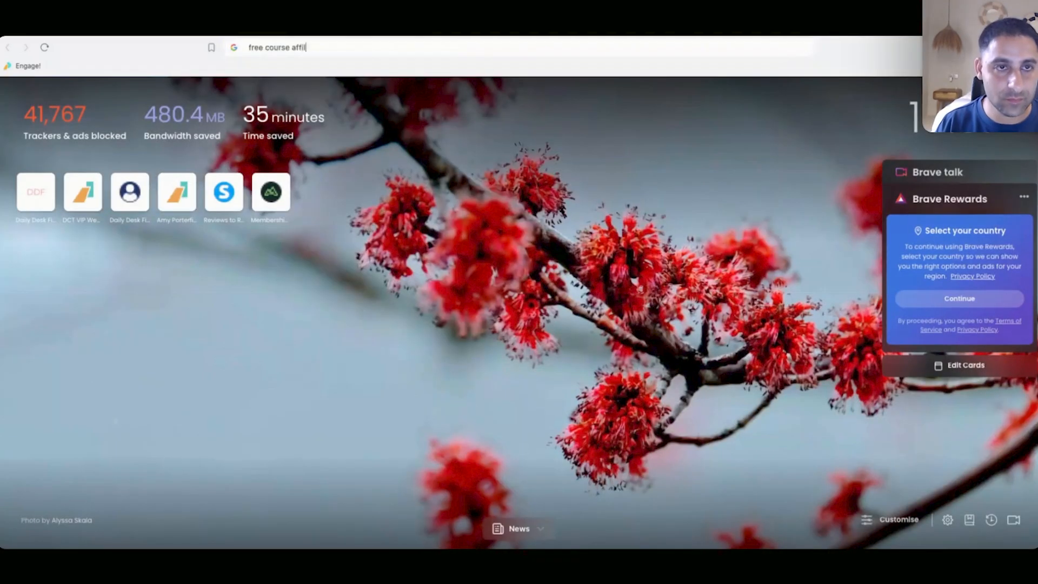
{"action": "type", "text": "iate marketing eran bucai"}
{"action": "key", "text": "Return"}
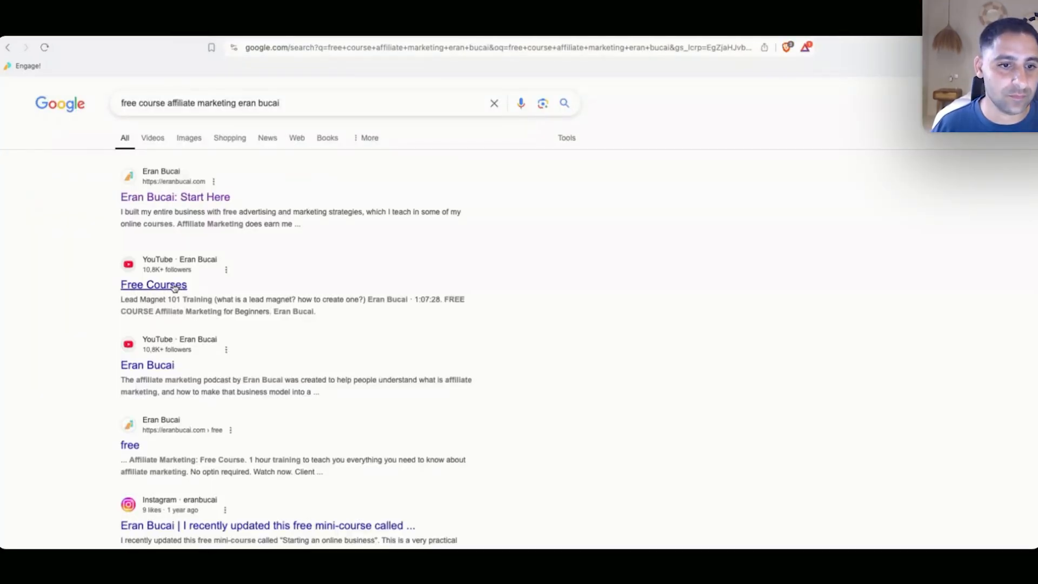
{"action": "left_click", "coordinate": [165, 361]}
{"action": "type", "text": "eran bucai free"}
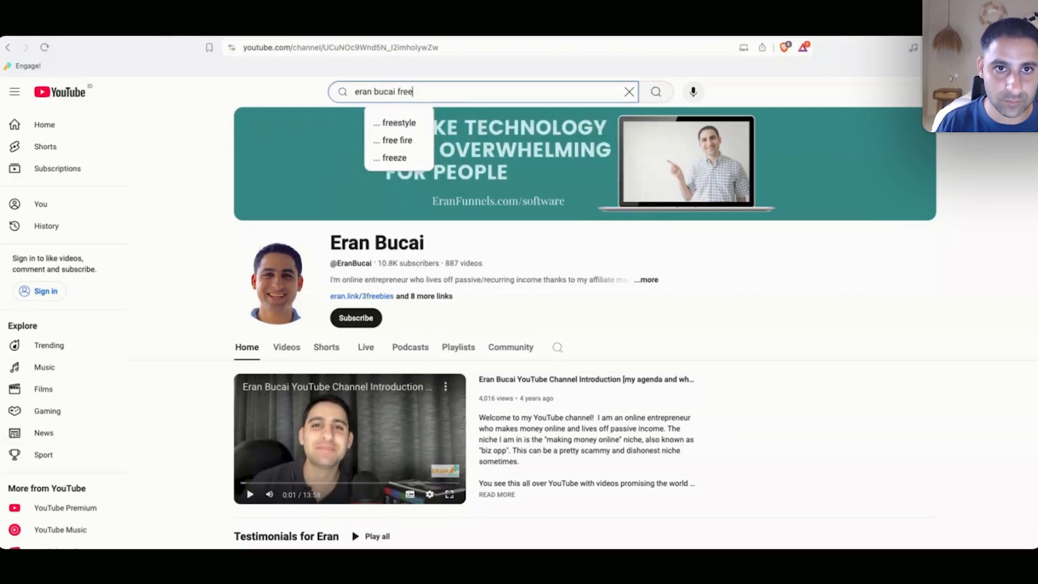
{"action": "type", "text": " course affiliate marketing"}
{"action": "key", "text": "Return"}
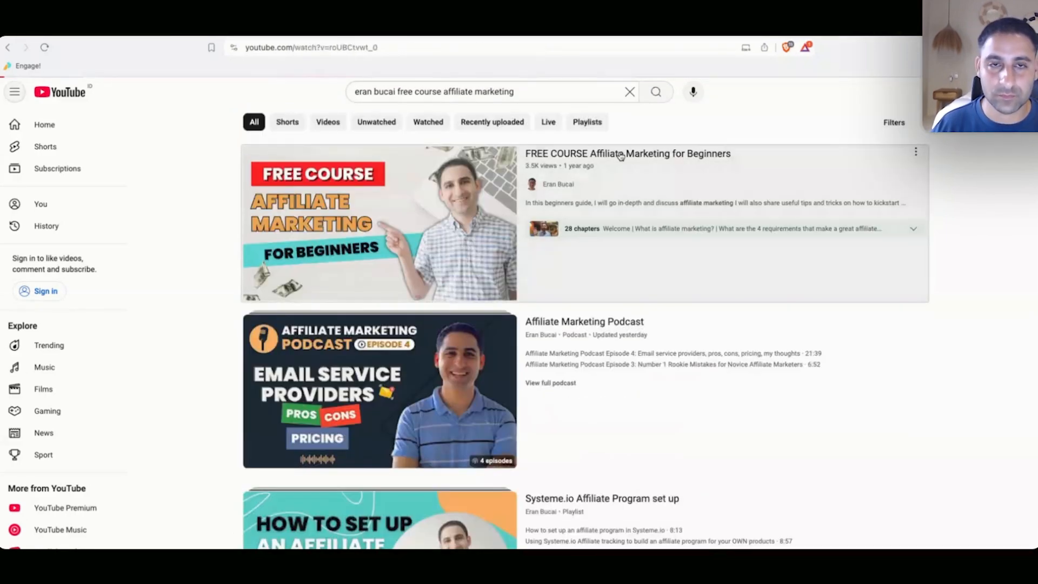
{"action": "left_click", "coordinate": [378, 222]}
{"action": "left_click", "coordinate": [426, 47]}
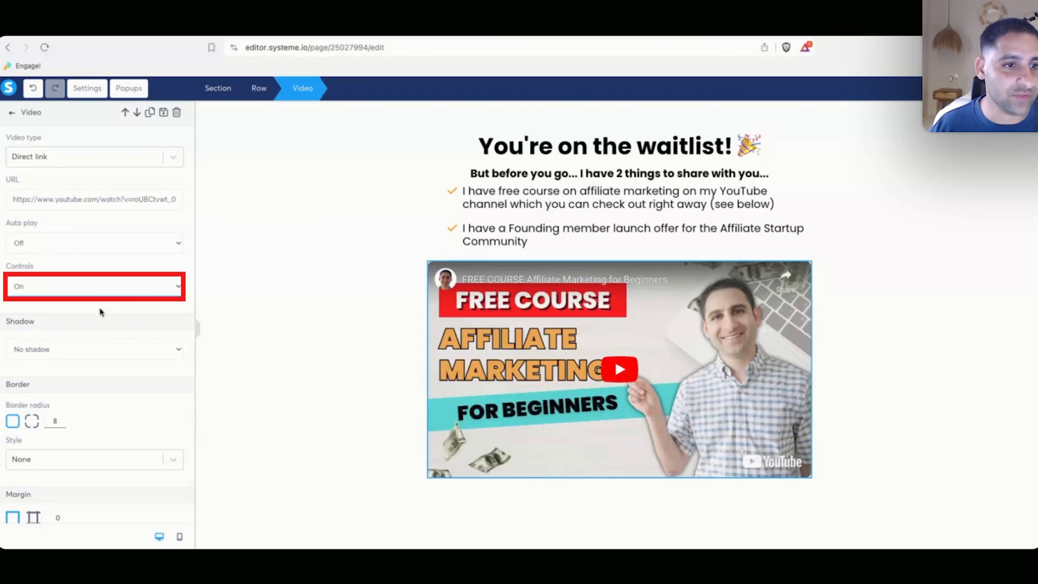
{"action": "left_click", "coordinate": [306, 317]}
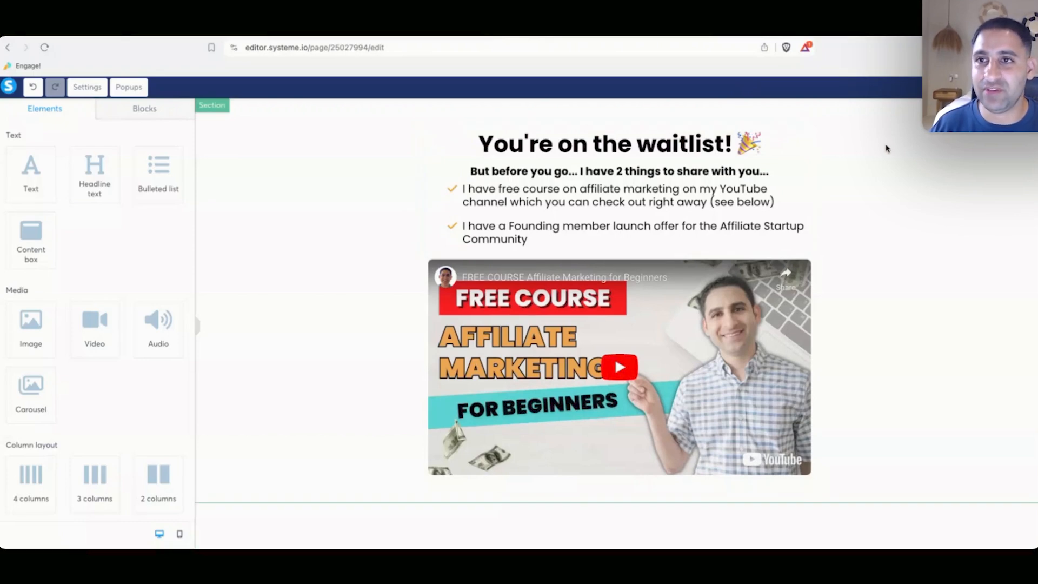
Insert the saved orange button block below the video.
{"action": "left_click", "coordinate": [145, 108]}
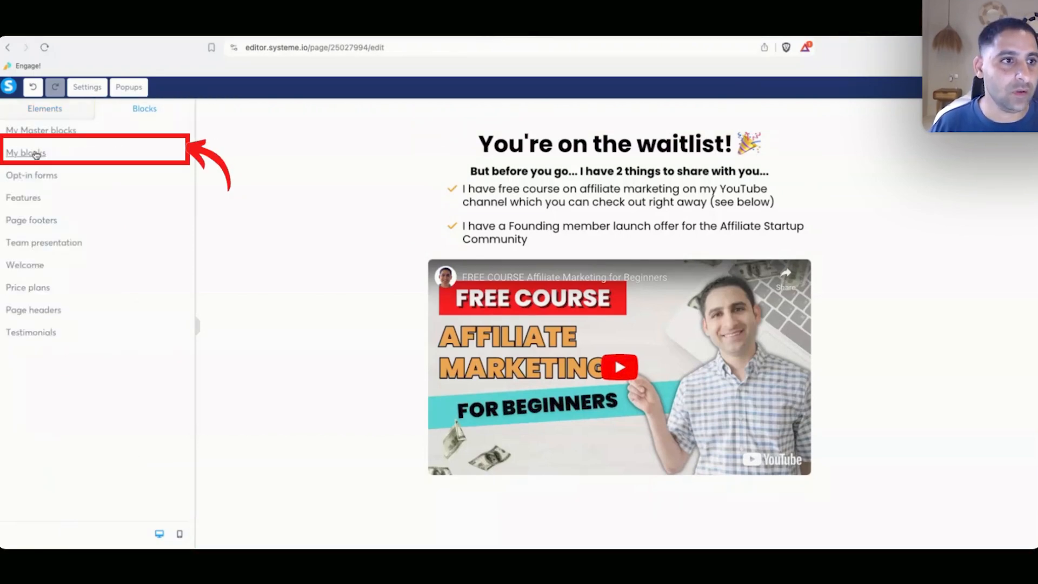
{"action": "left_click", "coordinate": [78, 149]}
{"action": "type", "text": "button"}
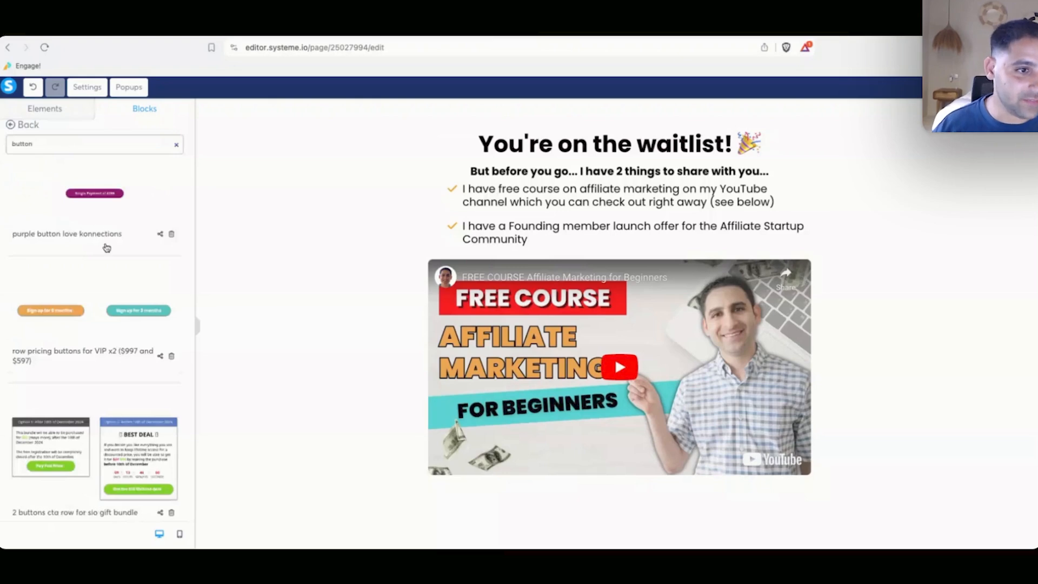
{"action": "scroll", "coordinate": [107, 247], "scroll_direction": "down", "scroll_amount": 4}
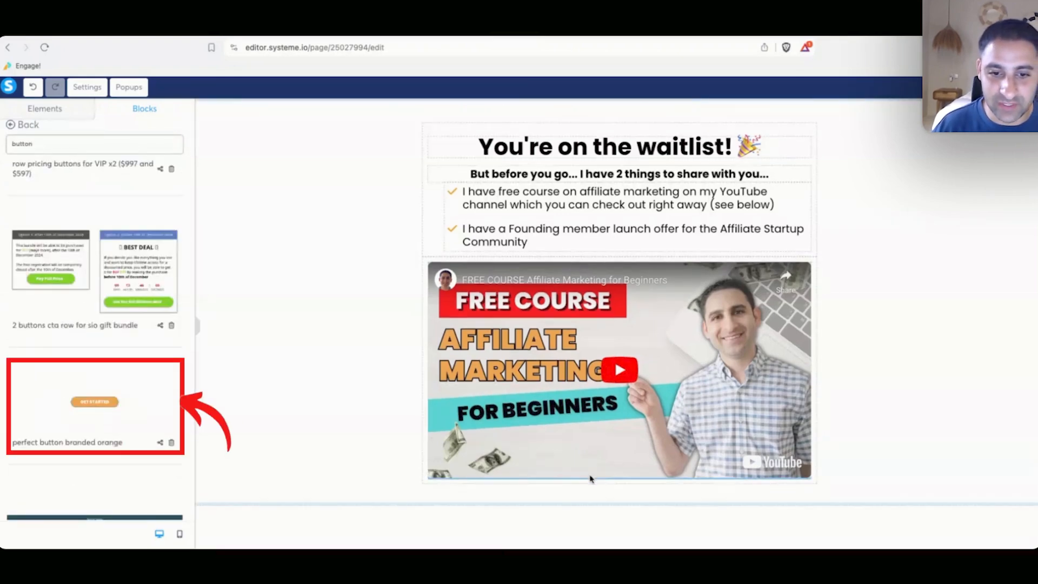
{"action": "left_click_drag", "start_coordinate": [590, 479], "coordinate": [587, 487]}
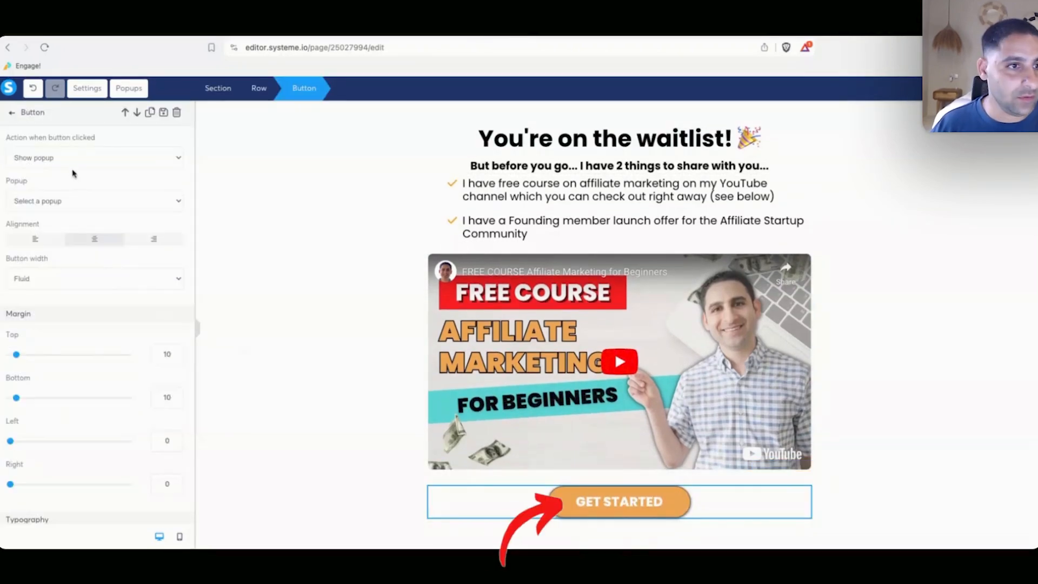
Label the button 'Click here to learn more about the Affiliate Startup Community' with an external-link icon.
{"action": "left_click", "coordinate": [62, 174]}
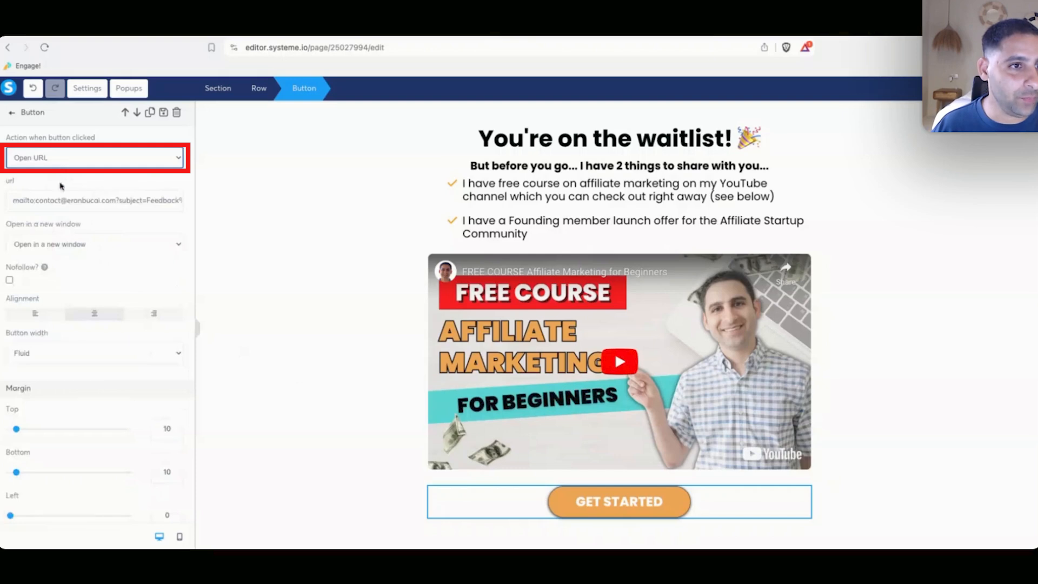
{"action": "scroll", "coordinate": [110, 281], "scroll_direction": "down", "scroll_amount": 6}
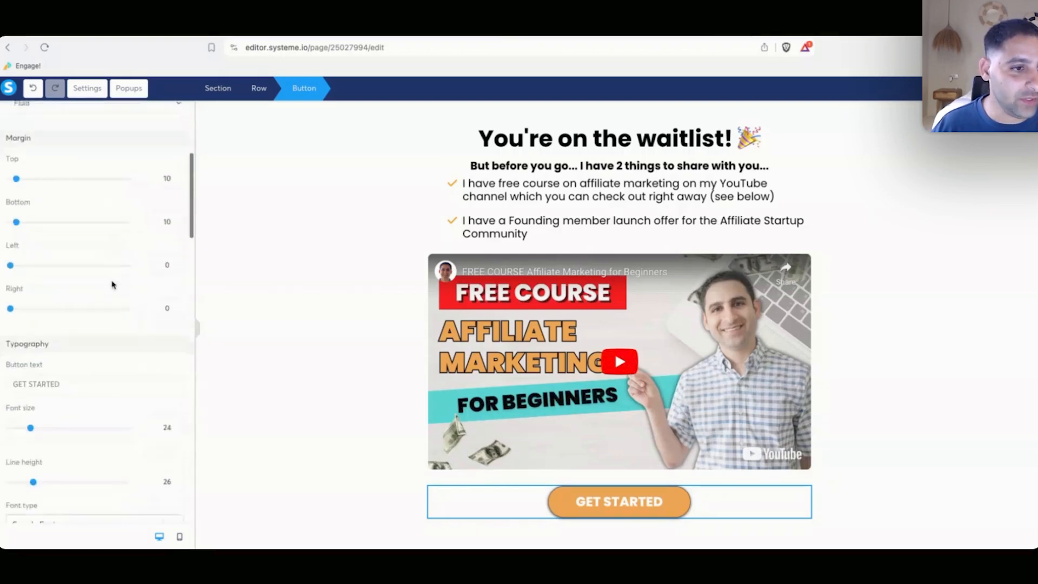
{"action": "triple_click", "coordinate": [86, 323]}
{"action": "type", "text": "Learn more ab"}
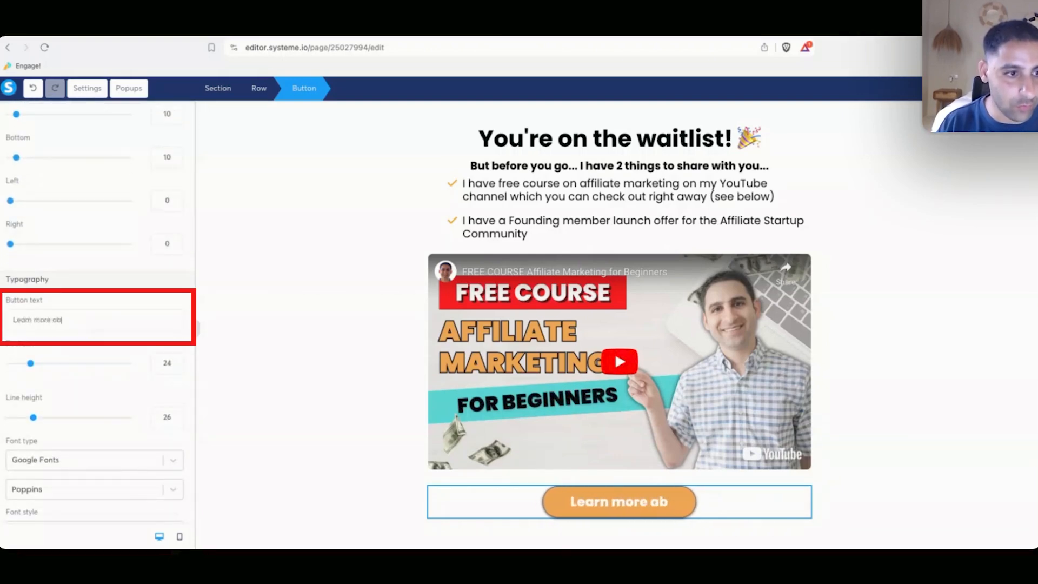
{"action": "type", "text": "out the Affiliate St"}
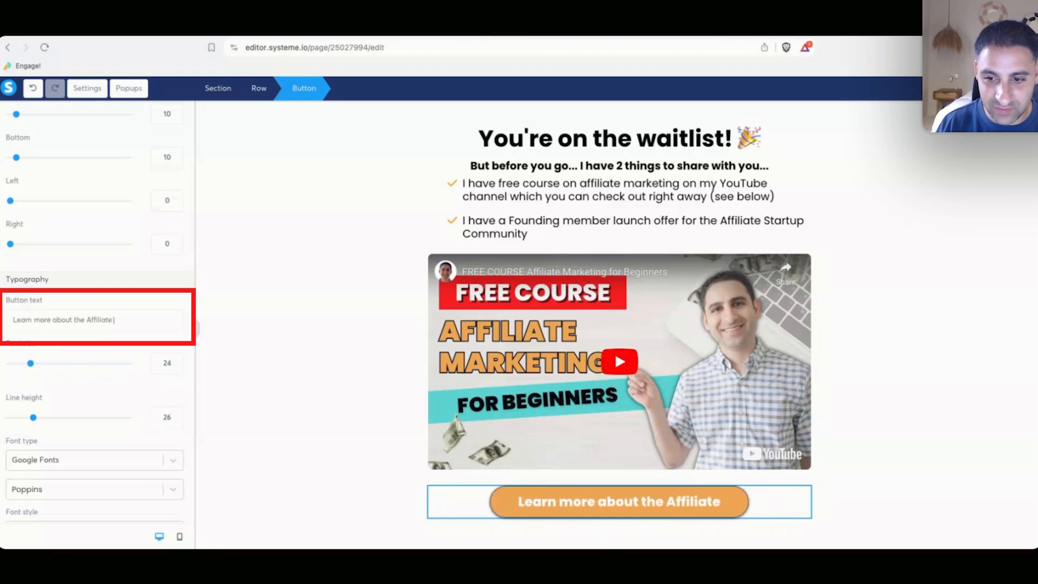
{"action": "type", "text": "artup Community"}
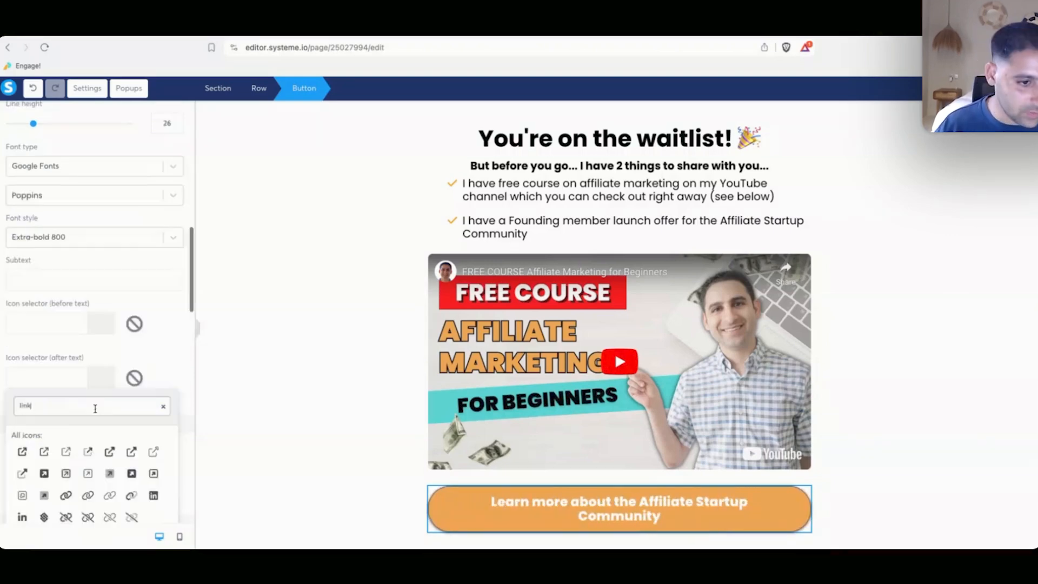
{"action": "left_click", "coordinate": [88, 451]}
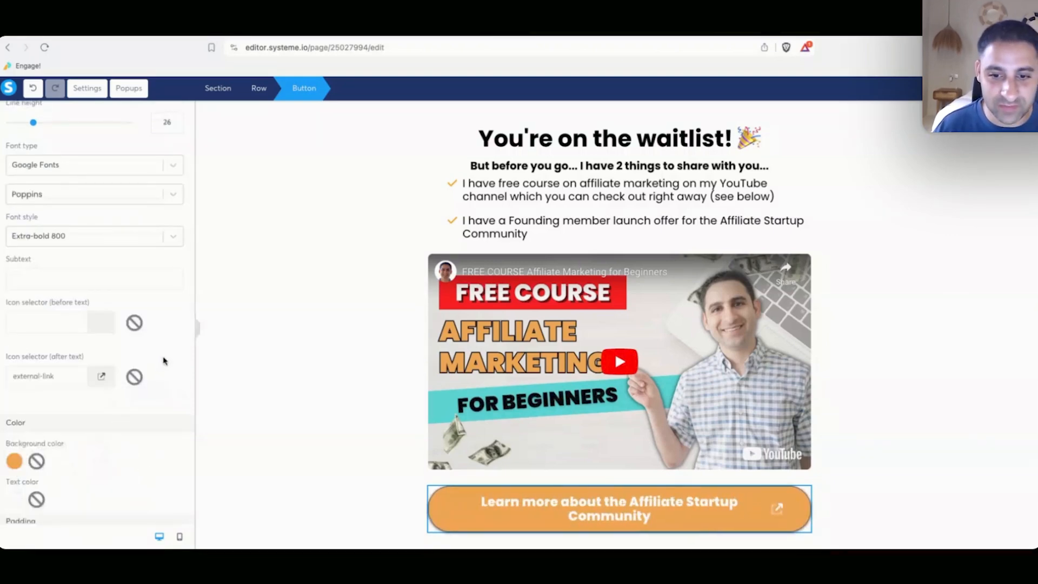
{"action": "scroll", "coordinate": [69, 309], "scroll_direction": "up", "scroll_amount": 6}
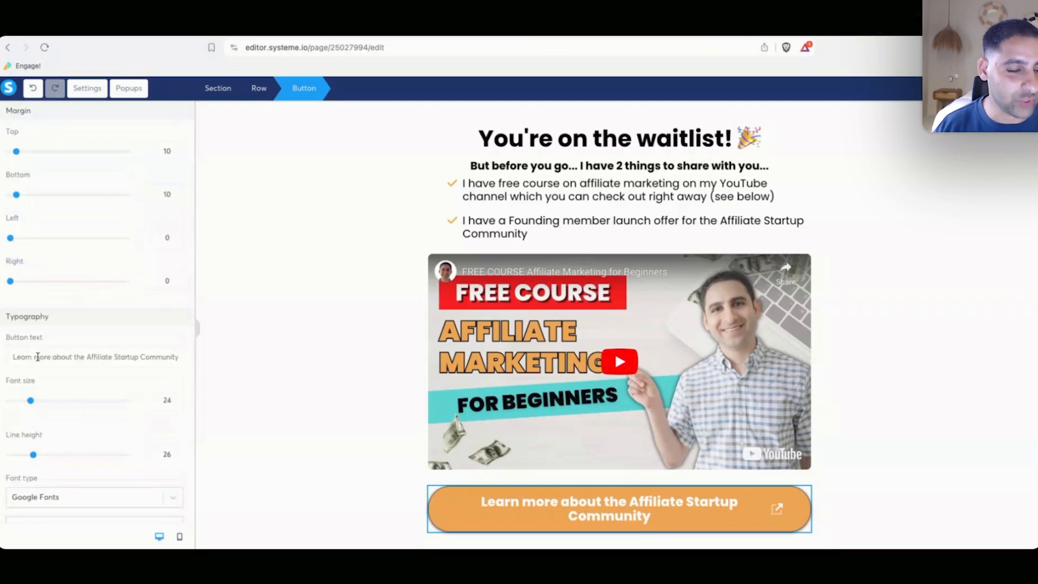
{"action": "left_click", "coordinate": [13, 357]}
{"action": "type", "text": "Click here to"}
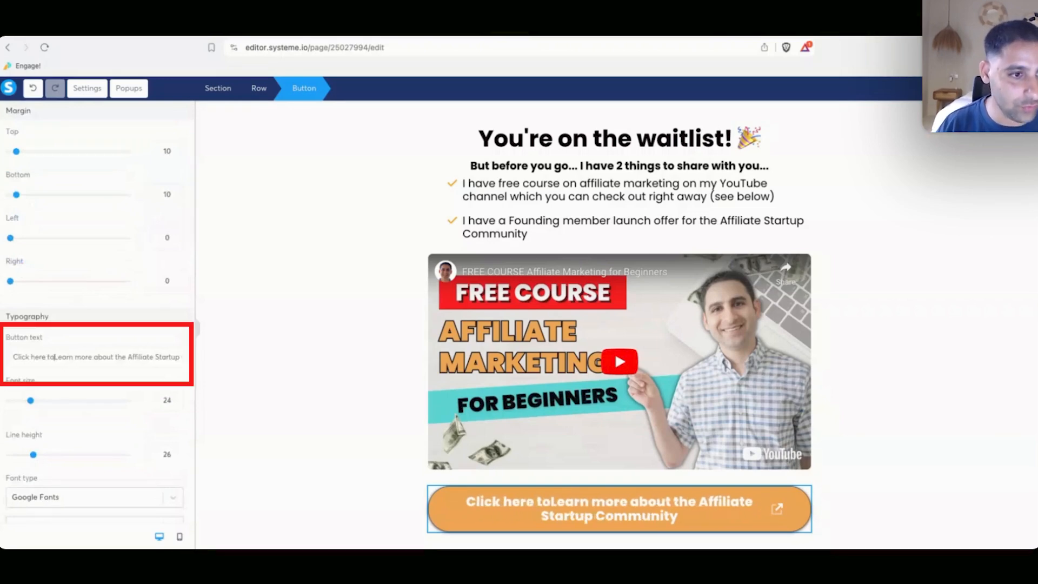
{"action": "key", "text": "Delete"}
{"action": "type", "text": "l"}
{"action": "left_click", "coordinate": [396, 322]}
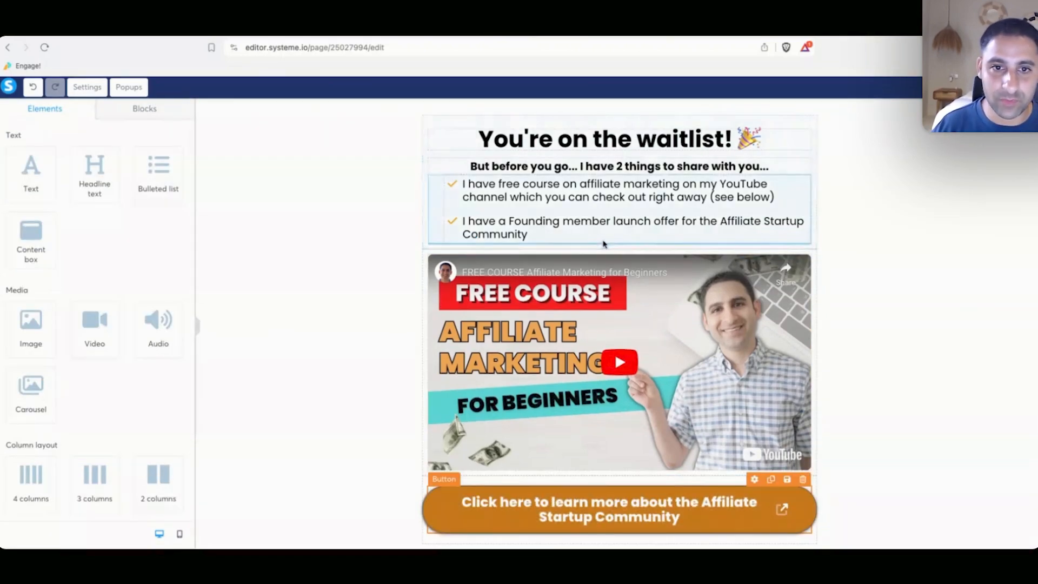
Move the button between the list and video and replace its mailto link with the explainer URL.
{"action": "left_click_drag", "start_coordinate": [604, 243], "coordinate": [604, 245]}
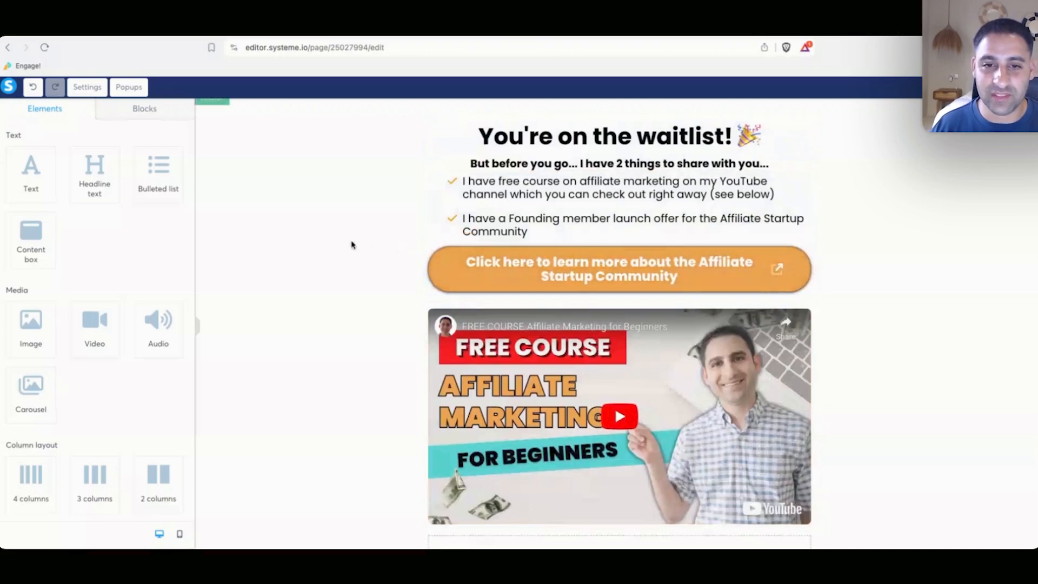
{"action": "left_click", "coordinate": [661, 272]}
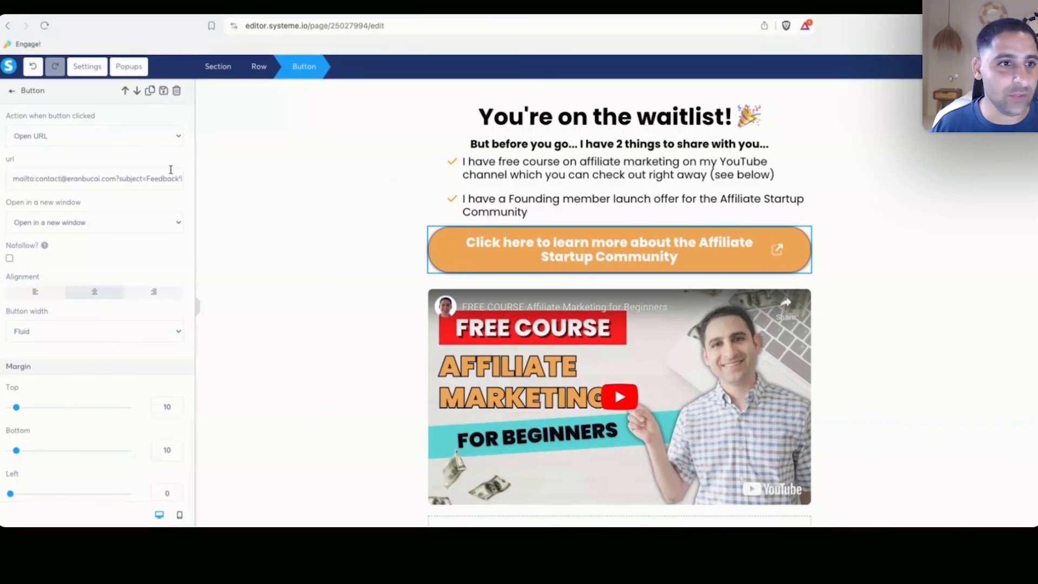
{"action": "key", "text": "ctrl+a"}
{"action": "key", "text": "ctrl+v"}
{"action": "left_click", "coordinate": [967, 67]}
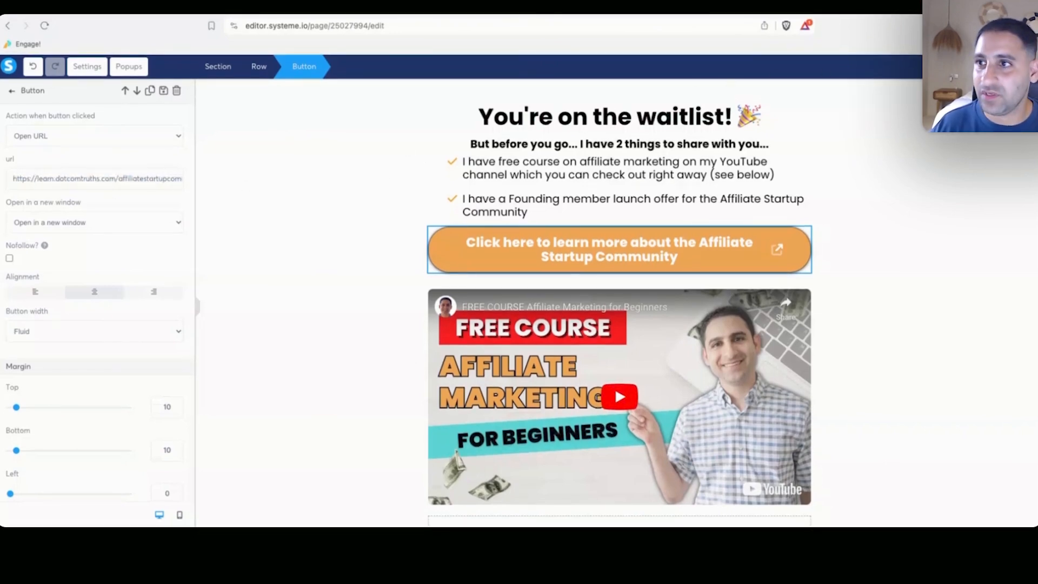
{"action": "left_click", "coordinate": [567, 212]}
{"action": "scroll", "coordinate": [156, 259], "scroll_direction": "down", "scroll_amount": 6}
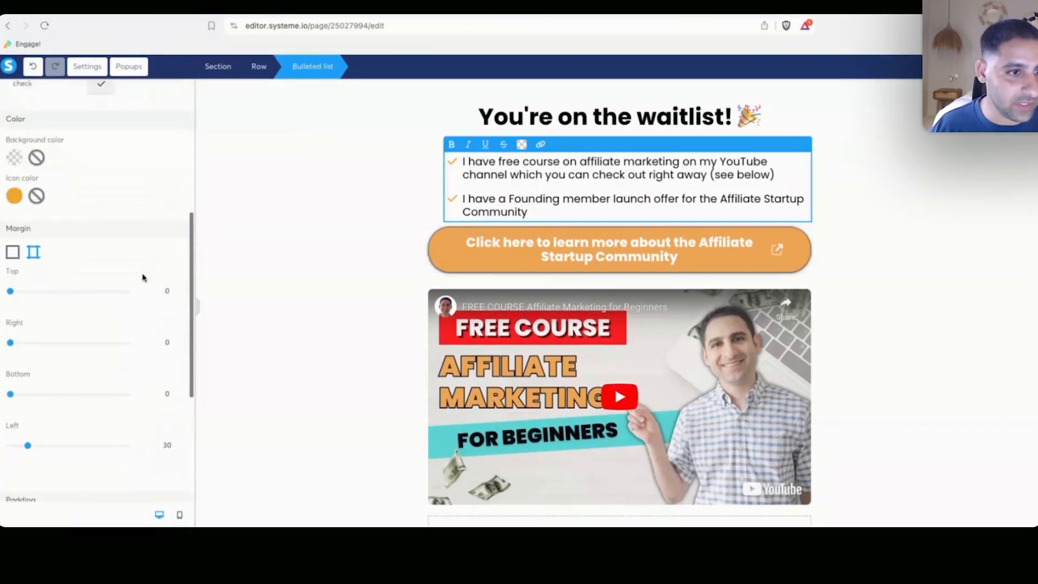
Give the bullet list top and bottom margins of 20 and lengthen the second bullet's wording.
{"action": "type", "text": "2"}
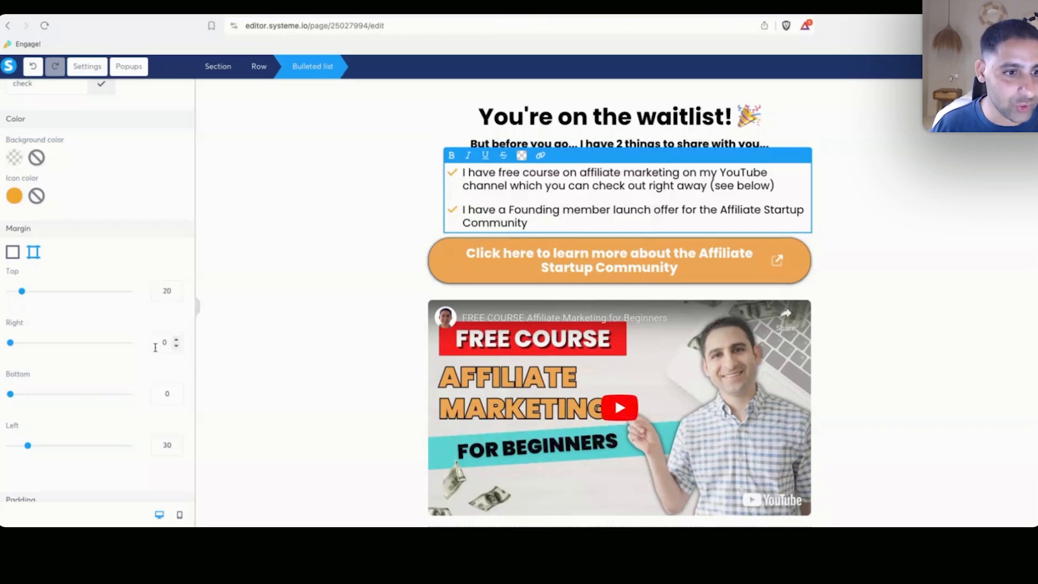
{"action": "type", "text": "2"}
{"action": "left_click", "coordinate": [403, 229]}
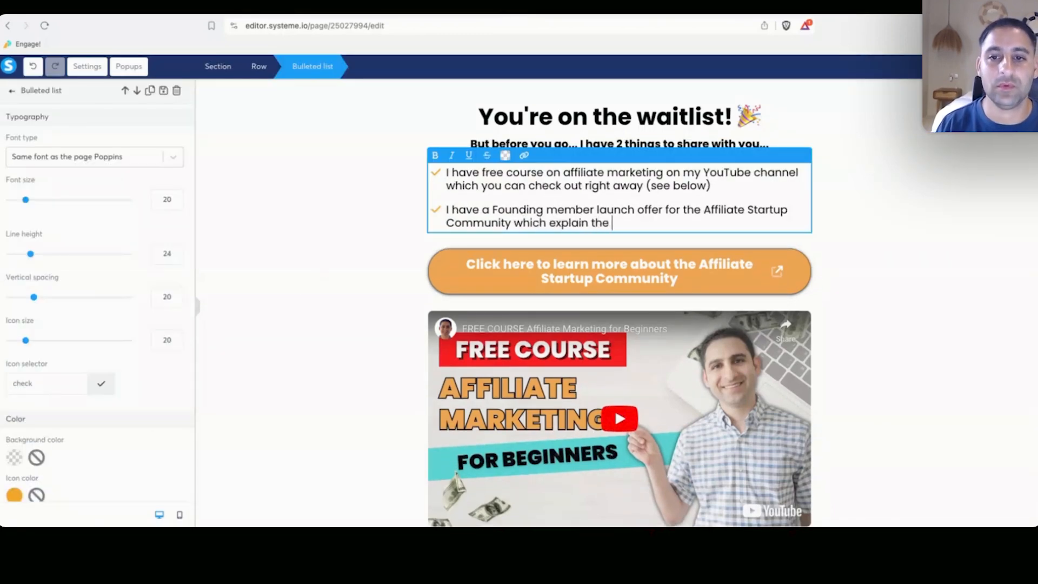
{"action": "type", "text": "nture in case you are curious about what is about to upfold... 🚀"}
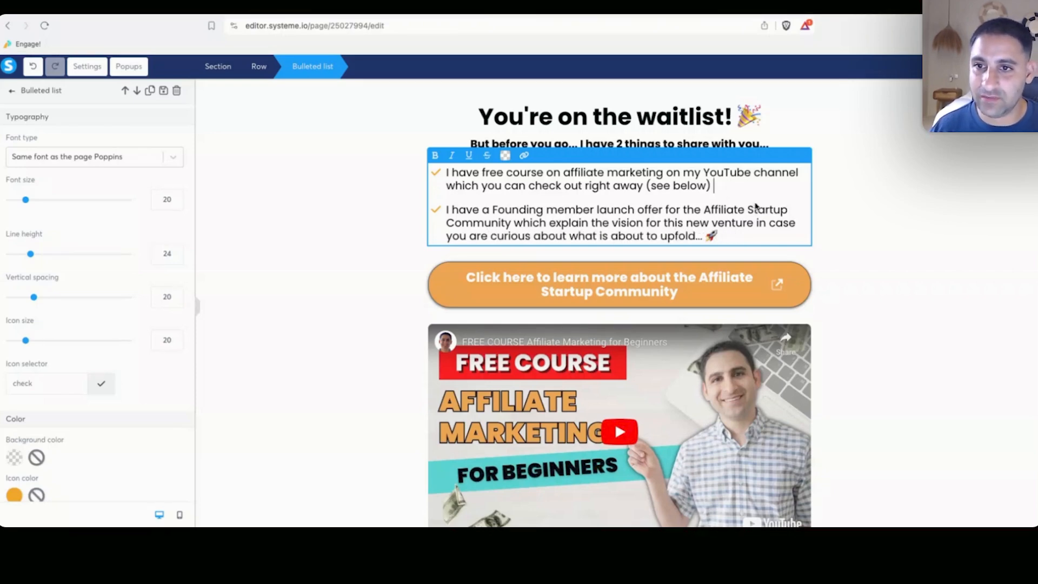
{"action": "left_click", "coordinate": [851, 217]}
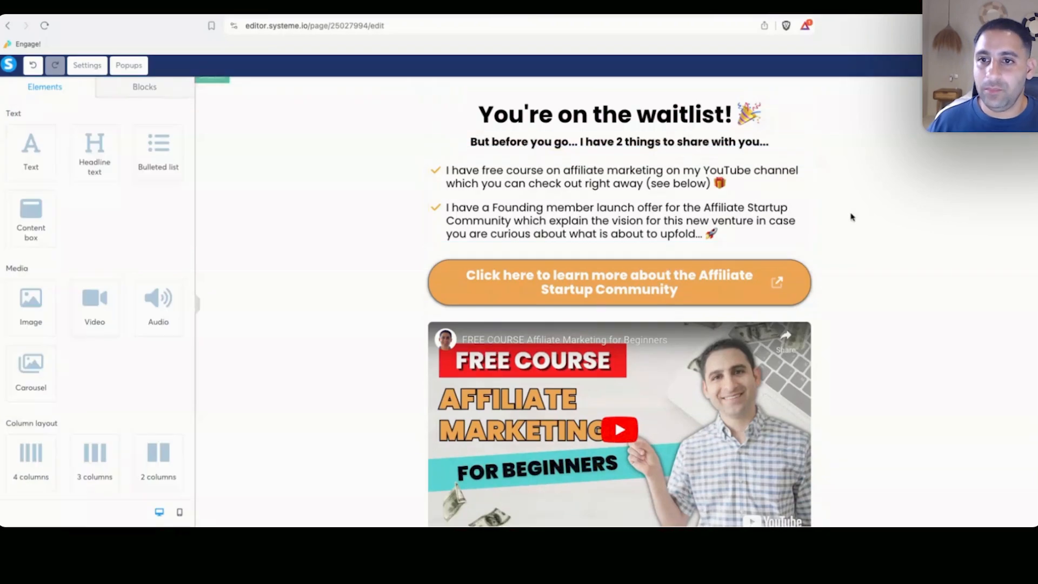
Start the headline with 'Thanks!' and shrink its font so it fits one line.
{"action": "left_click", "coordinate": [479, 114]}
{"action": "type", "text": "Thanks!"}
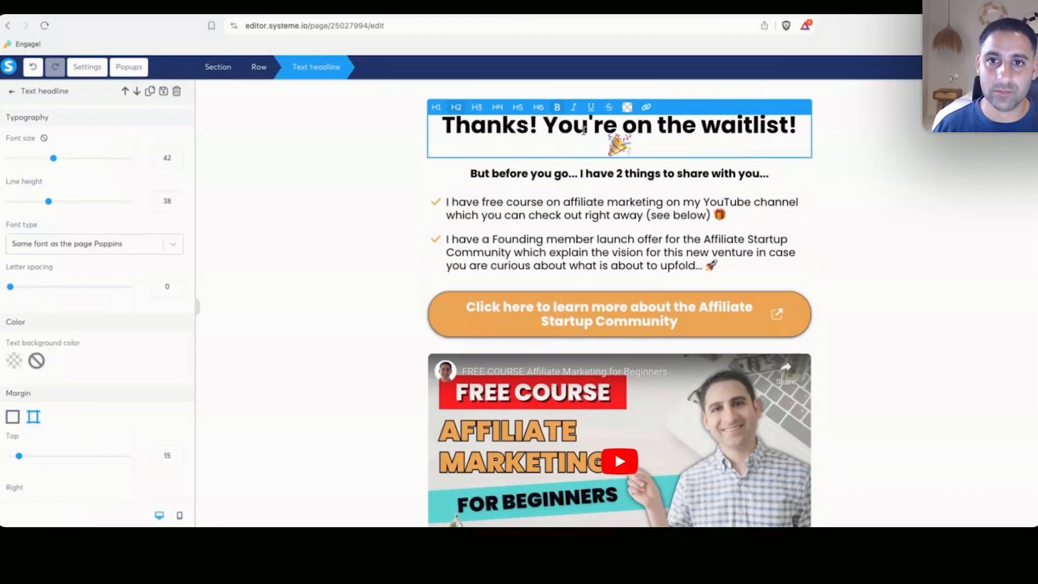
{"action": "left_click", "coordinate": [177, 161]}
{"action": "left_click", "coordinate": [177, 161]}
{"action": "left_click", "coordinate": [176, 161]}
{"action": "left_click", "coordinate": [176, 161]}
{"action": "left_click", "coordinate": [860, 189]}
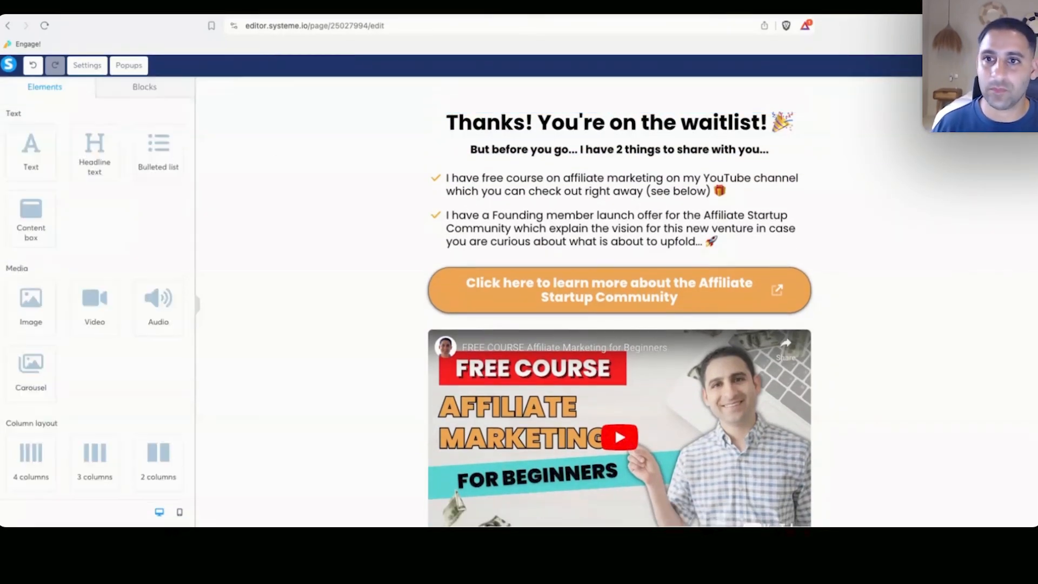
In the mobile layout, reduce the bullet list's line height to 24.
{"action": "left_click", "coordinate": [181, 513]}
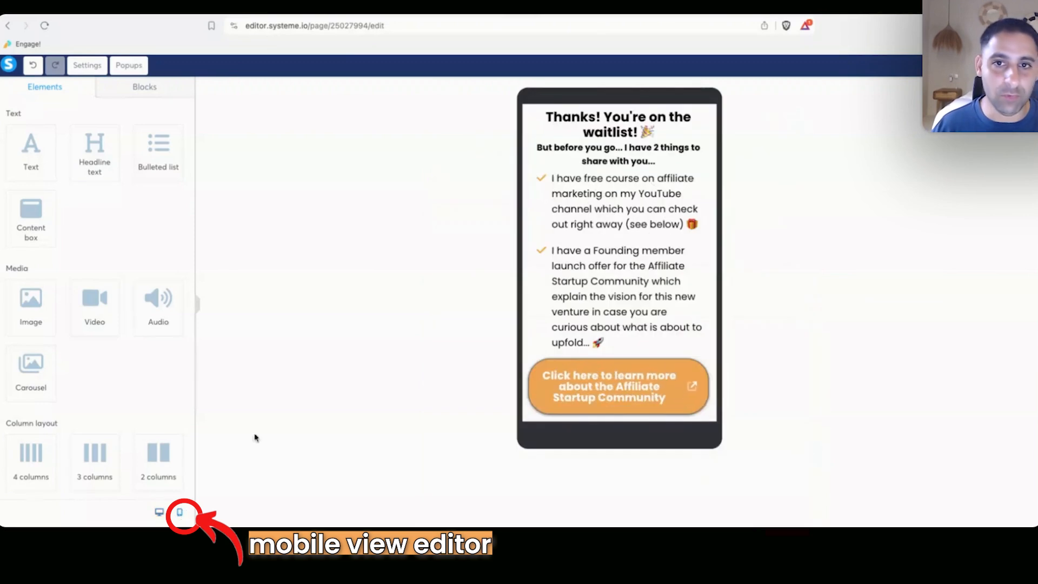
{"action": "left_click", "coordinate": [624, 126]}
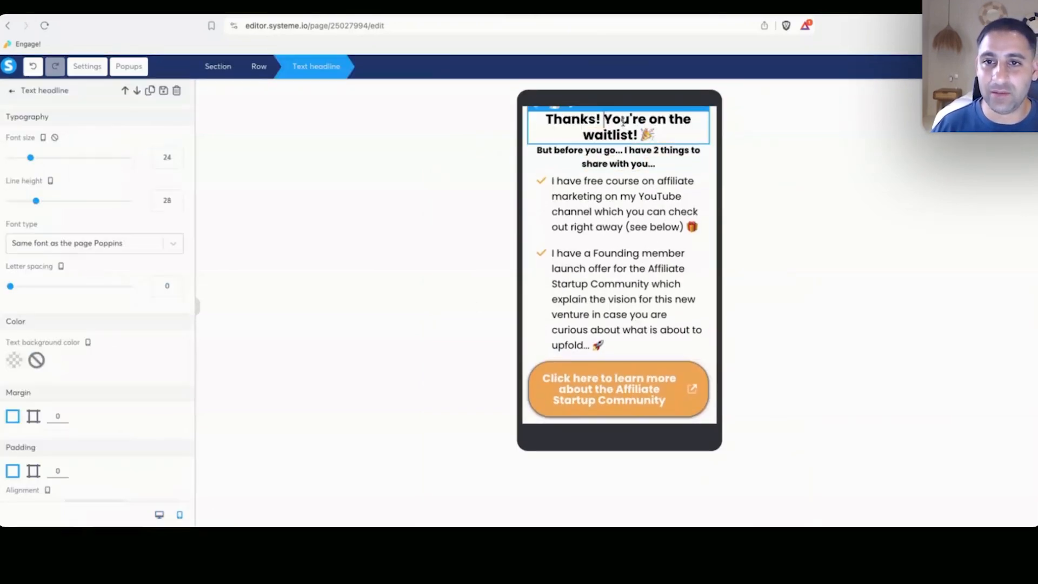
{"action": "left_click", "coordinate": [594, 190]}
{"action": "left_click", "coordinate": [176, 261]}
{"action": "left_click", "coordinate": [175, 262]}
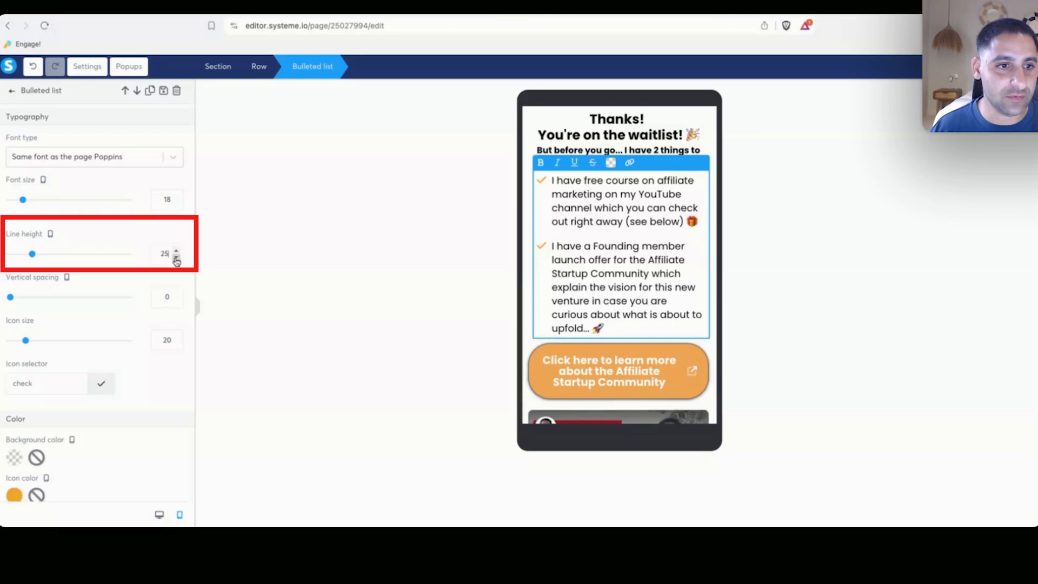
{"action": "left_click", "coordinate": [176, 262]}
{"action": "left_click", "coordinate": [176, 262]}
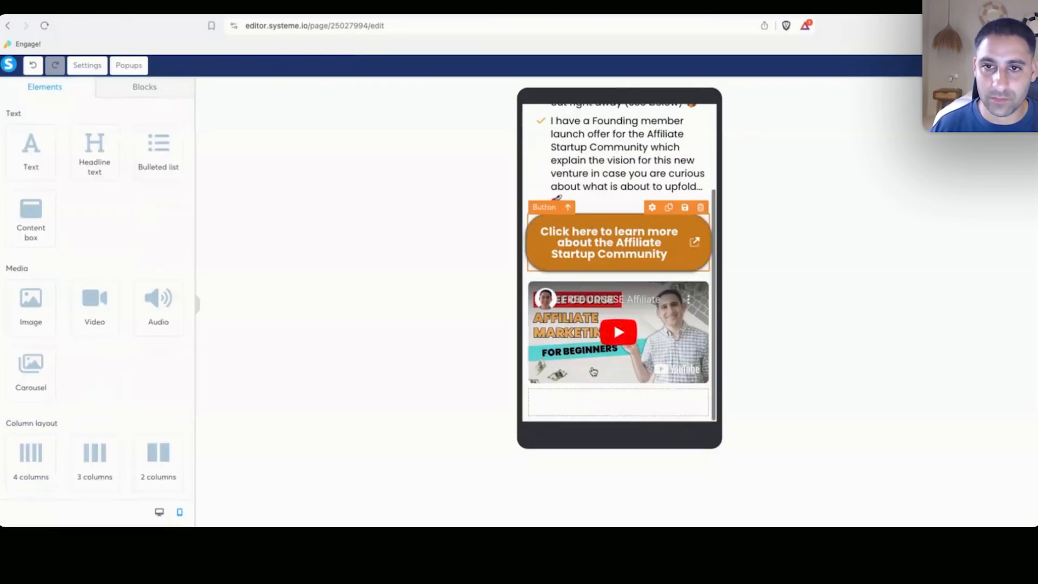
{"action": "scroll", "coordinate": [591, 236], "scroll_direction": "up", "scroll_amount": 3}
{"action": "left_click", "coordinate": [591, 236]}
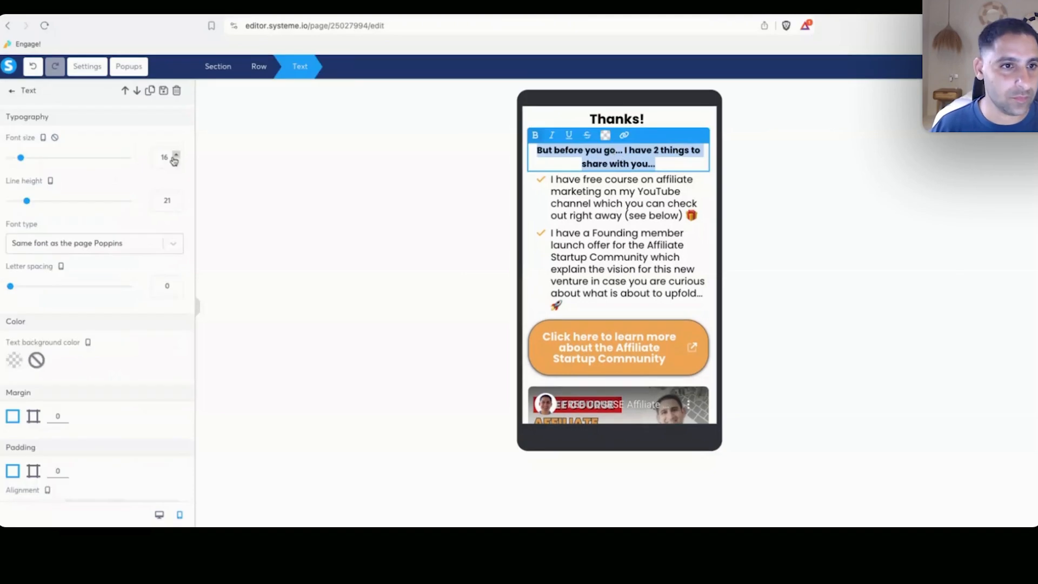
Break the subheading after 'But before you go...' onto a second line, then return to desktop view.
{"action": "left_click", "coordinate": [634, 152]}
{"action": "key", "text": "shift+Return"}
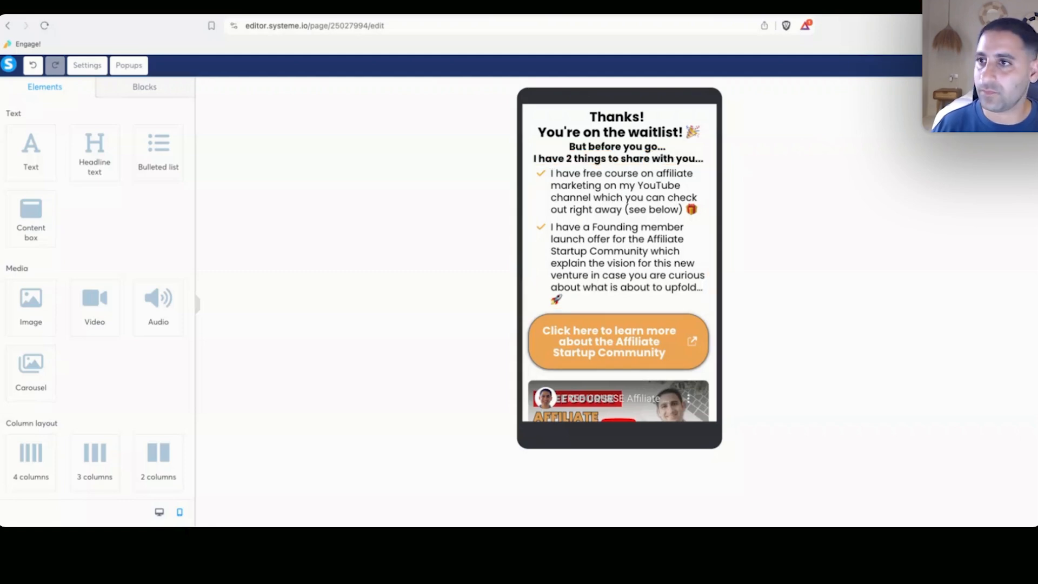
{"action": "left_click", "coordinate": [159, 511]}
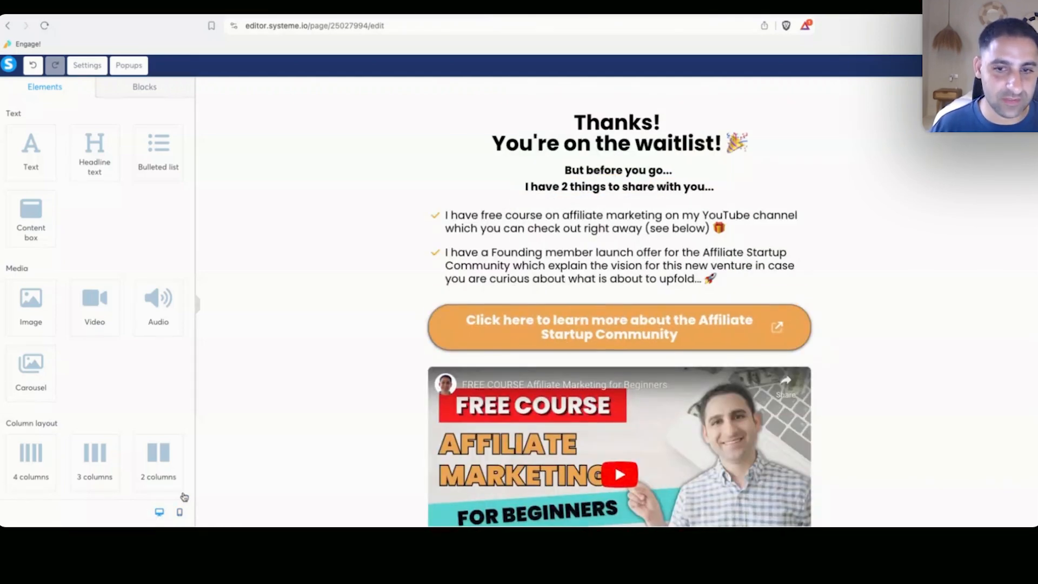
Replace the page's SEO title in the page settings with a new title starting 'Tha'.
{"action": "left_click", "coordinate": [690, 114]}
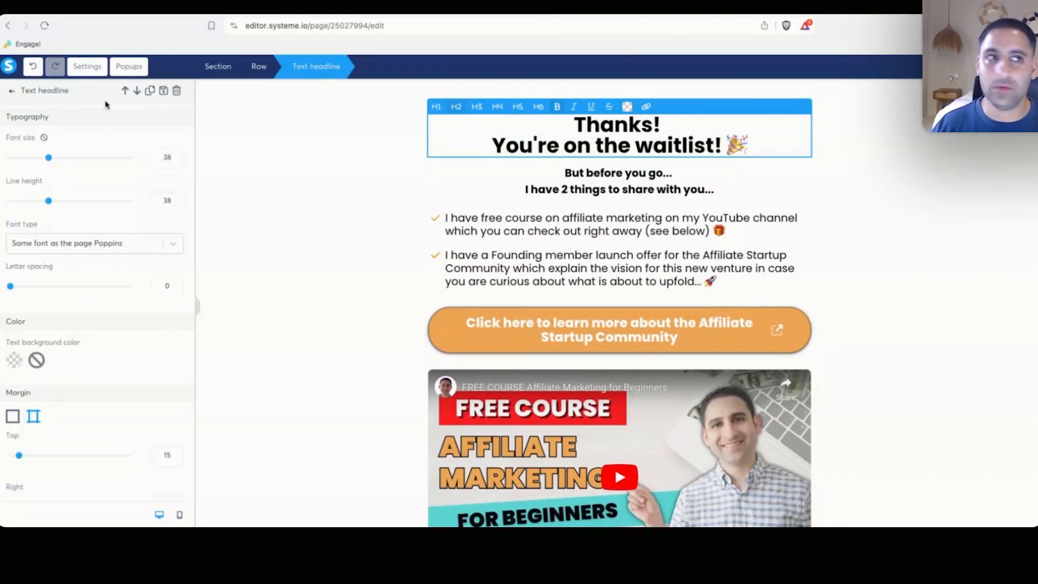
{"action": "left_click", "coordinate": [87, 65]}
{"action": "scroll", "coordinate": [96, 301], "scroll_direction": "down", "scroll_amount": 20}
{"action": "scroll", "coordinate": [60, 201], "scroll_direction": "up", "scroll_amount": 3}
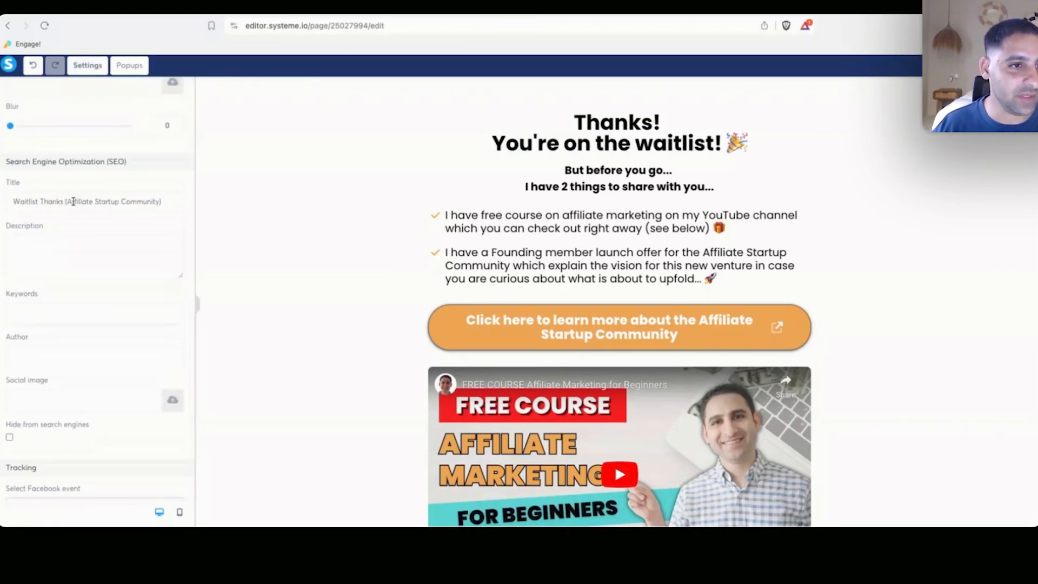
{"action": "triple_click", "coordinate": [73, 201]}
{"action": "type", "text": "Thanks!"}
Hide the thank-you page from search engines and track visits as a Facebook Lead event.
{"action": "scroll", "coordinate": [111, 236], "scroll_direction": "down", "scroll_amount": 3}
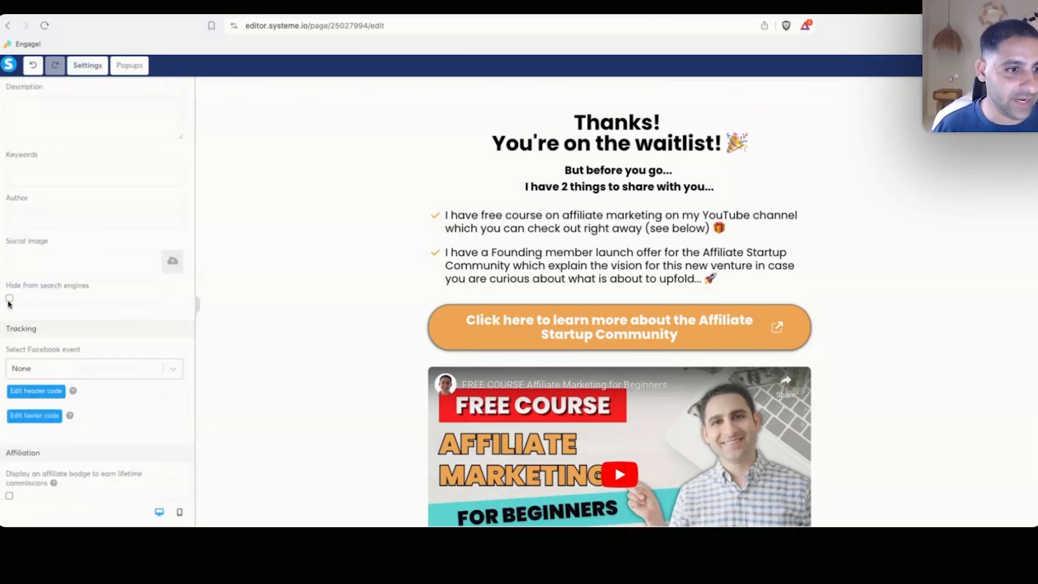
{"action": "left_click", "coordinate": [9, 298]}
{"action": "left_click", "coordinate": [90, 372]}
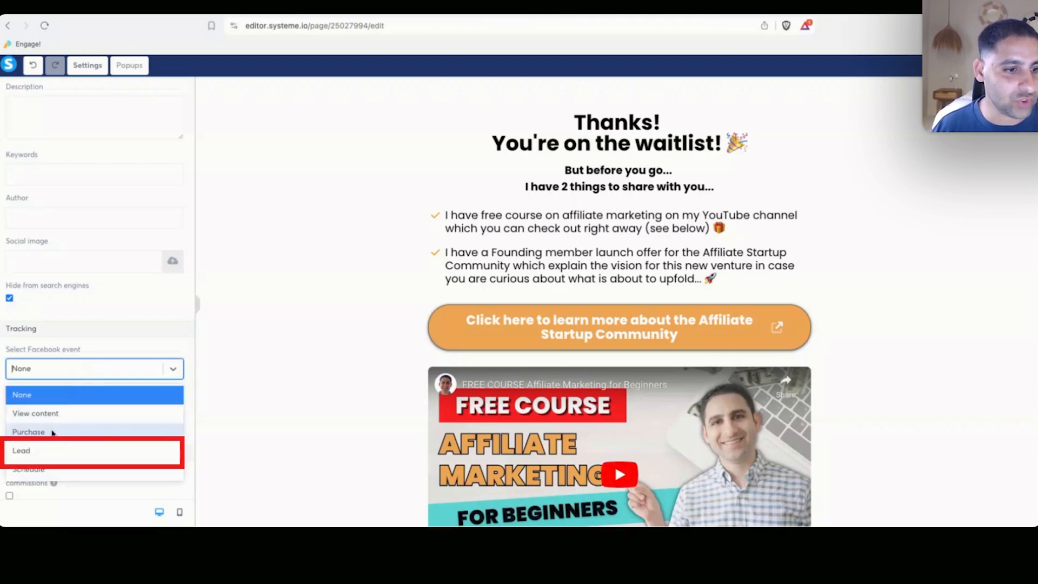
{"action": "left_click", "coordinate": [65, 450]}
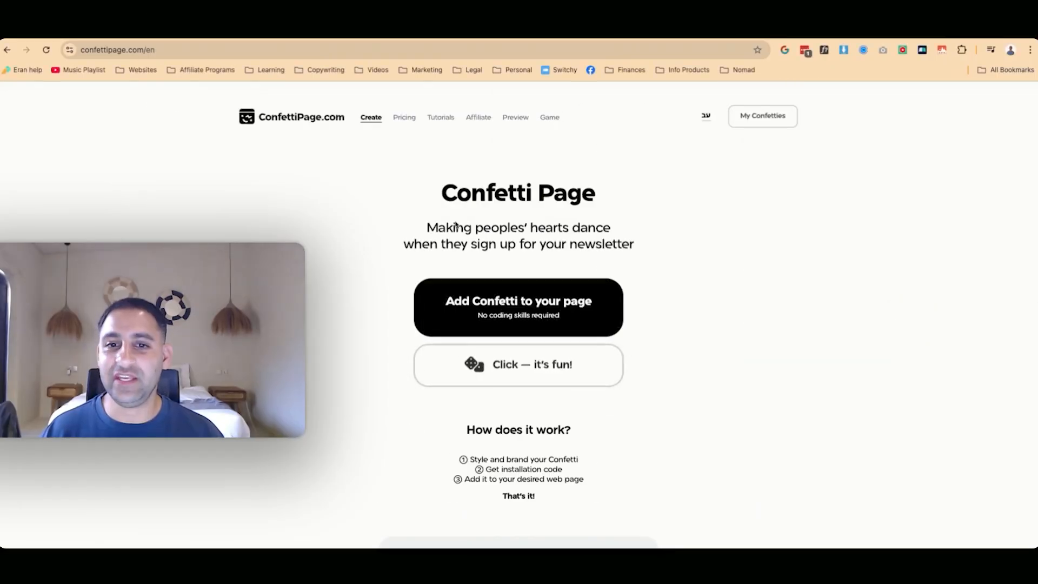
Generate confetti for affiliatestartupcommunity.com (URL without trailing slash) and copy the installation code.
{"action": "left_click", "coordinate": [514, 311]}
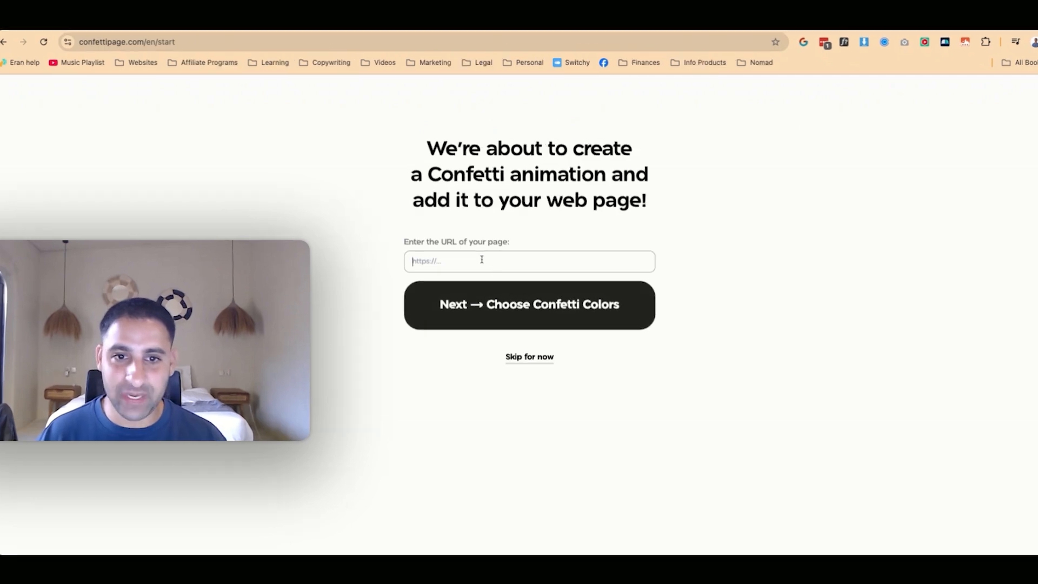
{"action": "left_click", "coordinate": [471, 262]}
{"action": "type", "text": "https://www.affiliatestartupcommunity.com/"}
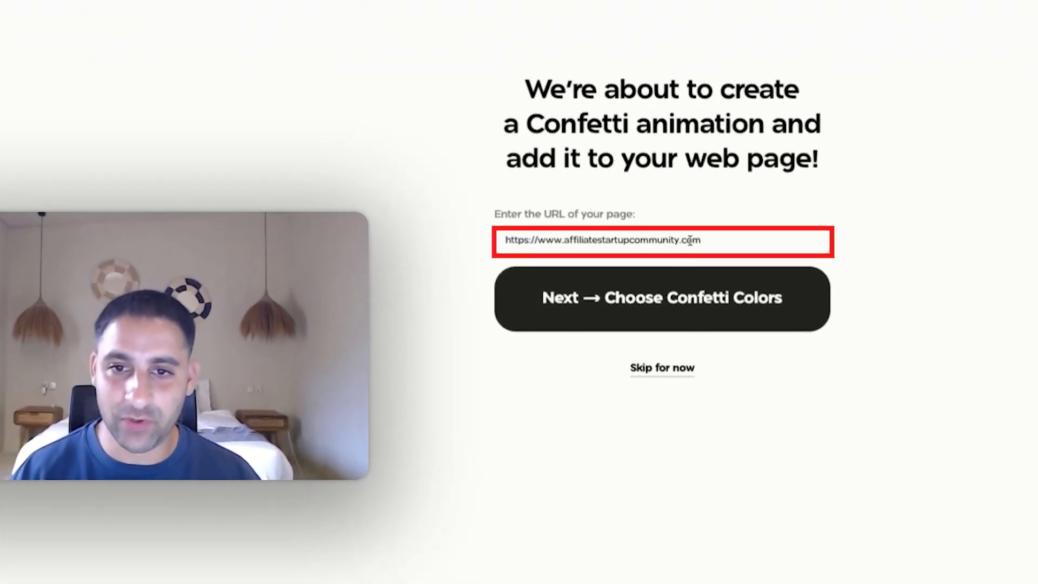
{"action": "key", "text": "BackSpace"}
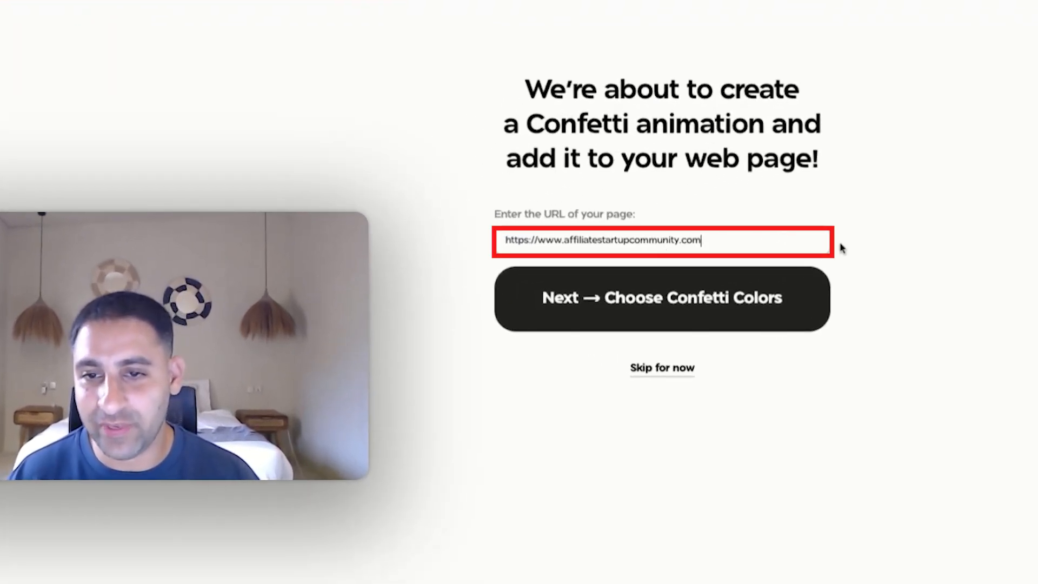
{"action": "left_click", "coordinate": [692, 299]}
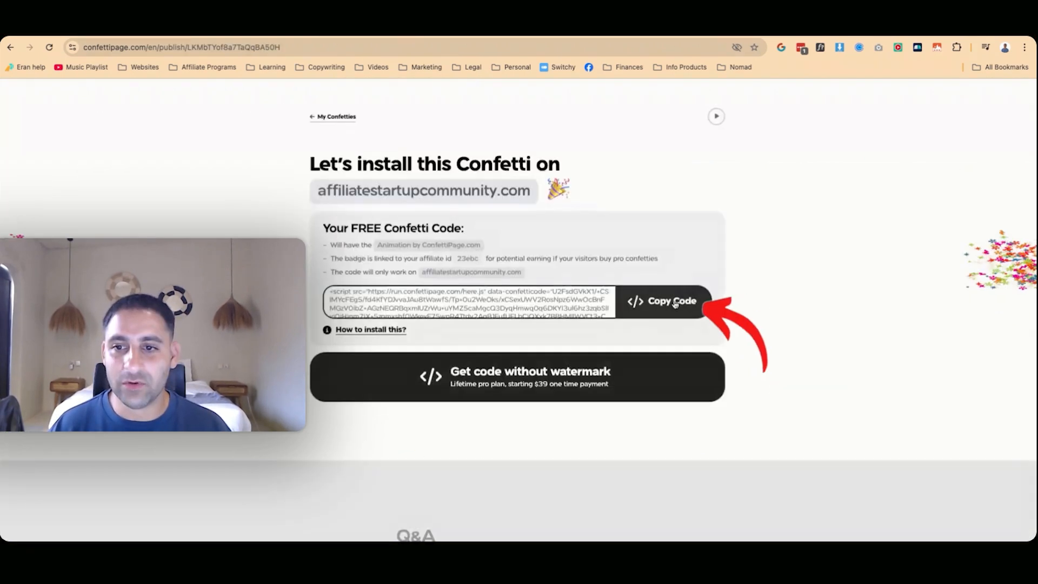
{"action": "left_click", "coordinate": [665, 301]}
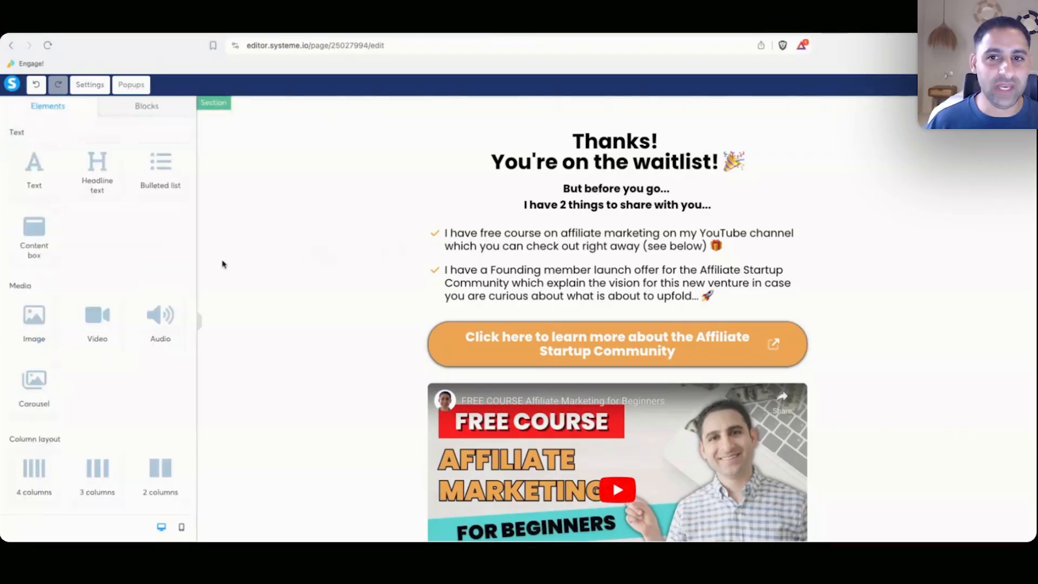
Drag a Raw HTML element from the Other section to the top of the page, above the 'Thanks!' headline.
{"action": "scroll", "coordinate": [239, 316], "scroll_direction": "down", "scroll_amount": 3}
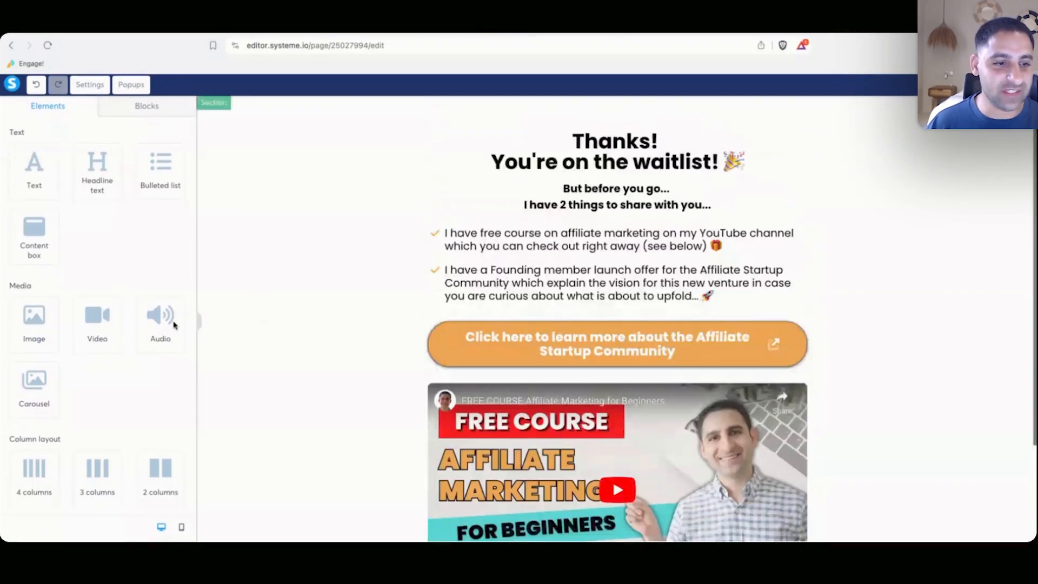
{"action": "scroll", "coordinate": [128, 325], "scroll_direction": "down", "scroll_amount": 10}
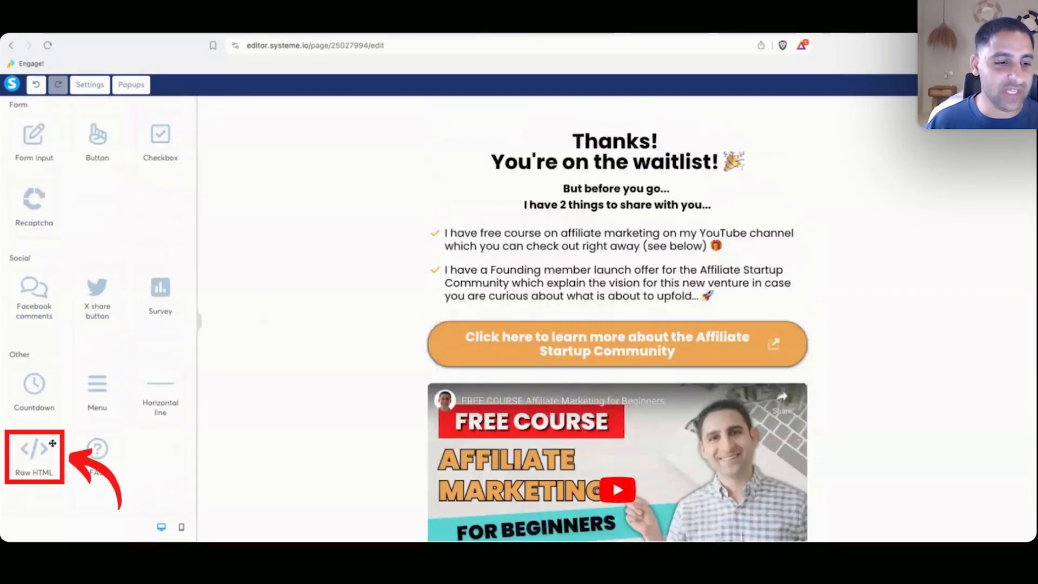
{"action": "left_click_drag", "start_coordinate": [34, 451], "coordinate": [528, 127]}
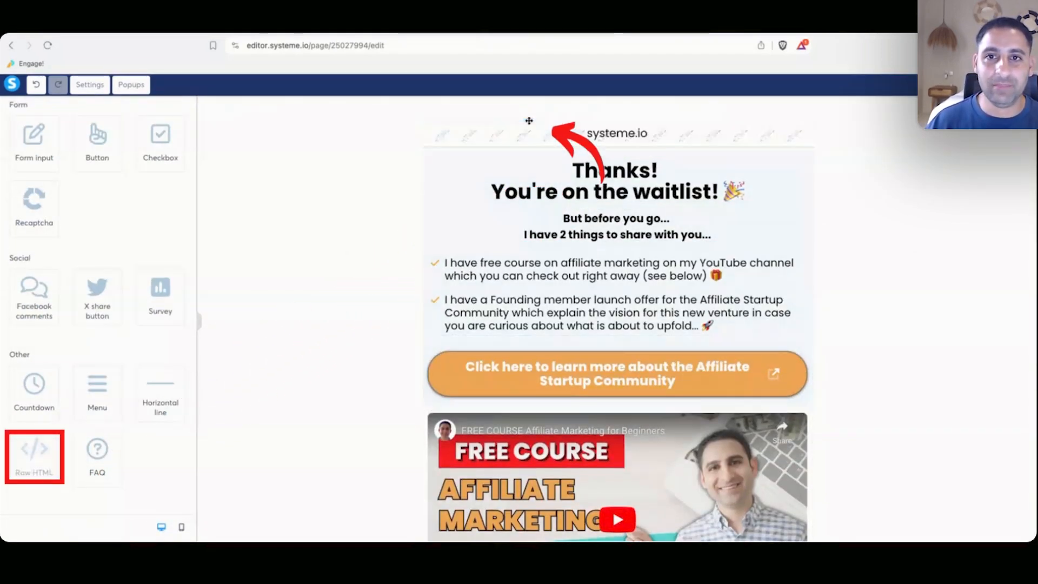
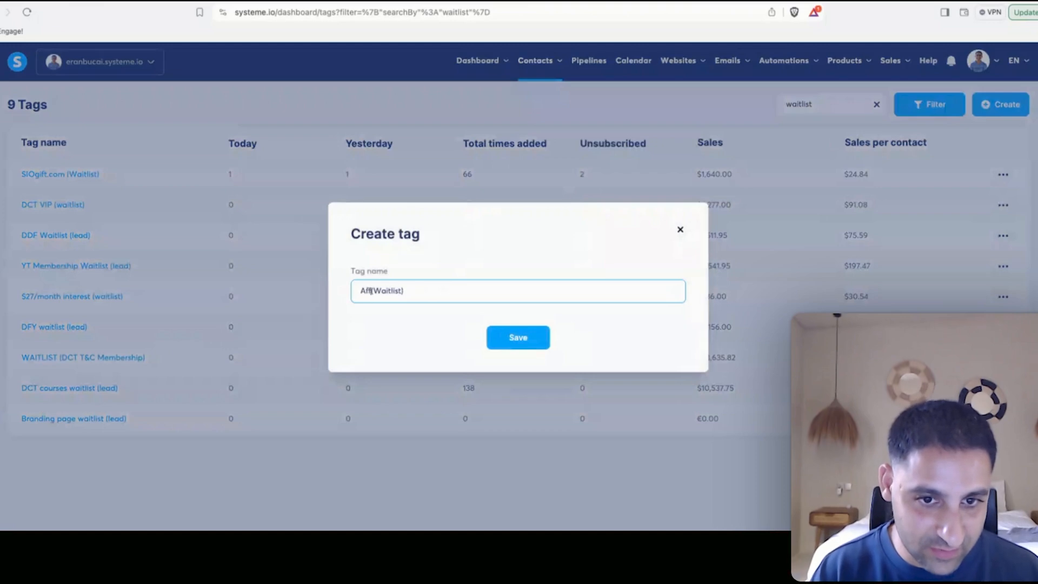
Create the 'Affiliate Startup Community (Waitlist)' tag and start a rule triggered by Funnel step form subscribed.
{"action": "type", "text": "y"}
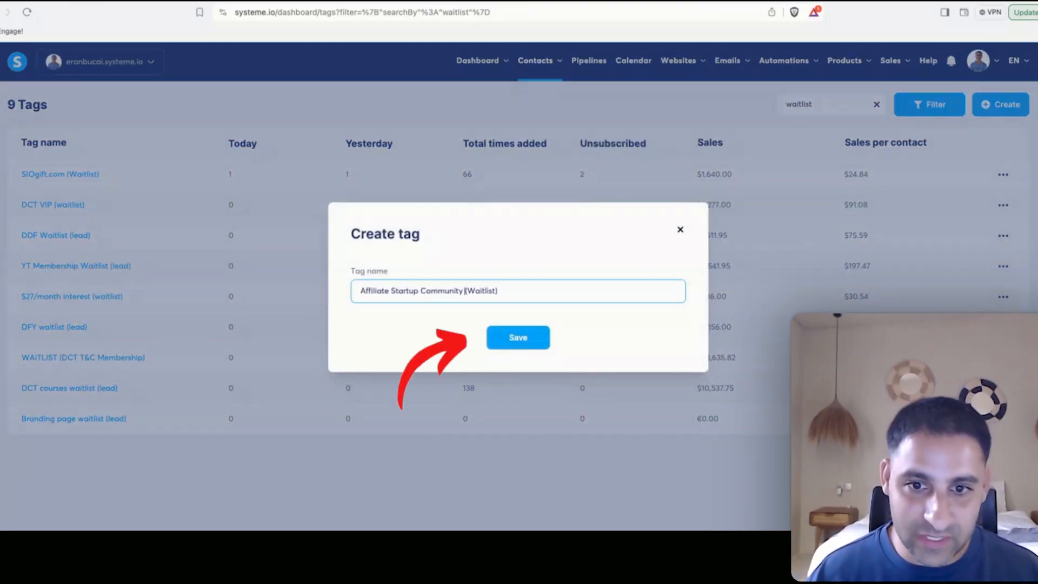
{"action": "left_click", "coordinate": [494, 337]}
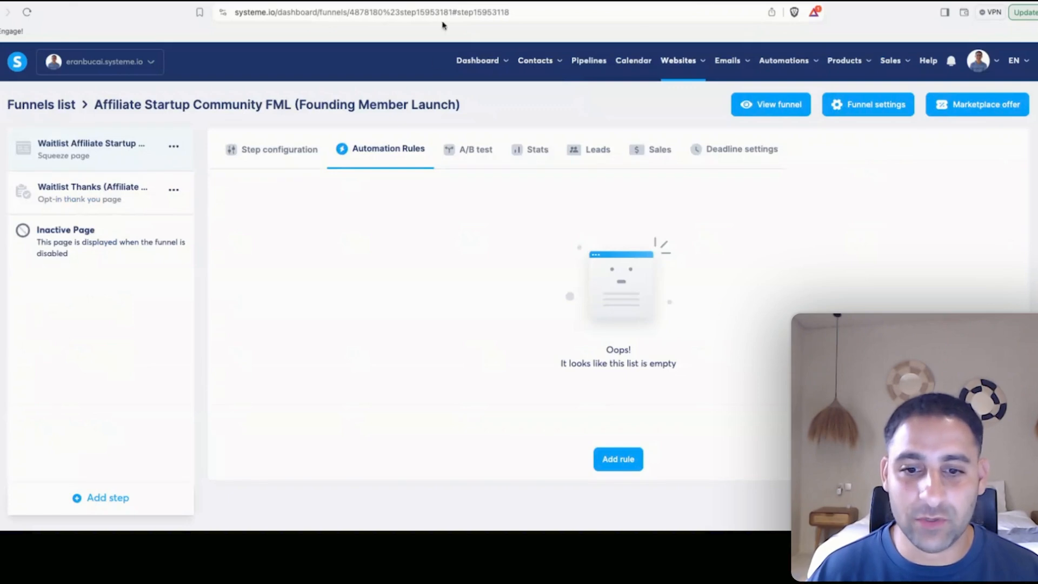
{"action": "left_click", "coordinate": [618, 458]}
{"action": "left_click", "coordinate": [463, 161]}
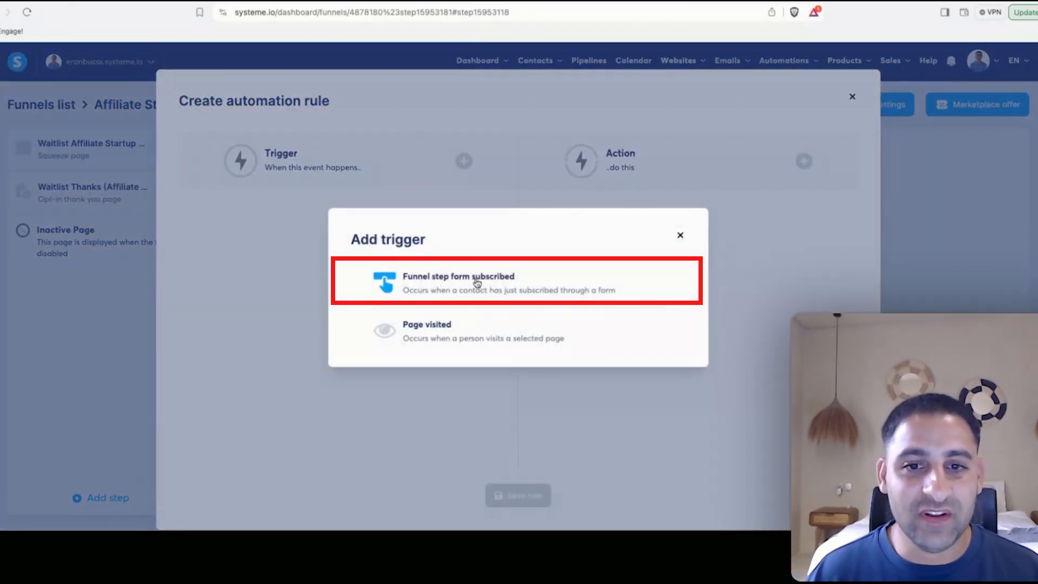
{"action": "left_click", "coordinate": [464, 280]}
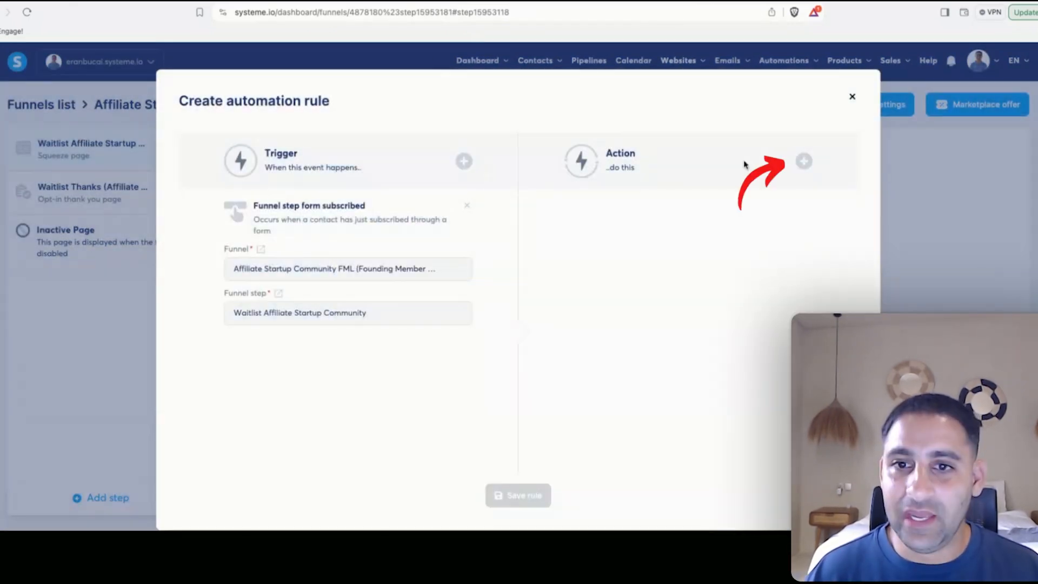
Give the rule an Add a tag action using the Affiliate Startup Community (Waitlist) tag and save it.
{"action": "left_click", "coordinate": [802, 162]}
{"action": "left_click", "coordinate": [384, 240]}
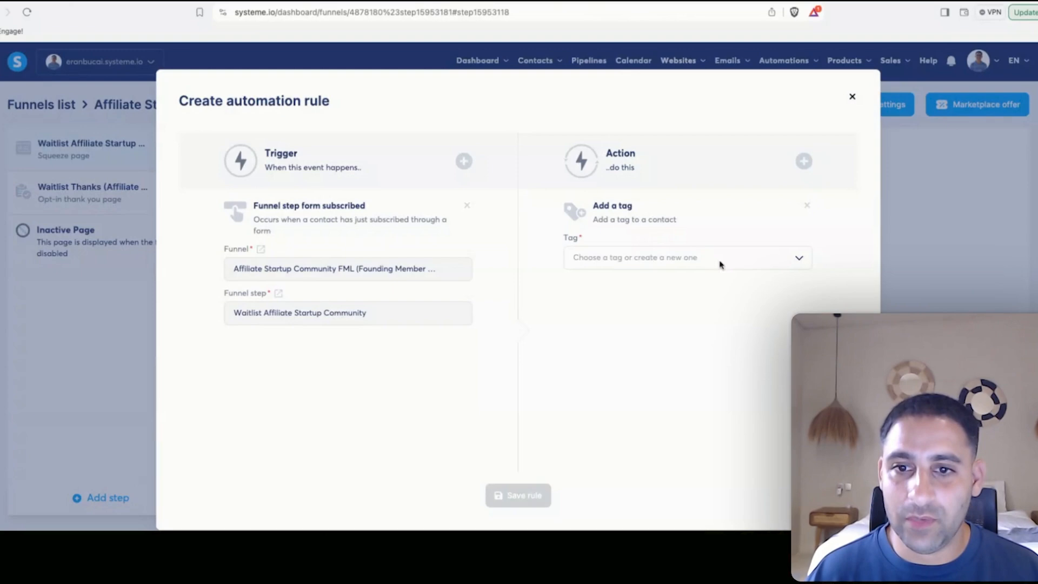
{"action": "left_click", "coordinate": [748, 265]}
{"action": "scroll", "coordinate": [707, 327], "scroll_direction": "down", "scroll_amount": 10}
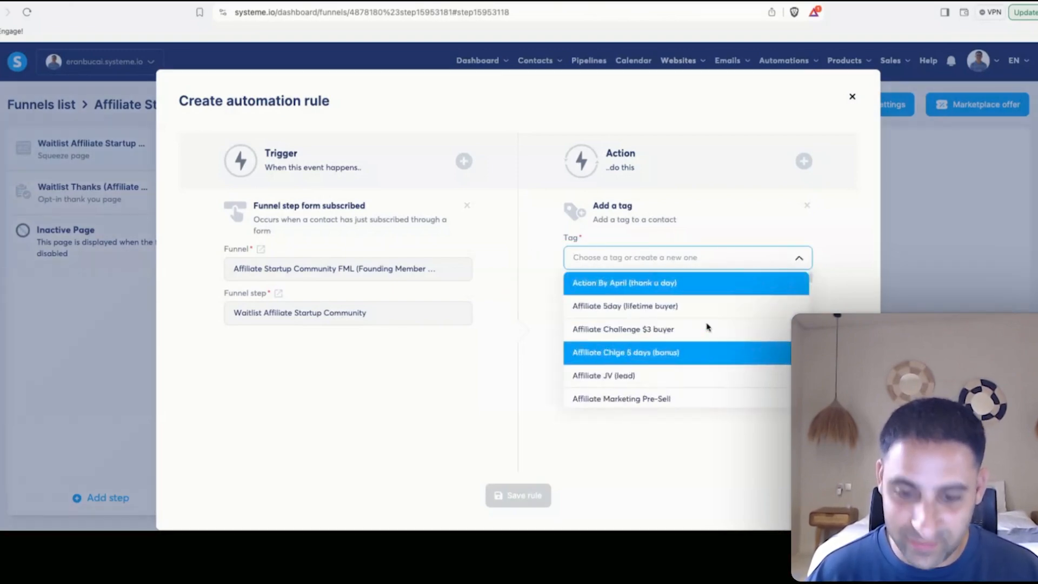
{"action": "type", "text": "waitlist"}
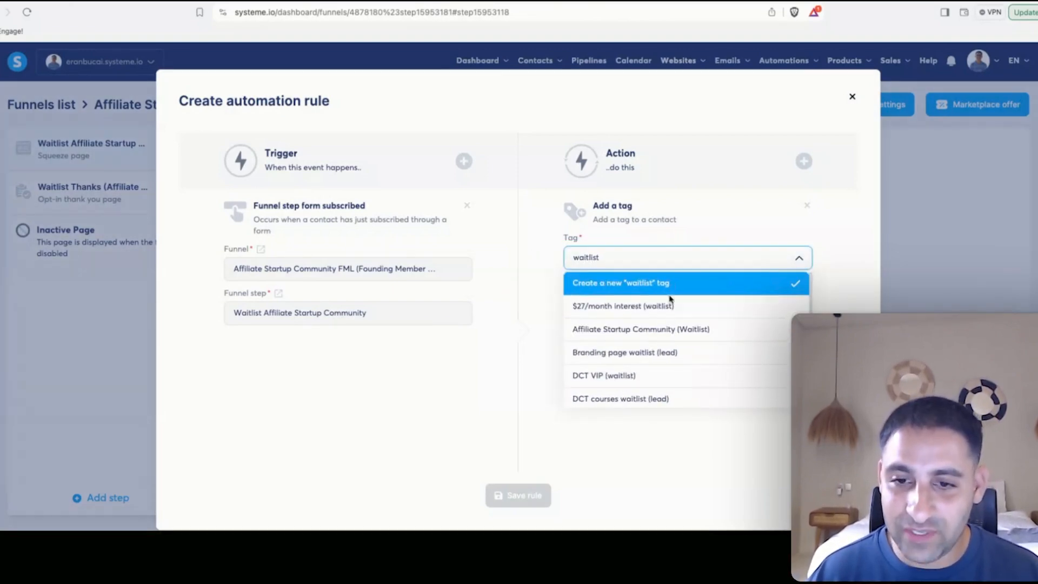
{"action": "left_click", "coordinate": [722, 334]}
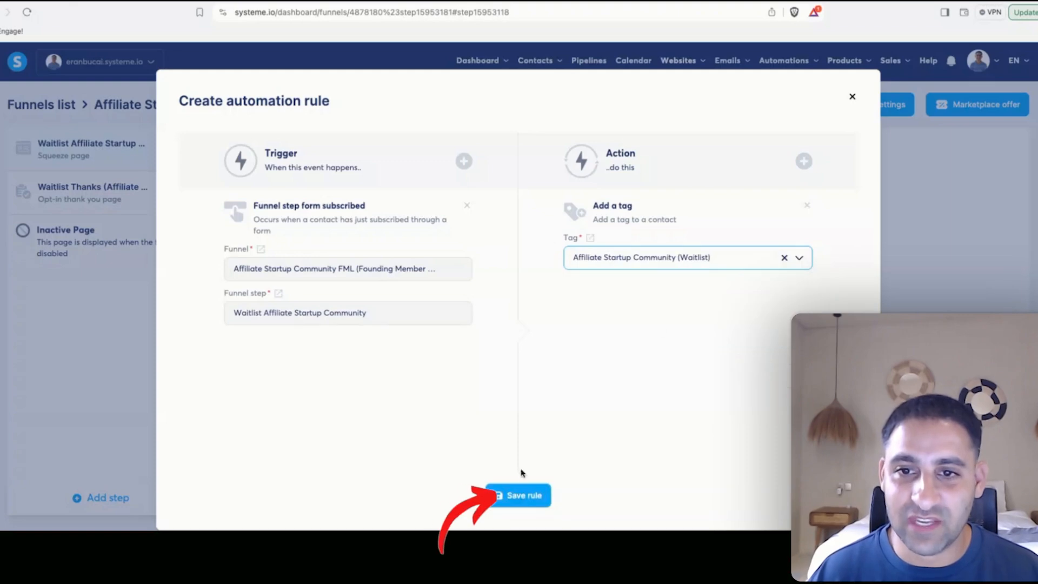
{"action": "left_click", "coordinate": [519, 494]}
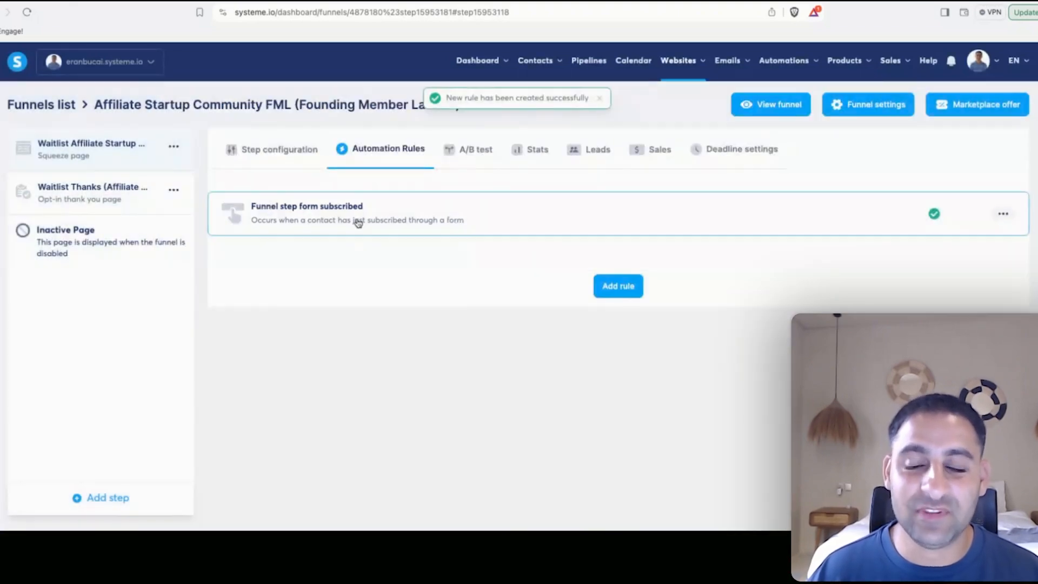
Add a Send email action to the saved signup rule and create a new email message for it.
{"action": "left_click", "coordinate": [537, 213]}
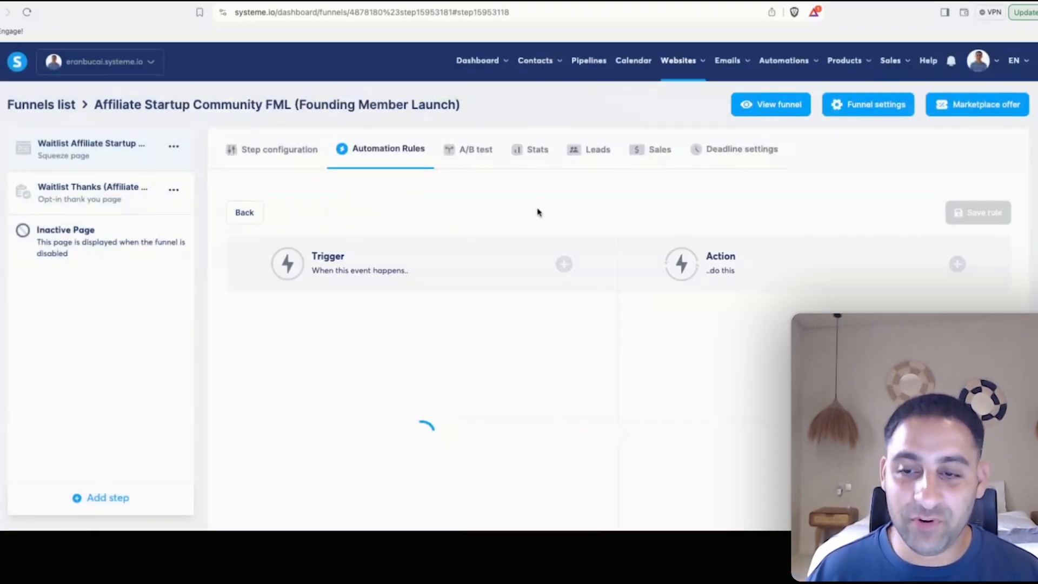
{"action": "left_click", "coordinate": [957, 264]}
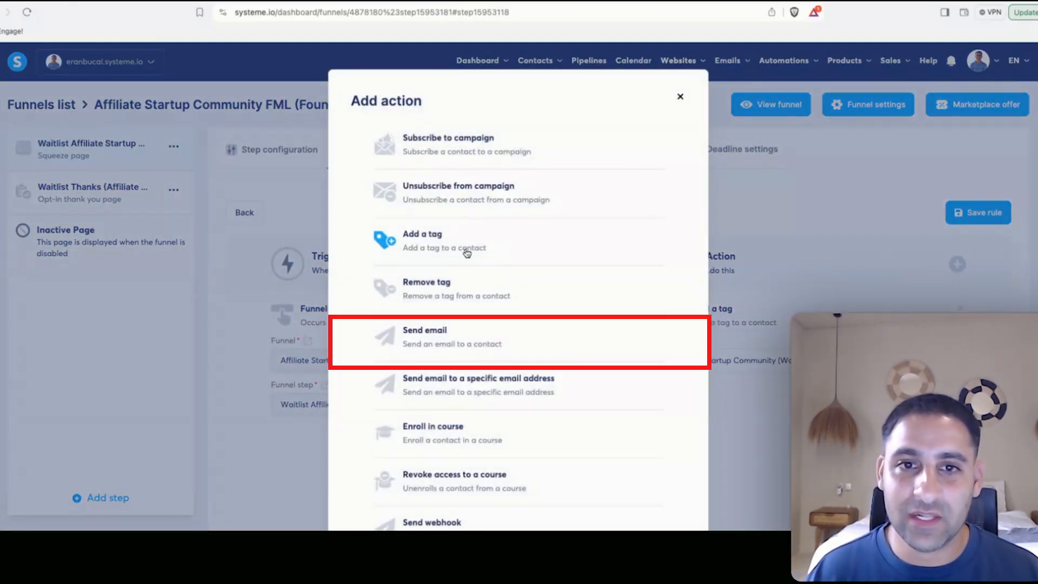
{"action": "left_click", "coordinate": [448, 332]}
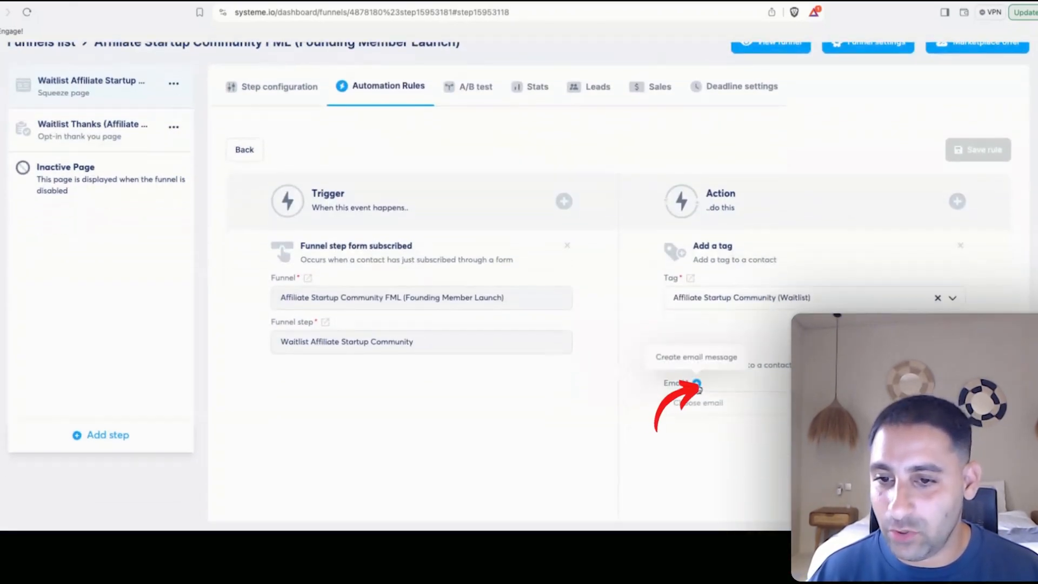
{"action": "left_click", "coordinate": [697, 384]}
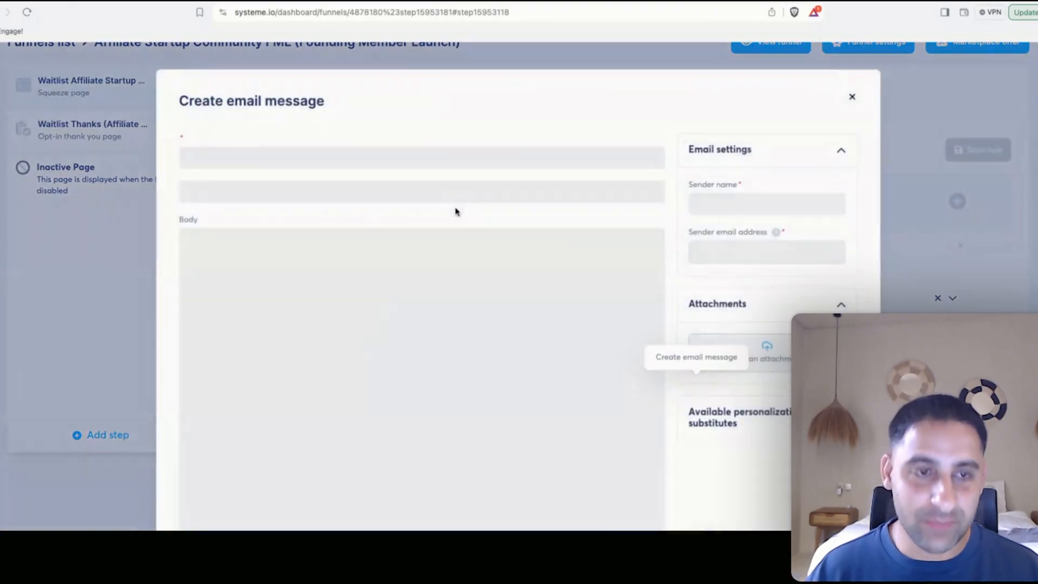
Set the email subject to '[ASC] Affiliate Startup Community (Waitlist)' with a party emoji.
{"action": "left_click", "coordinate": [410, 157]}
{"action": "type", "text": "Affiliate St"}
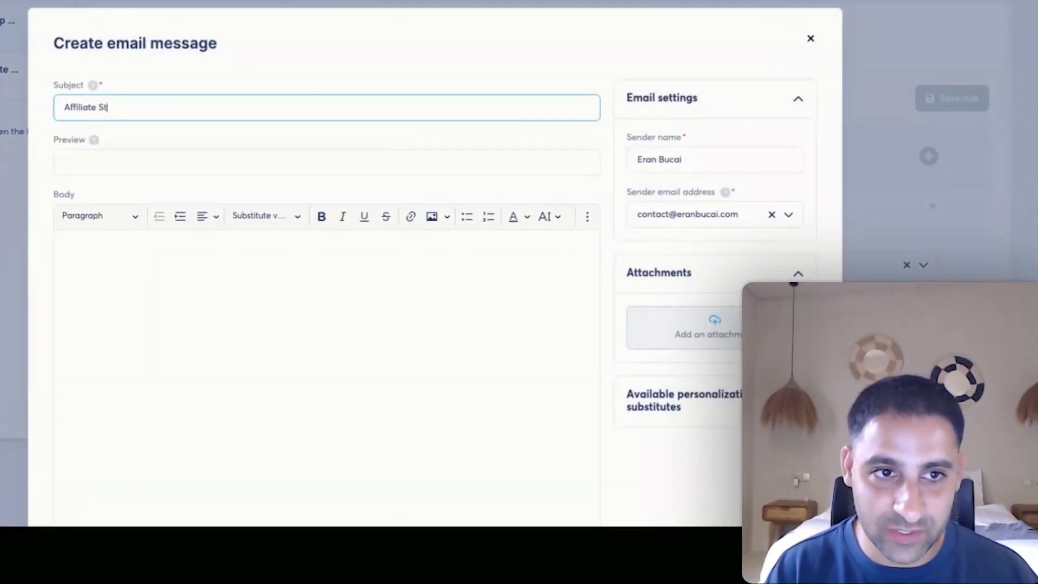
{"action": "type", "text": "artup Community ("}
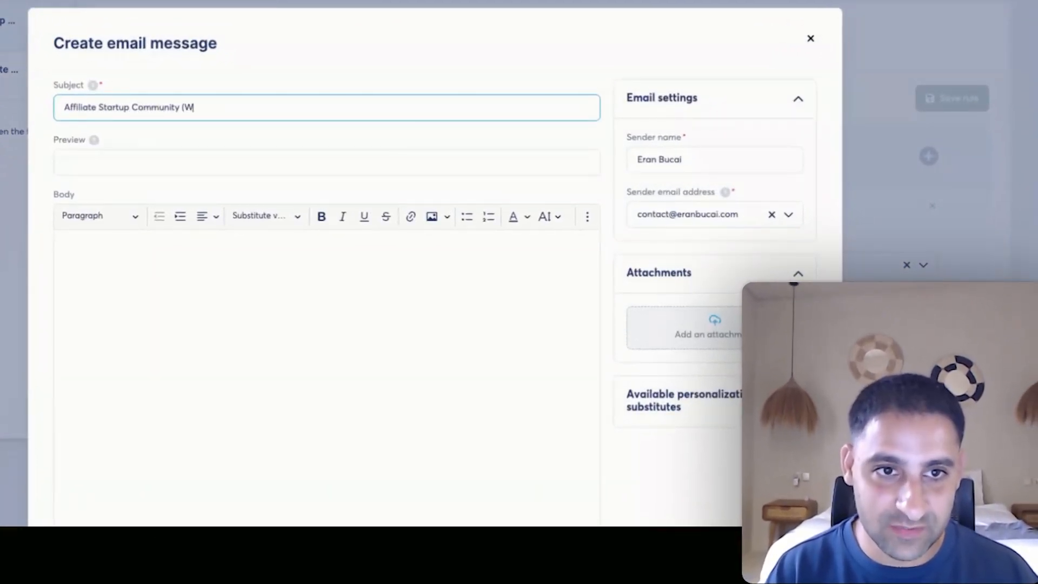
{"action": "type", "text": "Waitlist)"}
{"action": "type", "text": "🎉"}
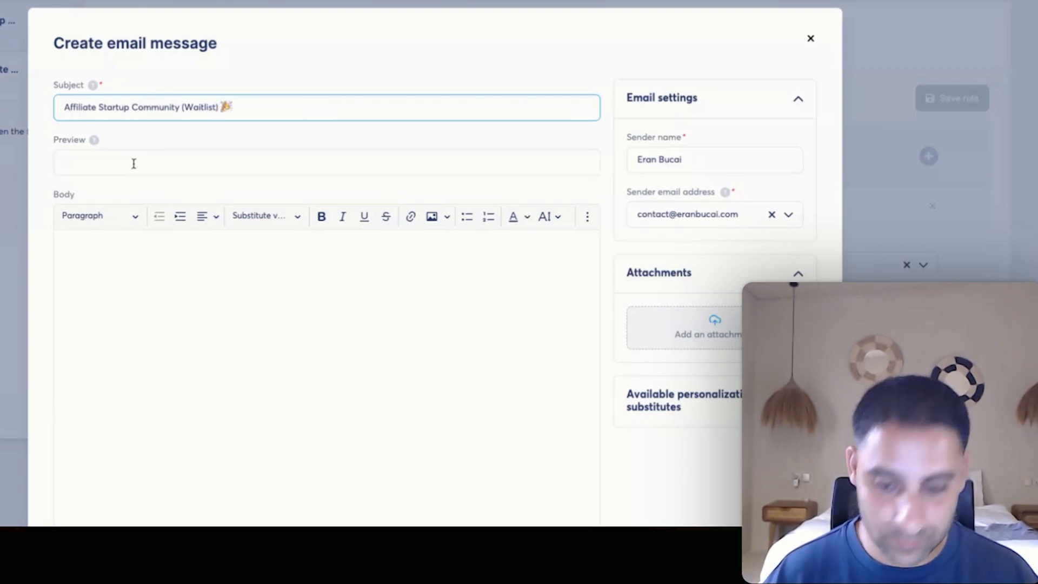
{"action": "key", "text": "Home"}
{"action": "type", "text": "[ASC]"}
{"action": "left_click", "coordinate": [118, 276]}
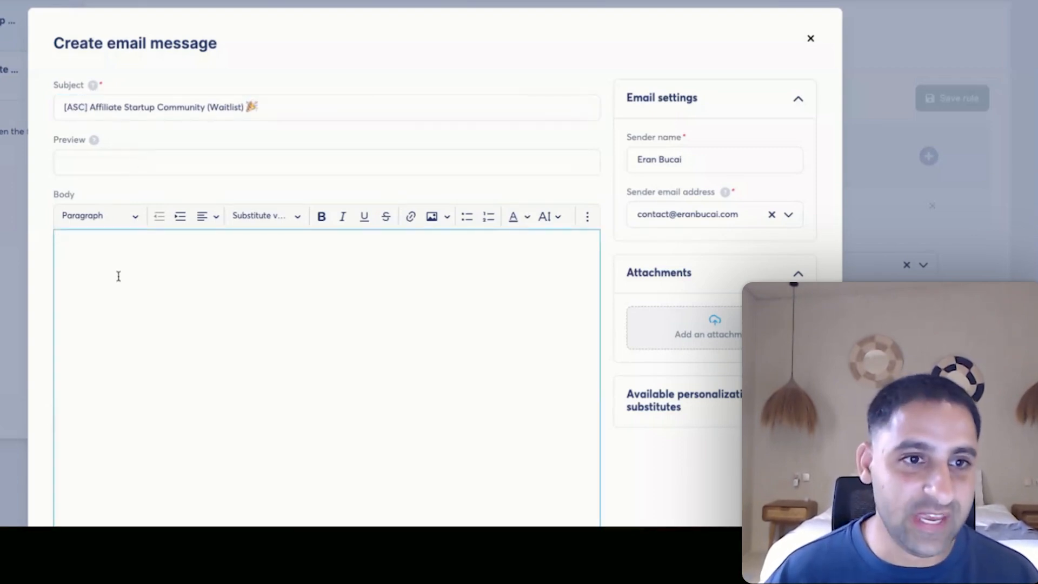
{"action": "left_click_drag", "start_coordinate": [84, 107], "coordinate": [64, 107]}
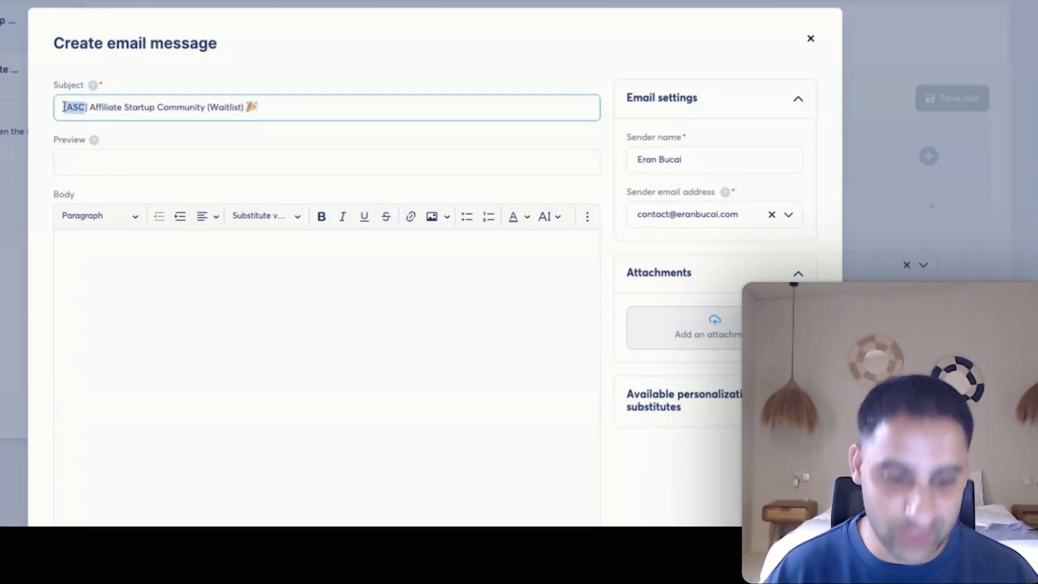
Write the greeting thanking {first_name} for joining and explain the [ASC] subject-line label.
{"action": "left_click", "coordinate": [157, 280]}
{"action": "type", "text": "Hey there {first_name} "}
{"action": "type", "text": "T"}
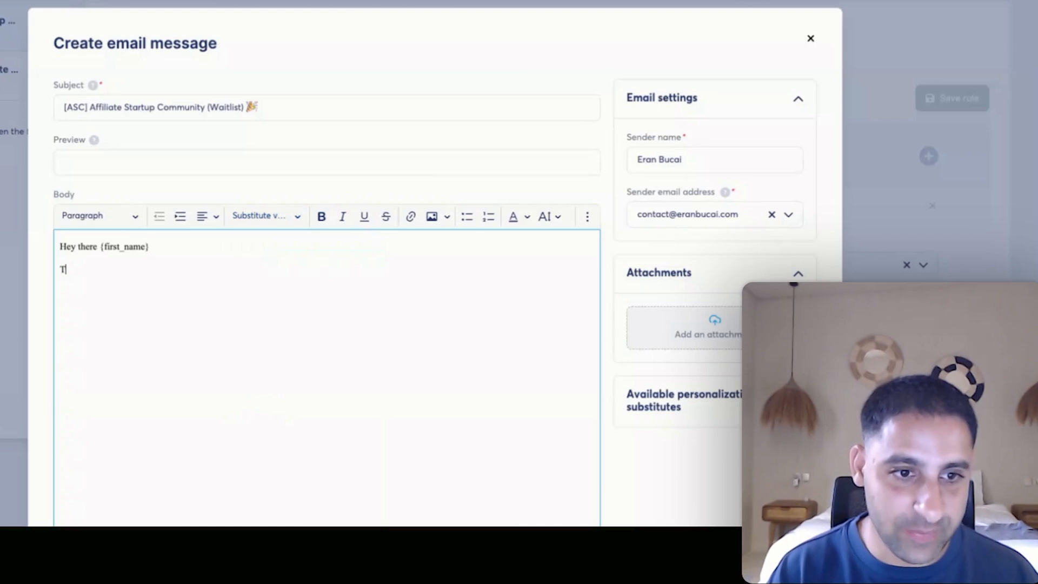
{"action": "type", "text": "hanks so much for joining"}
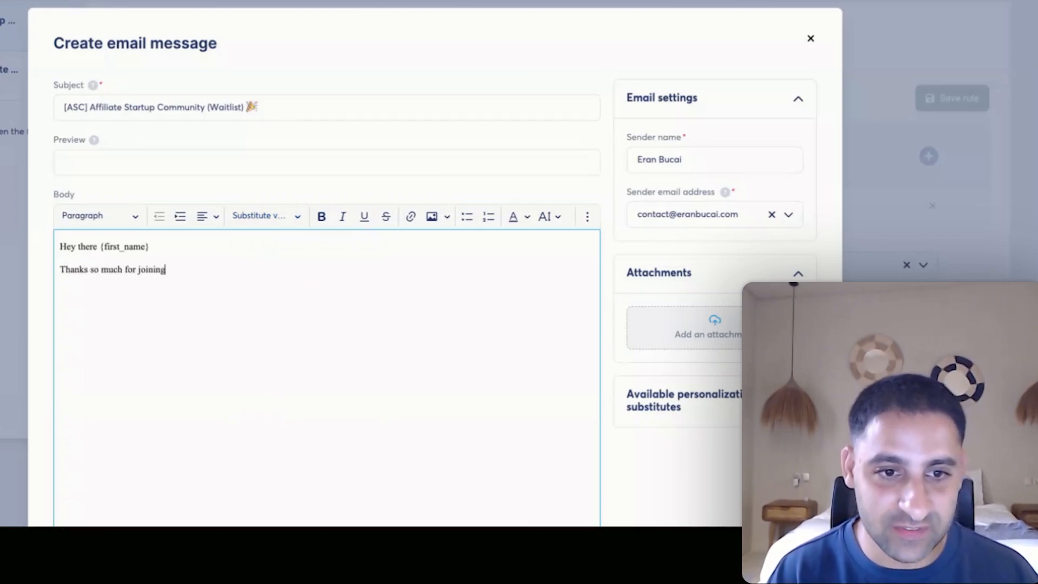
{"action": "type", "text": " the waitlist of th"}
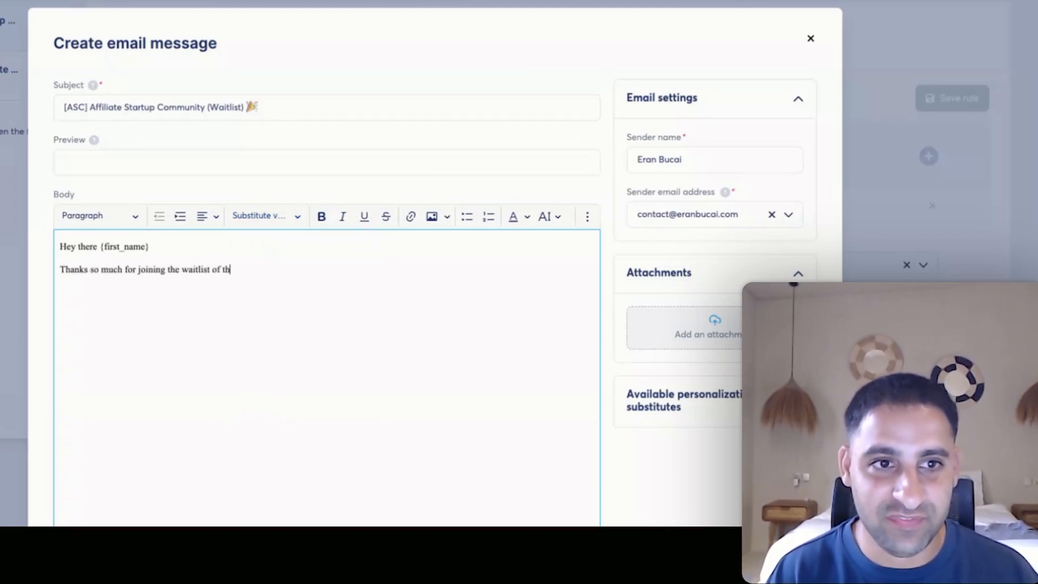
{"action": "type", "text": "e Affiliate Startup Com"}
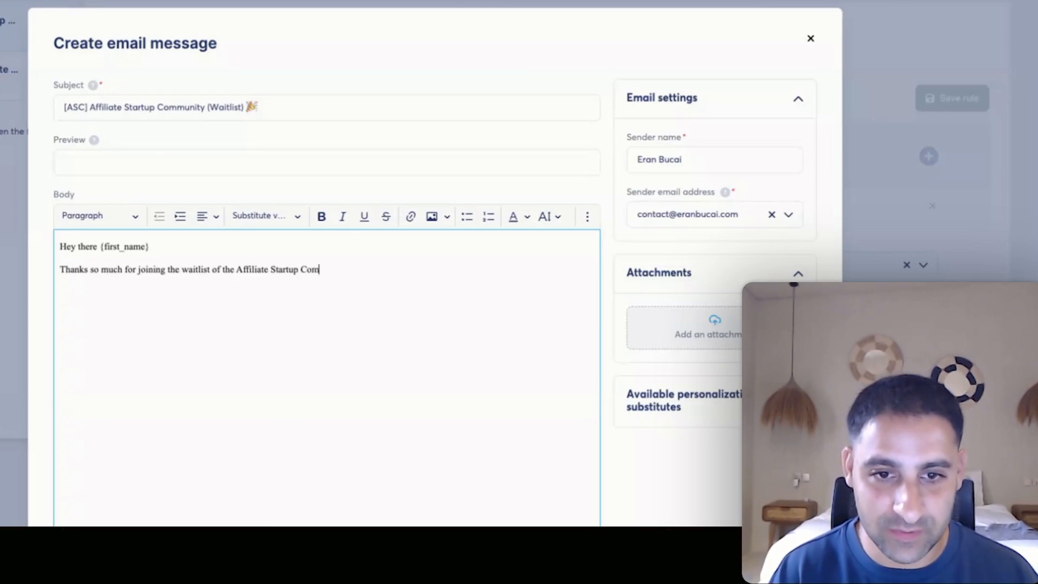
{"action": "type", "text": "munity (or ASC "}
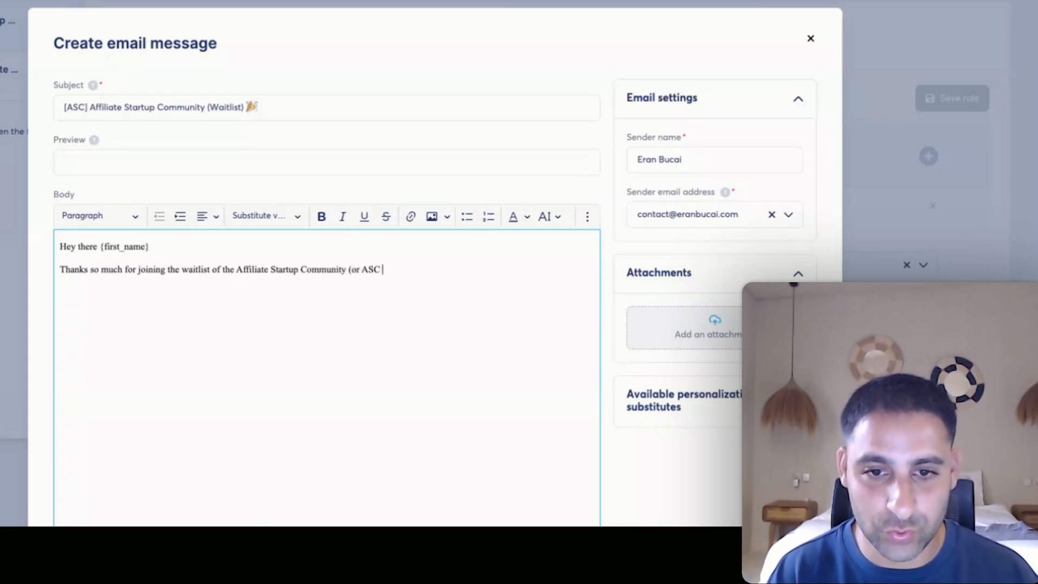
{"action": "type", "text": "for short)."}
{"action": "key", "text": "Return"}
{"action": "type", "text": "I like to lable"}
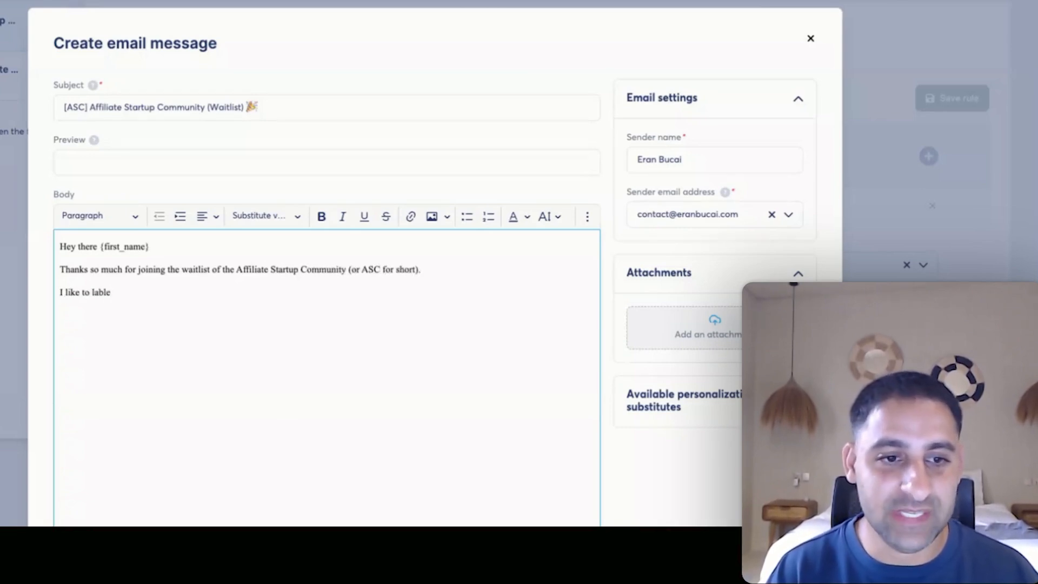
{"action": "key", "text": "BackSpace"}
{"action": "key", "text": "BackSpace"}
{"action": "type", "text": "el my emails subject line"}
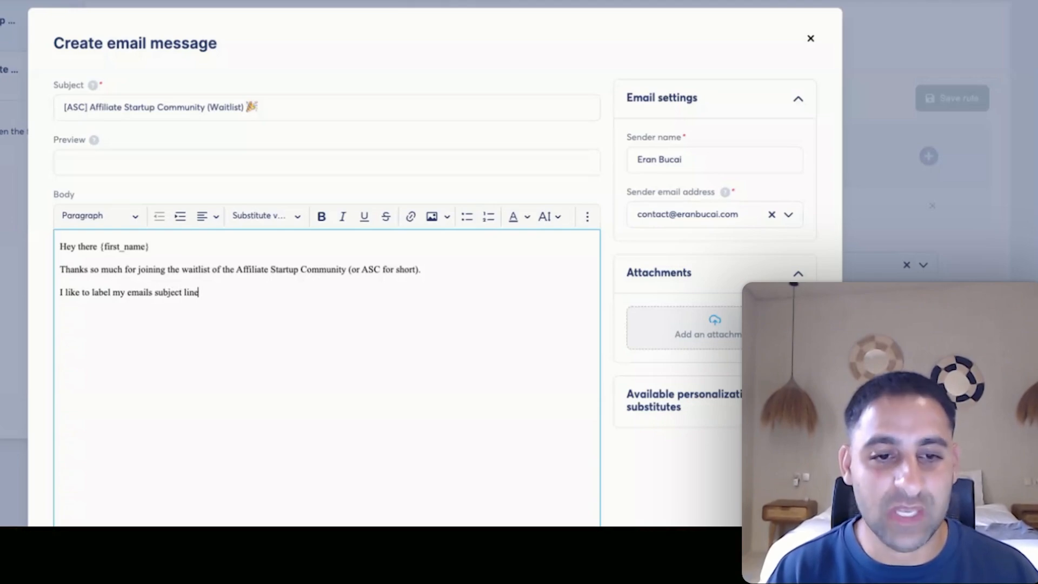
{"action": "type", "text": " so people know the topic"}
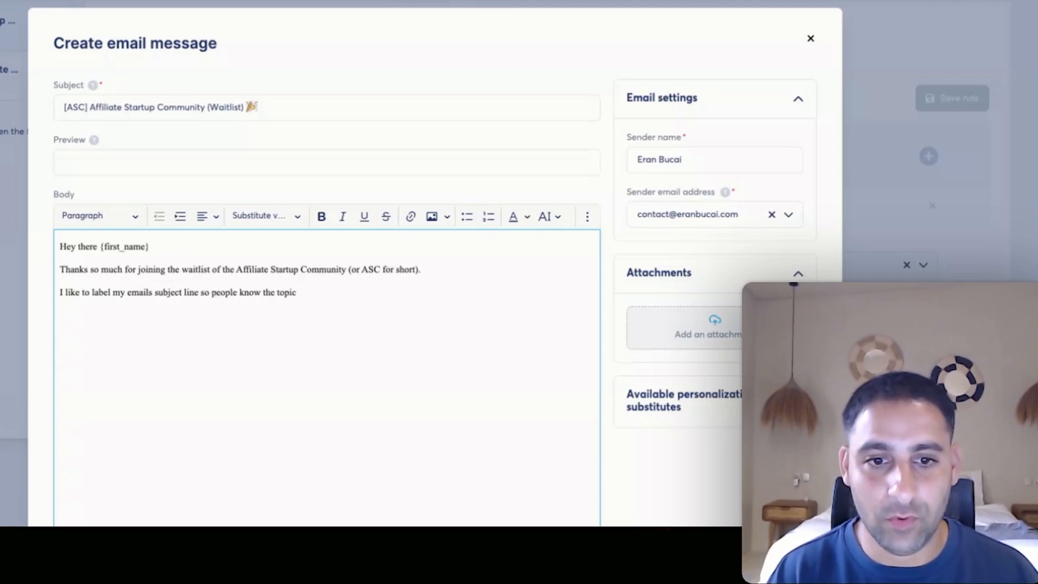
{"action": "type", "text": " or purpose of the email right away."}
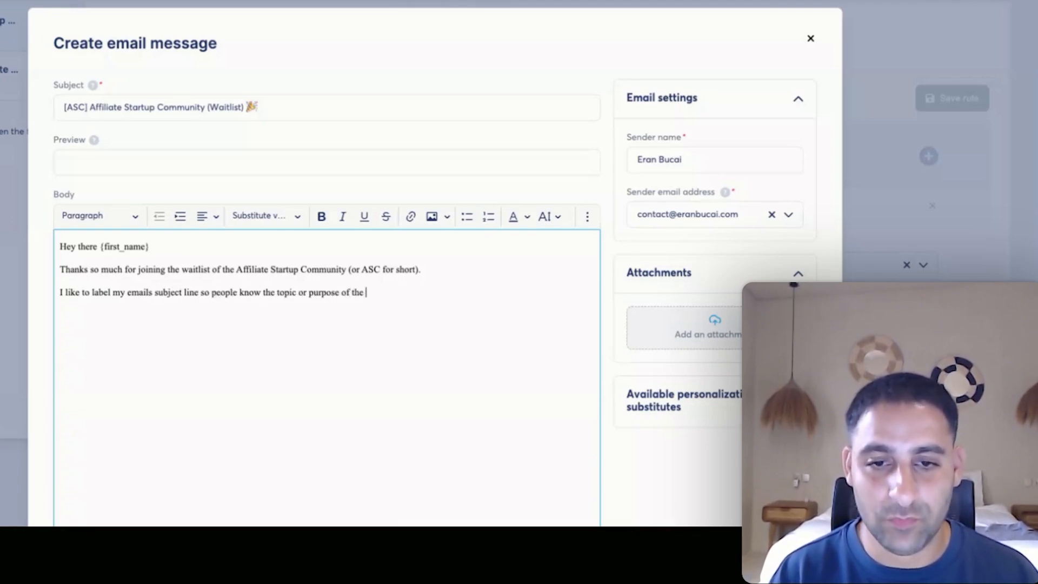
{"action": "key", "text": "Return"}
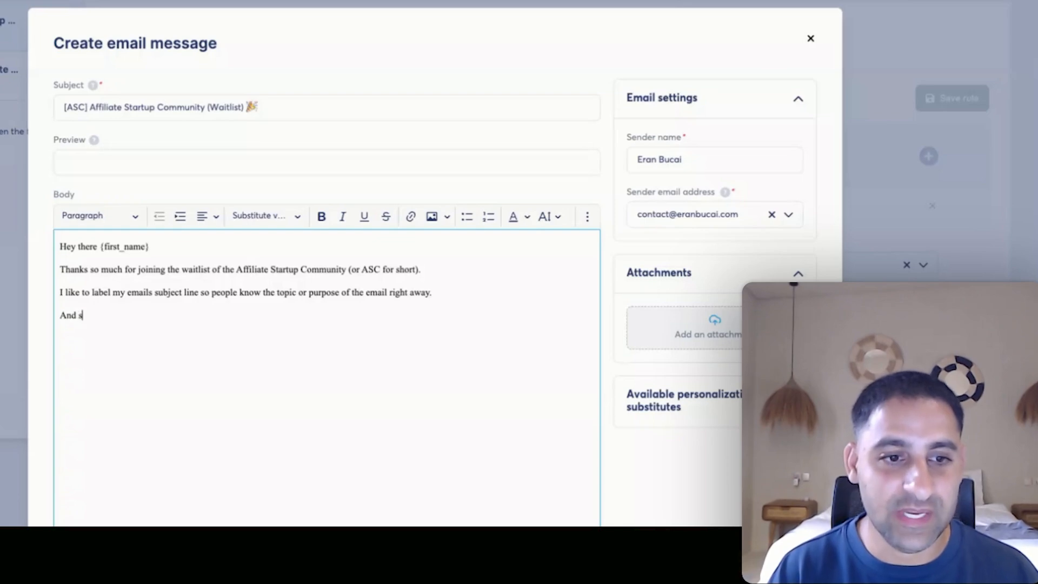
{"action": "type", "text": "And so, any emails relati"}
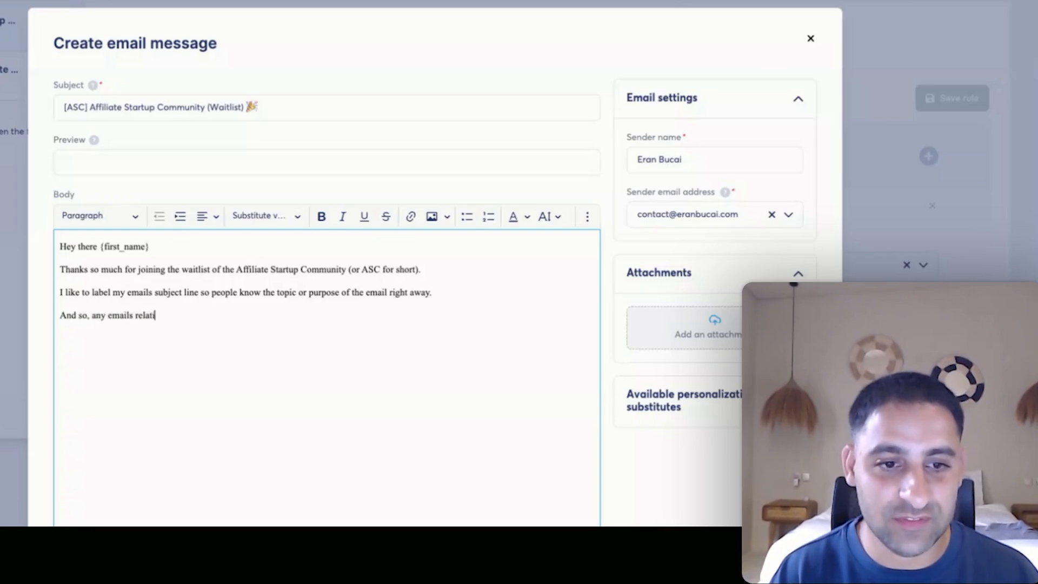
{"action": "type", "text": "ng to this community a"}
{"action": "type", "text": " are going to be"}
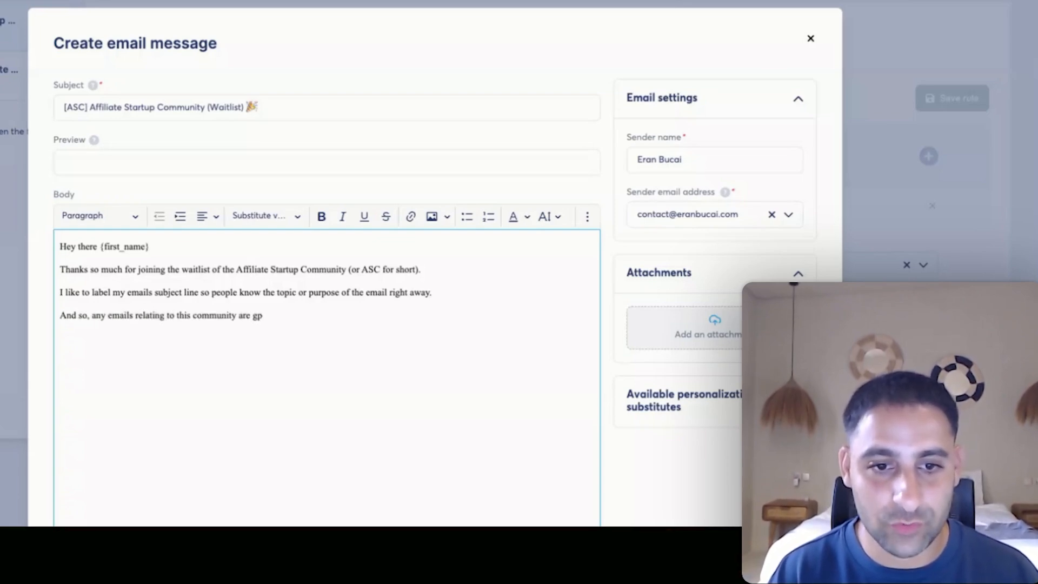
{"action": "type", "text": " marked with ["}
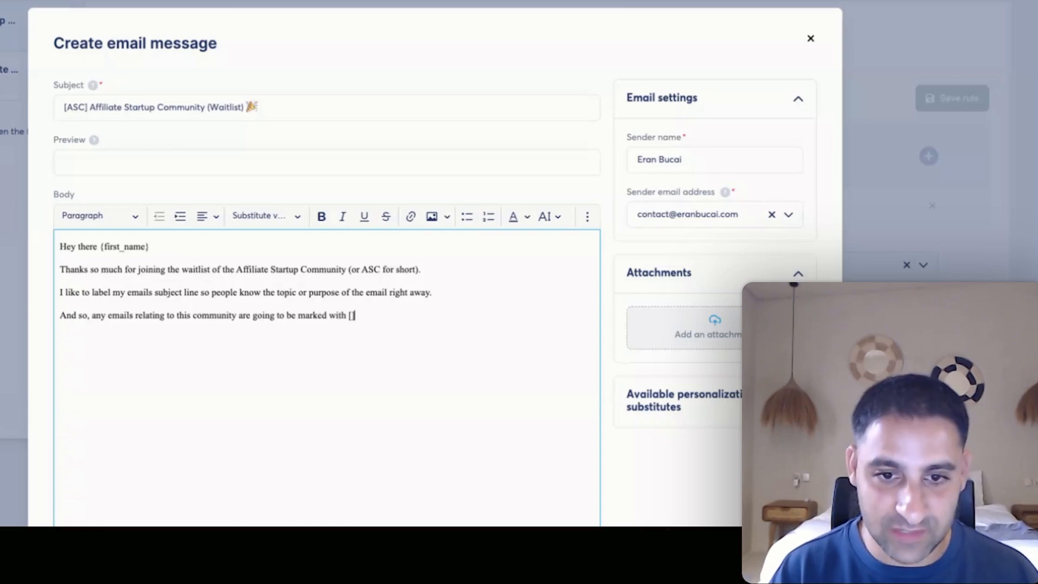
{"action": "type", "text": "ASC] on the subject line."}
{"action": "key", "text": "Return"}
Add the two numbered resources with their 'Click here' lines, the reply request and closing line.
{"action": "type", "text": "Appreciate your inter"}
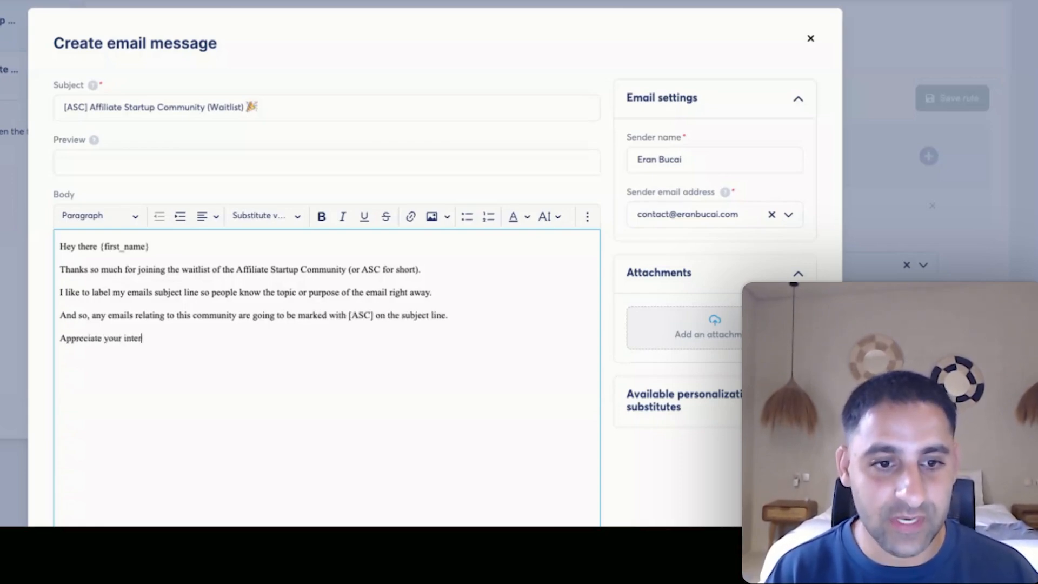
{"action": "type", "text": "est and would love for "}
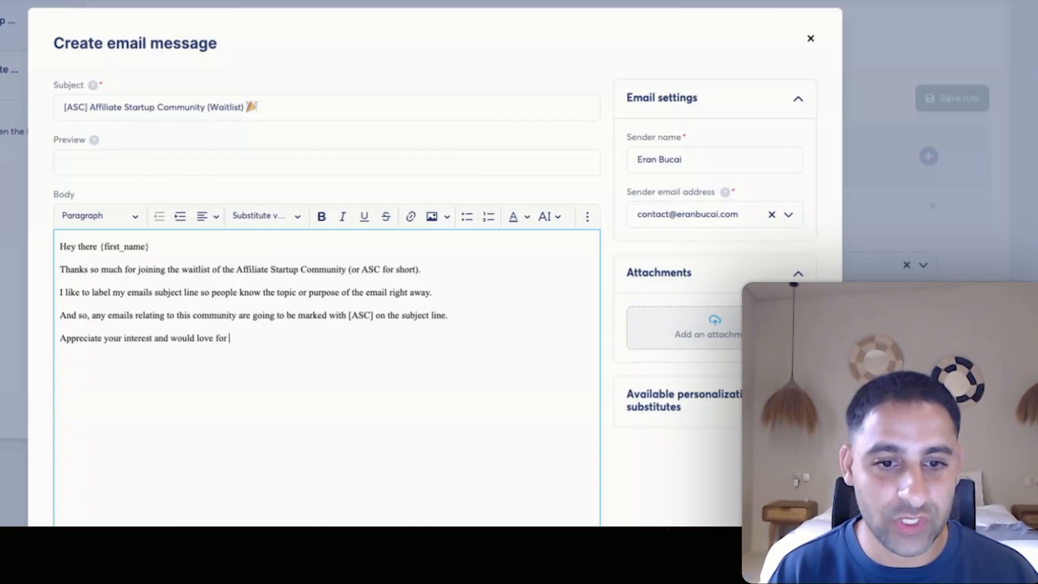
{"action": "type", "text": "you to check out two resour"}
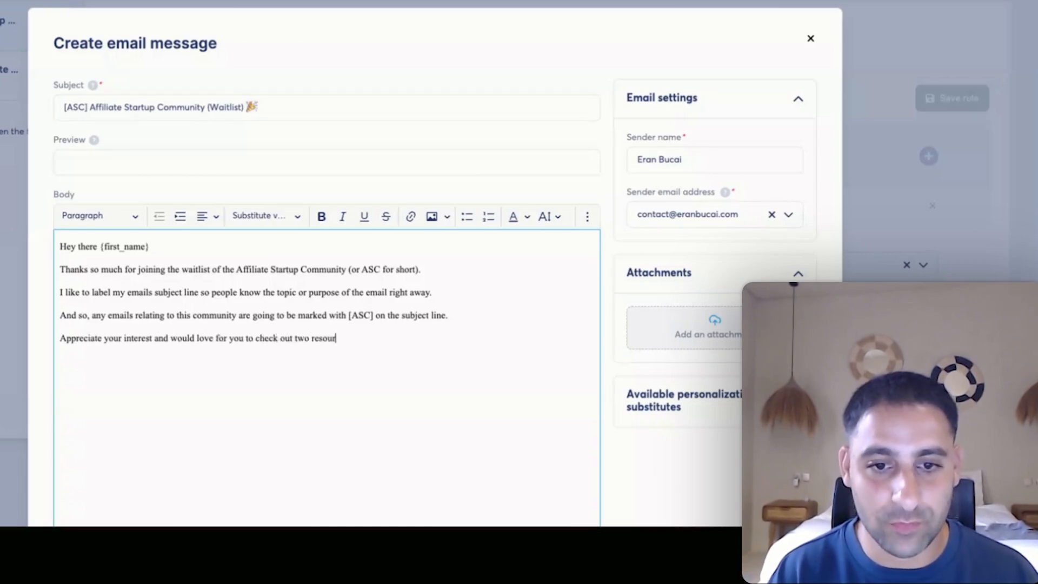
{"action": "type", "text": "ces right away: (1)"}
{"action": "type", "text": " My founding"}
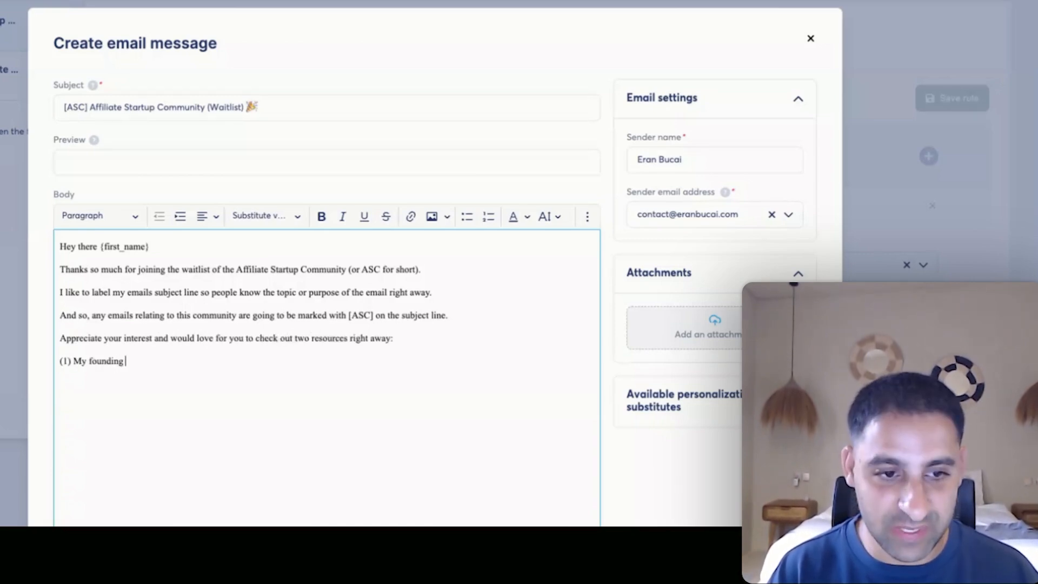
{"action": "key", "text": "BackSpace"}
{"action": "key", "text": "BackSpace"}
{"action": "key", "text": "BackSpace"}
{"action": "key", "text": "BackSpace"}
{"action": "key", "text": "BackSpace"}
{"action": "key", "text": "BackSpace"}
{"action": "key", "text": "BackSpace"}
{"action": "type", "text": "vision for this "}
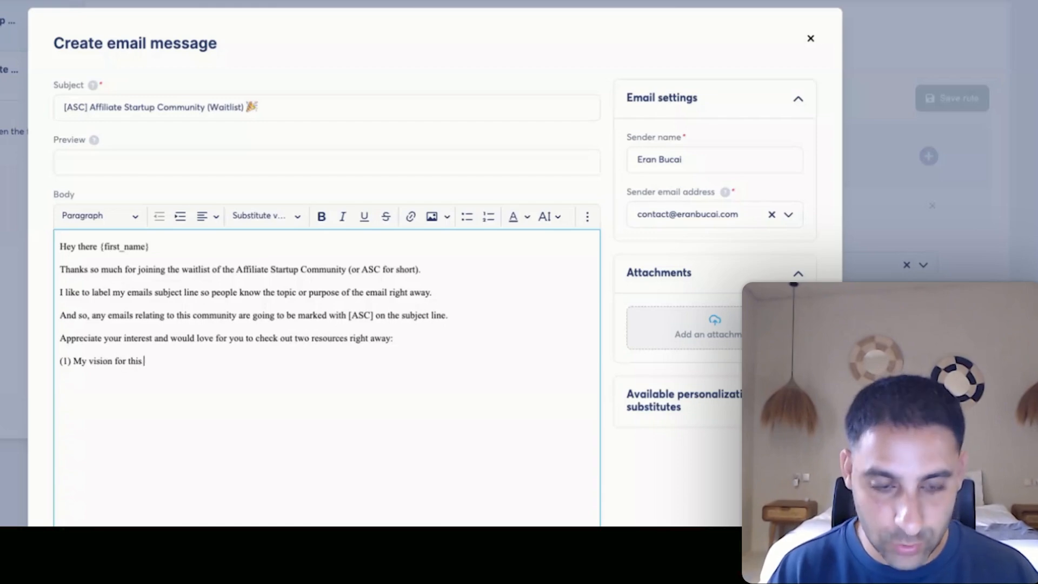
{"action": "type", "text": "community and venture "}
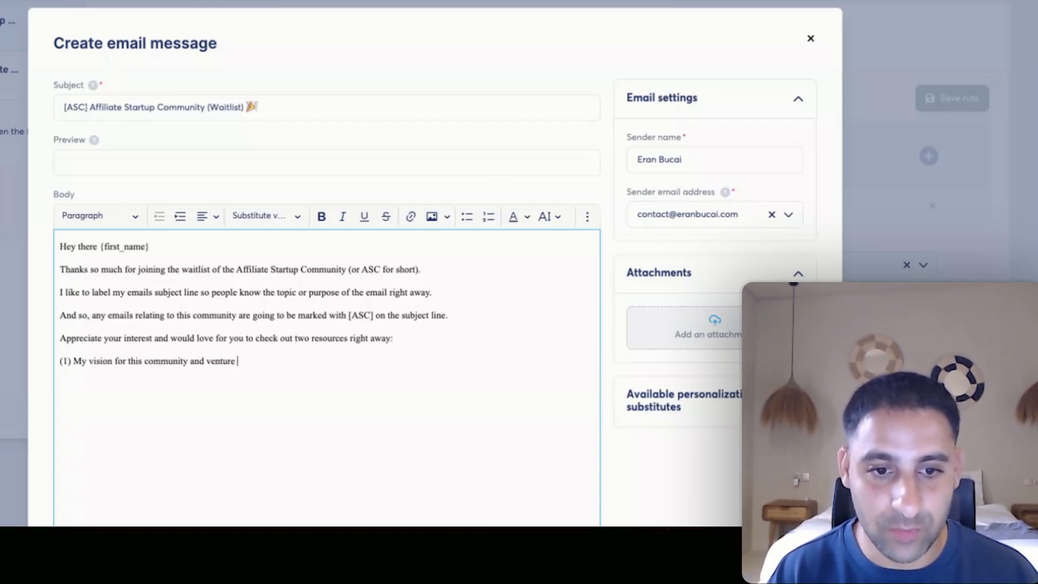
{"action": "type", "text": "to help affiliate marke"}
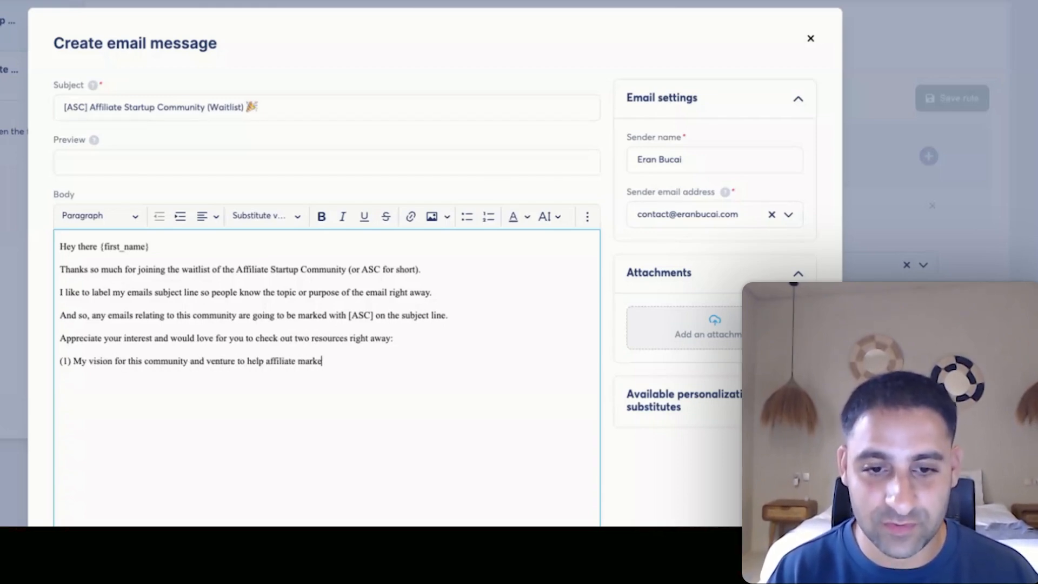
{"action": "type", "text": "ters earn a side income"}
{"action": "key", "text": "Return"}
{"action": "type", "text": "===>"}
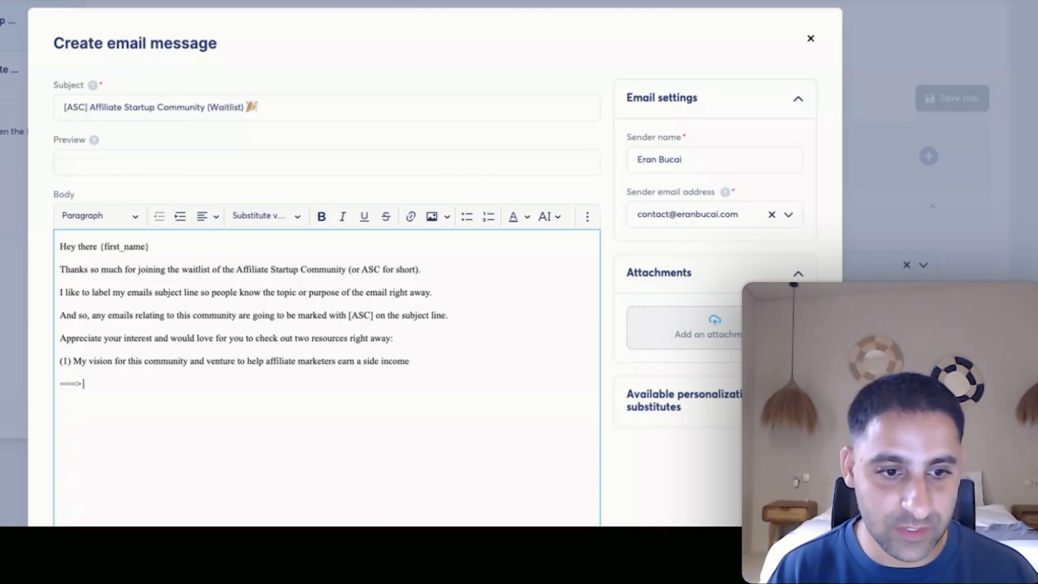
{"action": "type", "text": " Click here to learn more"}
{"action": "key", "text": "Return"}
{"action": "type", "text": "(2)"}
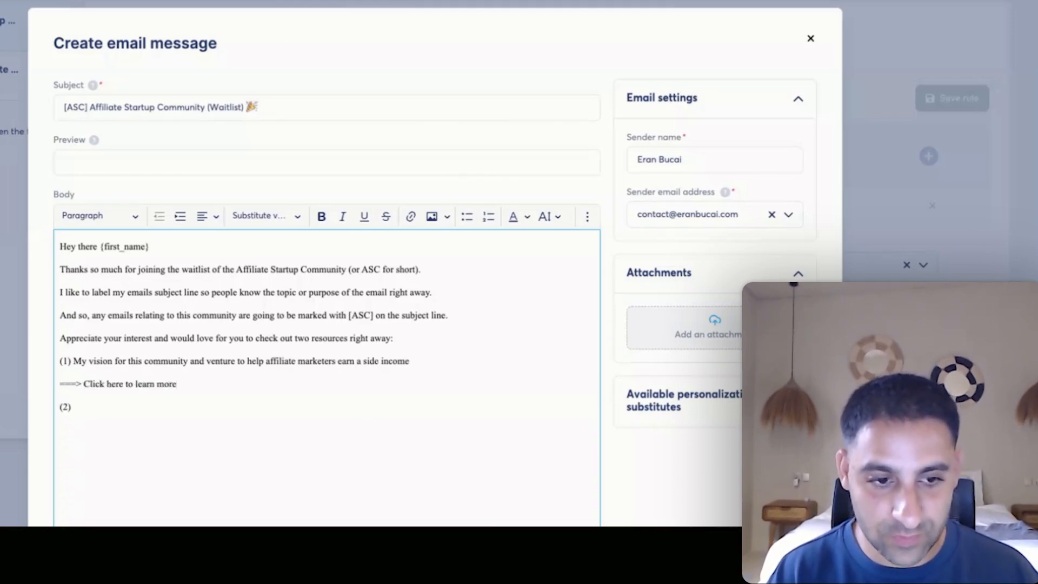
{"action": "type", "text": " Startin"}
{"action": "type", "text": "duc"}
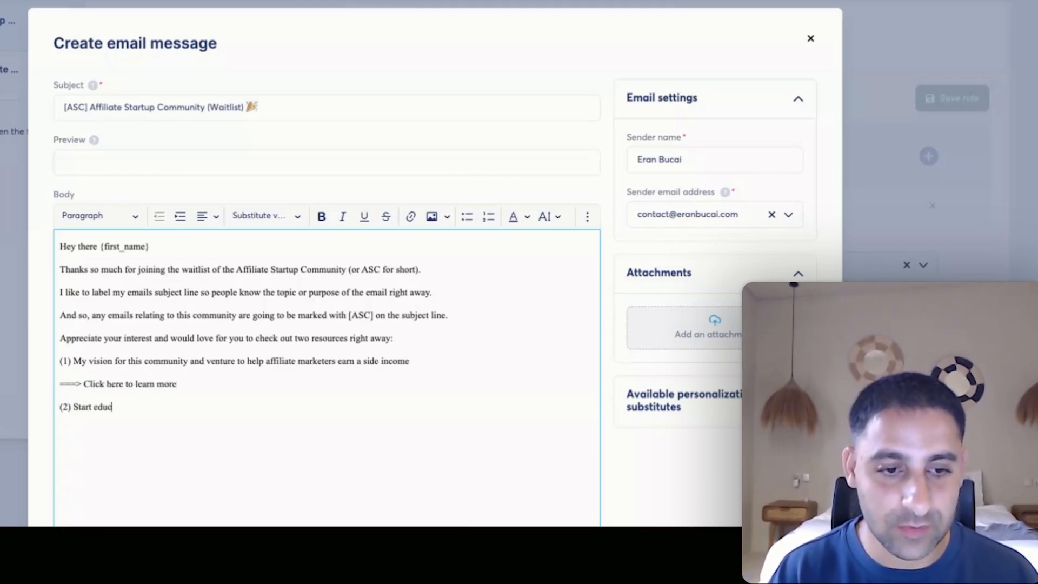
{"action": "type", "text": "ating people for free o"}
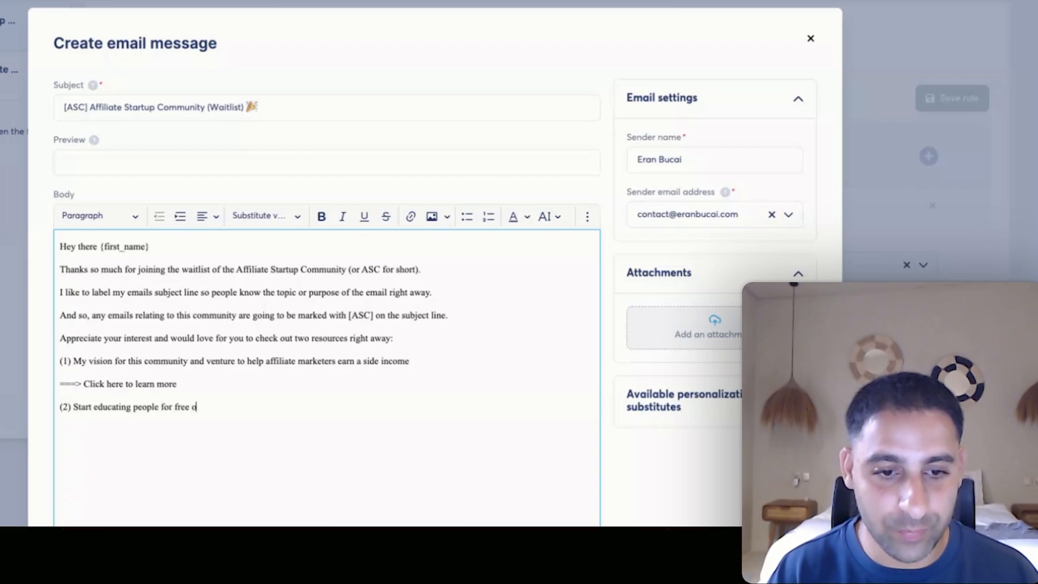
{"action": "type", "text": "n the topic of affiliate marketing"}
{"action": "key", "text": "Return"}
{"action": "type", "text": "=="}
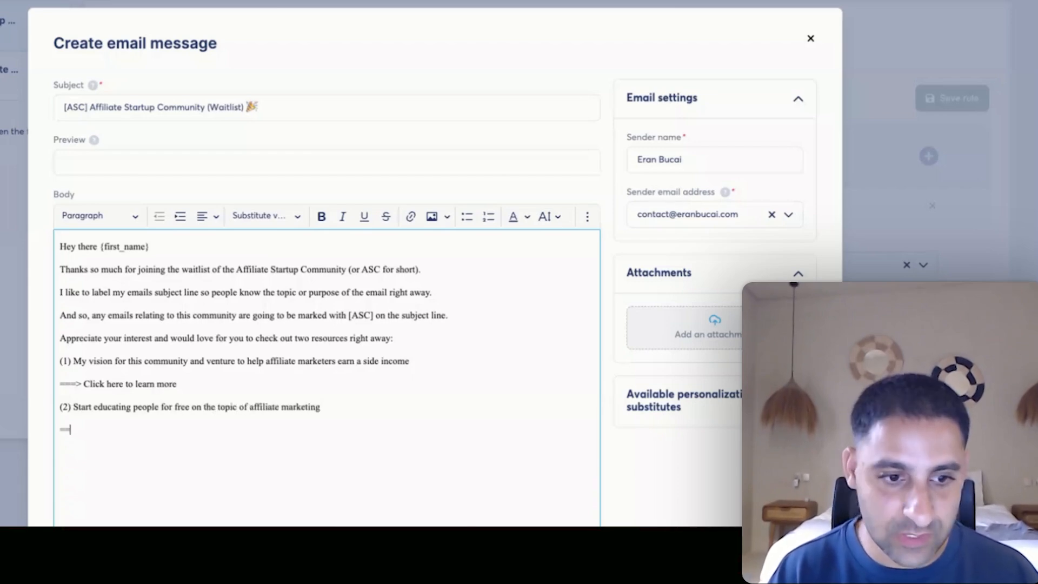
{"action": "type", "text": "> Click here for the fre"}
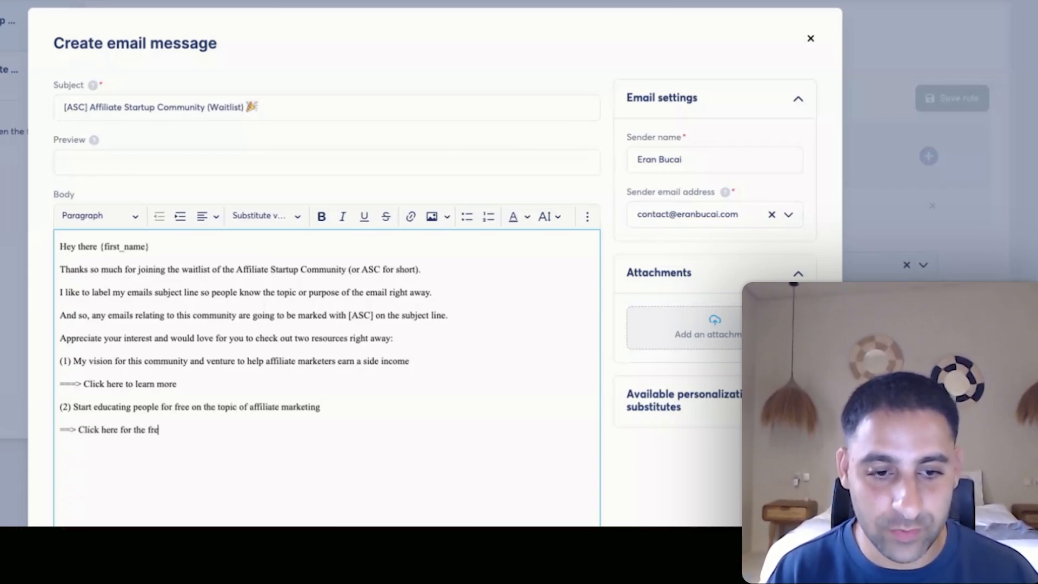
{"action": "type", "text": "e course and additional"}
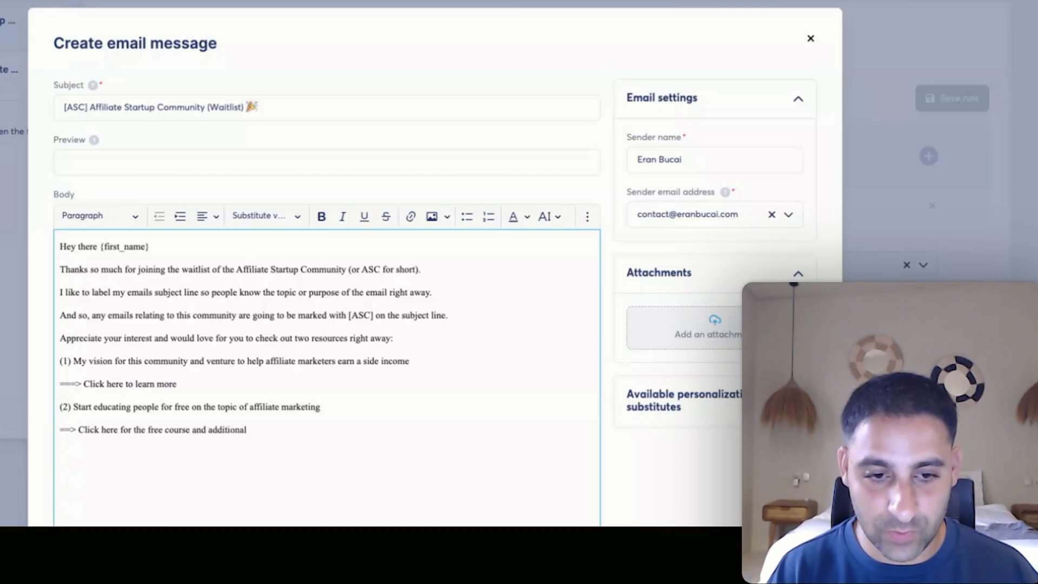
{"action": "type", "text": " content on this topic"}
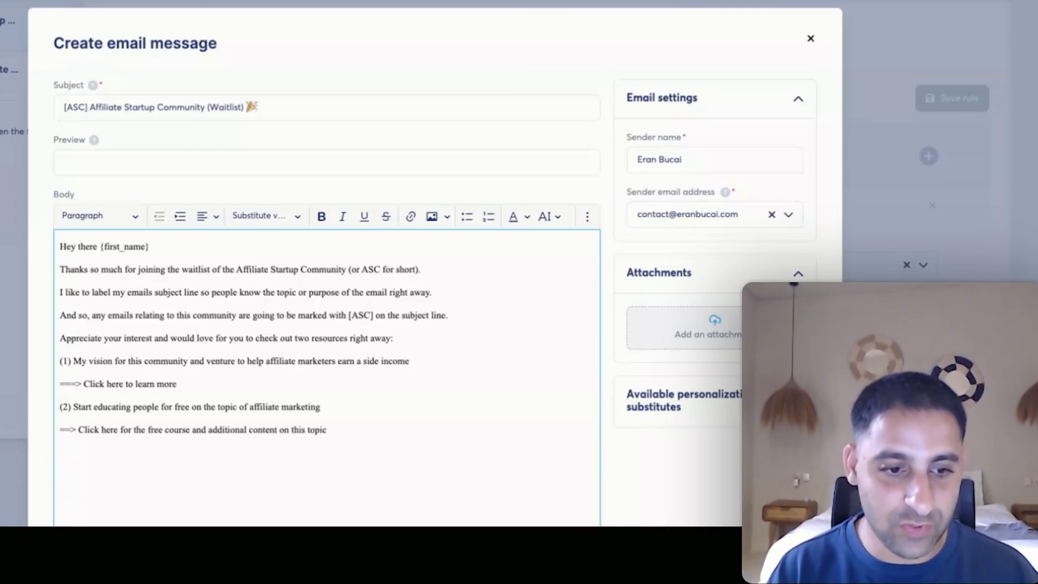
{"action": "type", "text": "  If you can do me a small"}
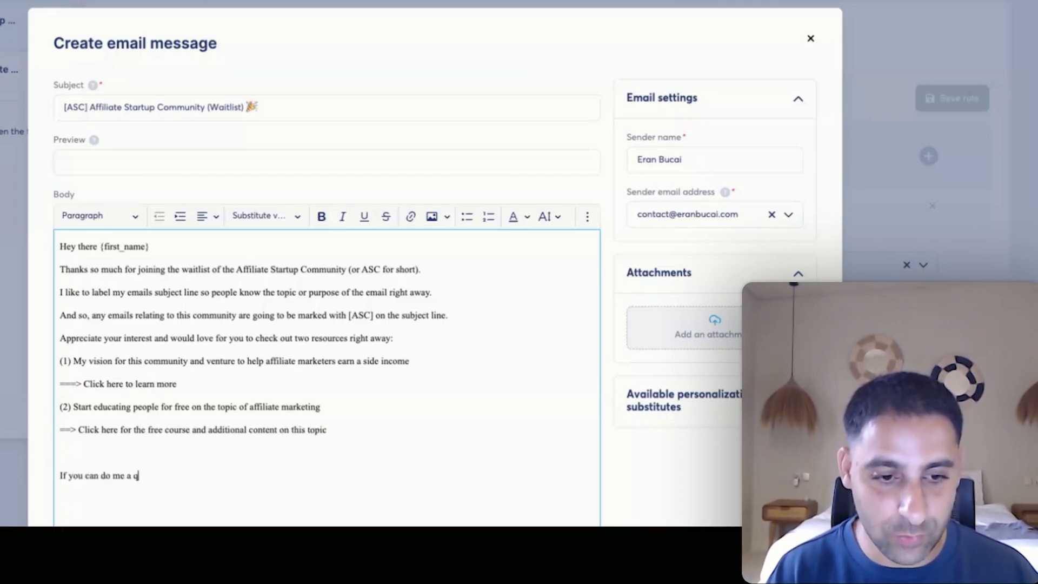
{"action": "type", "text": " favour and "}
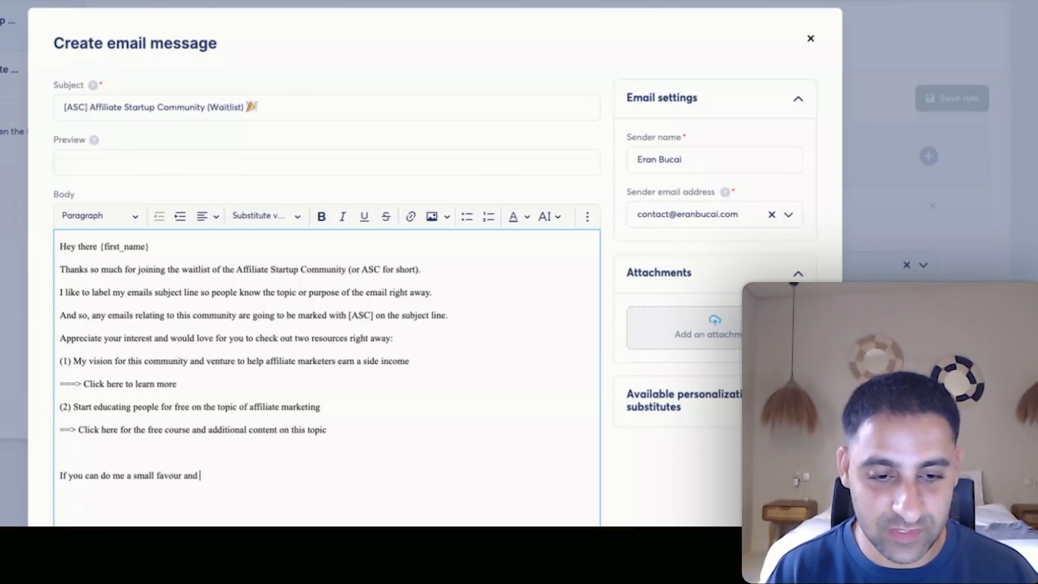
{"action": "type", "text": "just hit the reply button"}
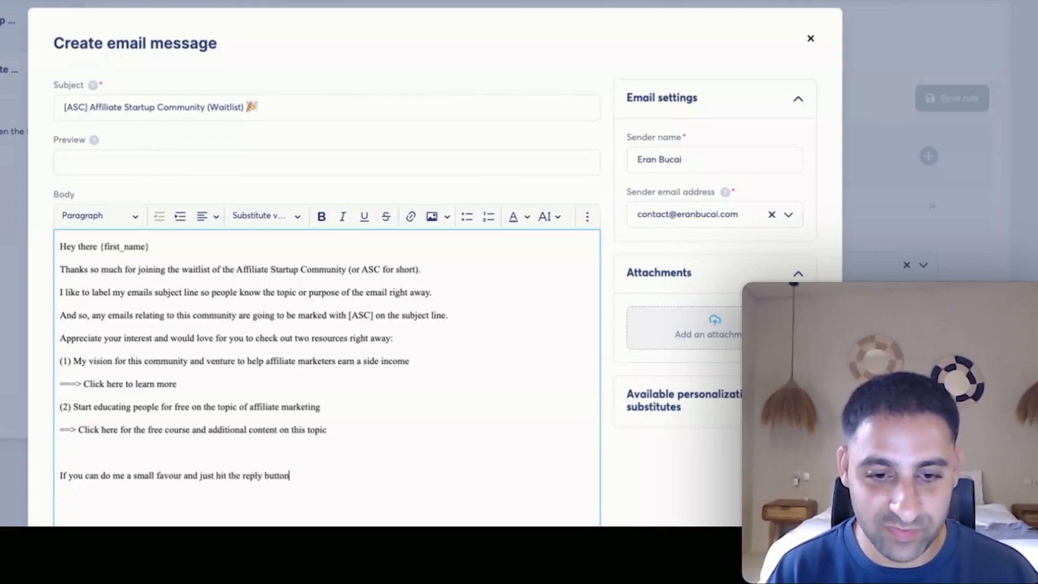
{"action": "type", "text": " with “received” so I "}
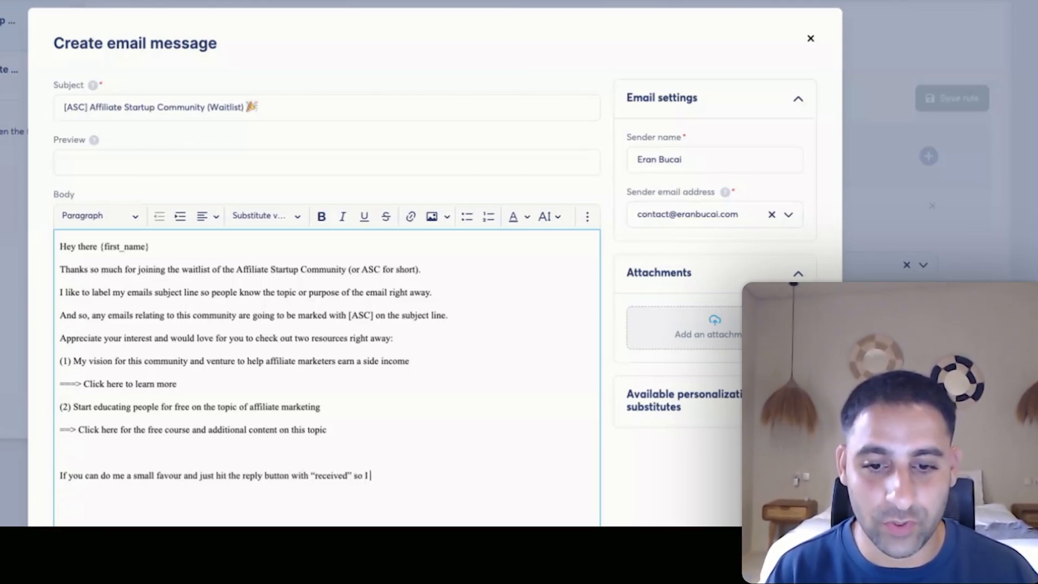
{"action": "type", "text": "know you got this."}
{"action": "key", "text": "Return"}
{"action": "type", "text": "Looking forward to"}
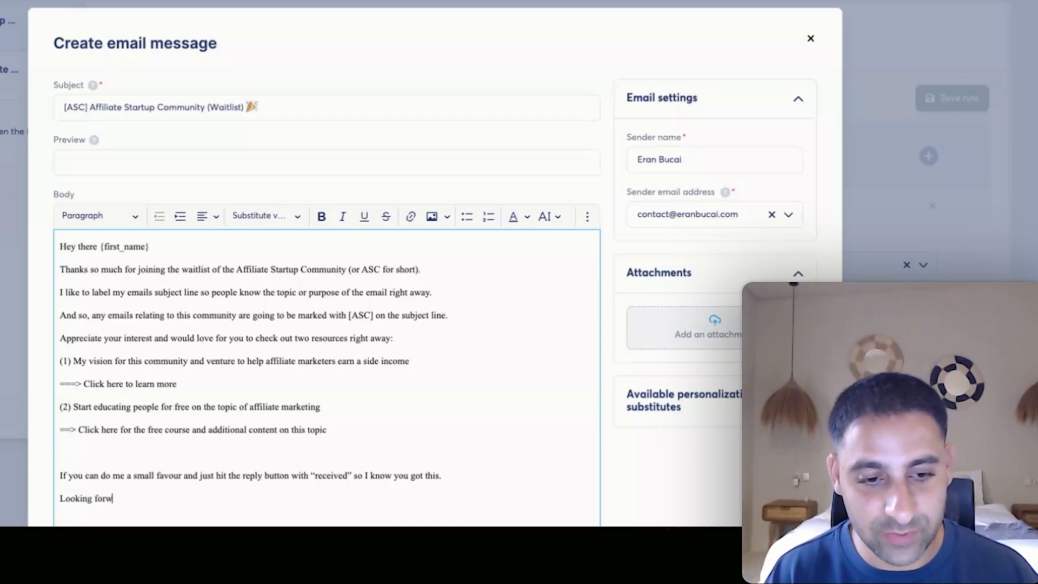
{"action": "type", "text": " hearing from you!"}
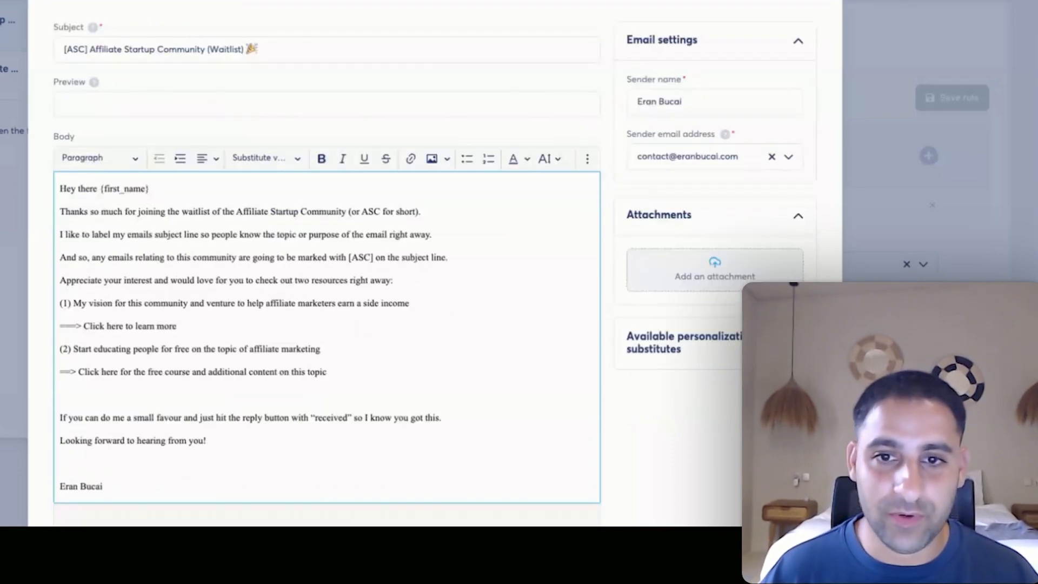
Make the whole body text size 20 and hyperlink the '===> Click here to learn more' line.
{"action": "key", "text": "ctrl+a"}
{"action": "left_click", "coordinate": [549, 158]}
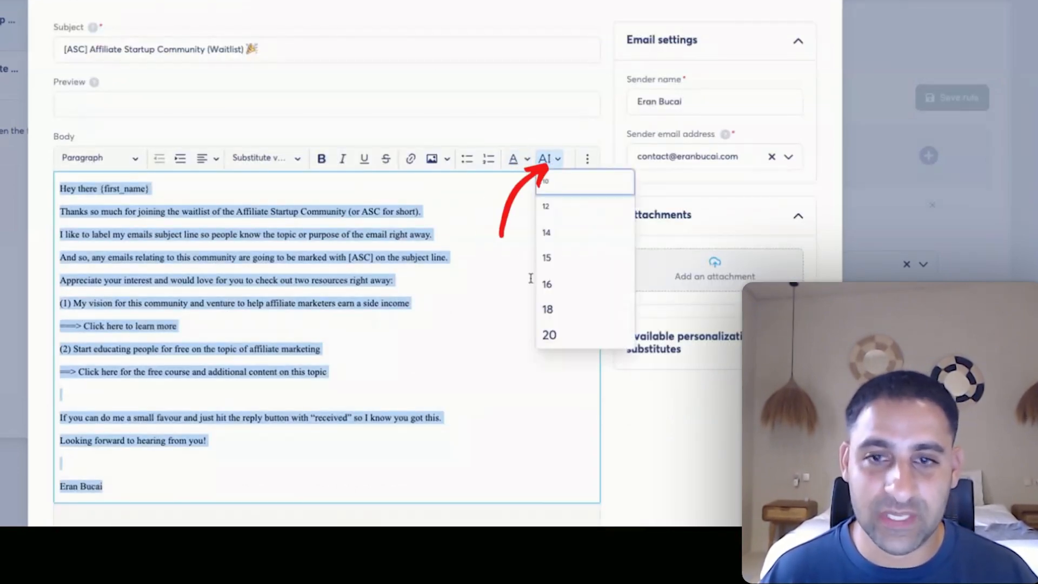
{"action": "left_click", "coordinate": [559, 337]}
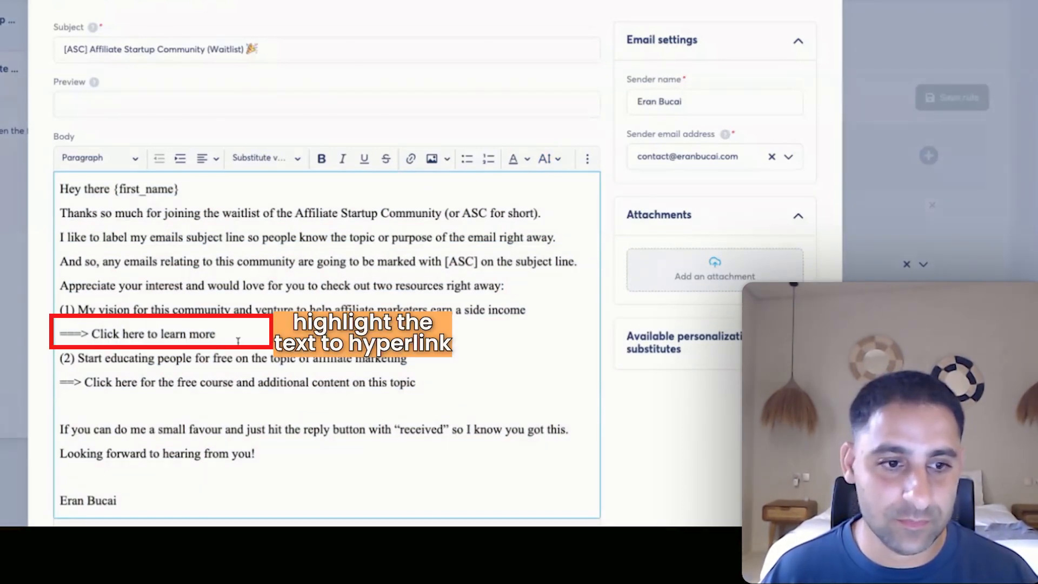
{"action": "left_click_drag", "start_coordinate": [59, 334], "coordinate": [216, 334]}
{"action": "left_click", "coordinate": [409, 159]}
{"action": "key", "text": "ctrl+v"}
{"action": "left_click", "coordinate": [238, 365]}
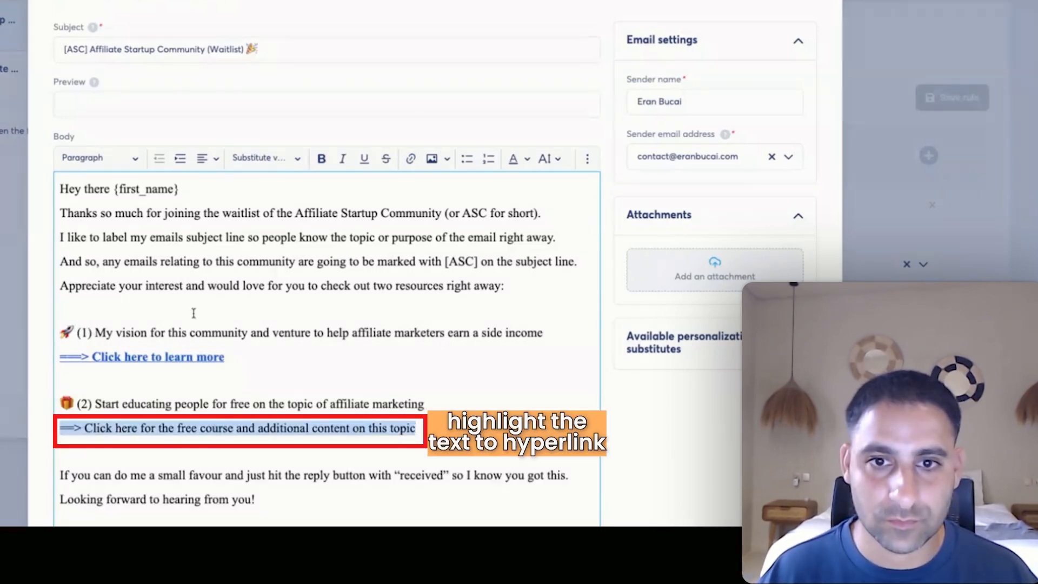
Link the second resource's click-here line to the YouTube video and save the email.
{"action": "left_click", "coordinate": [411, 159]}
{"action": "key", "text": "ctrl+v"}
{"action": "key", "text": "Return"}
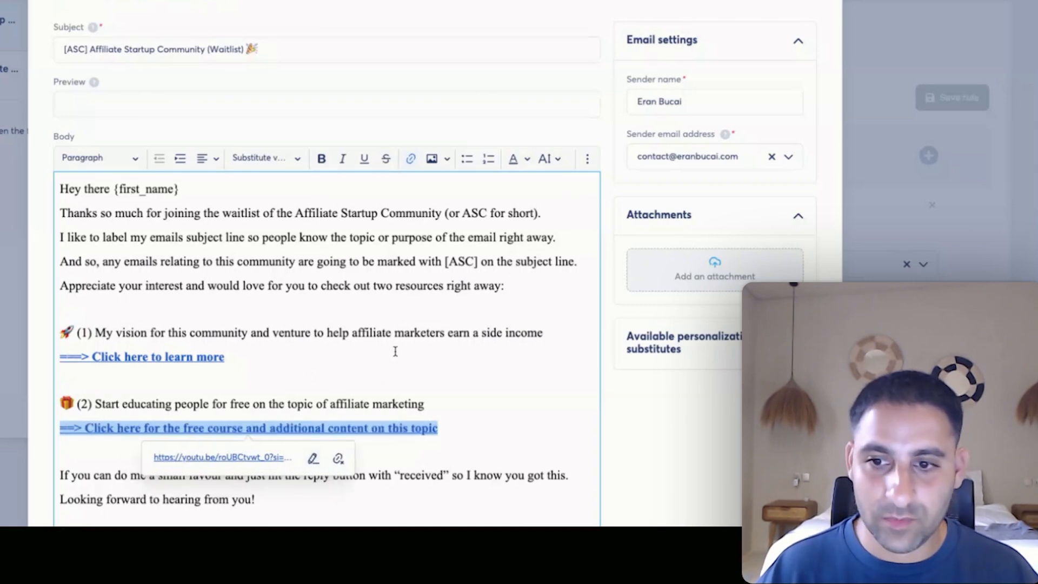
{"action": "left_click", "coordinate": [438, 377]}
{"action": "scroll", "coordinate": [441, 379], "scroll_direction": "down", "scroll_amount": 3}
{"action": "scroll", "coordinate": [442, 377], "scroll_direction": "down", "scroll_amount": 2}
{"action": "left_click", "coordinate": [433, 458]}
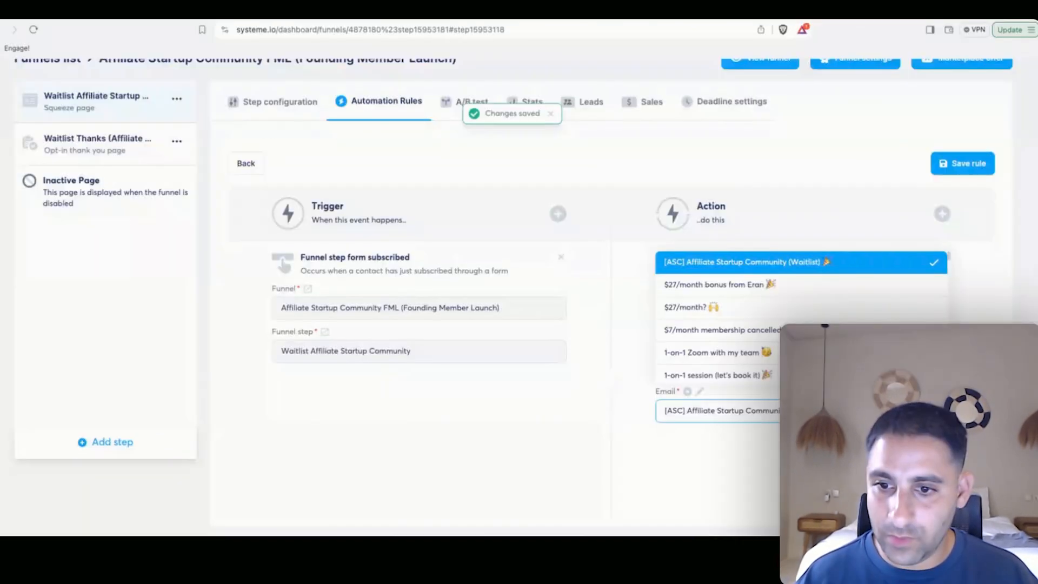
Reopen the email and add a PS with the contact's affiliate link ending in {affiliate_id}.
{"action": "left_click", "coordinate": [617, 383]}
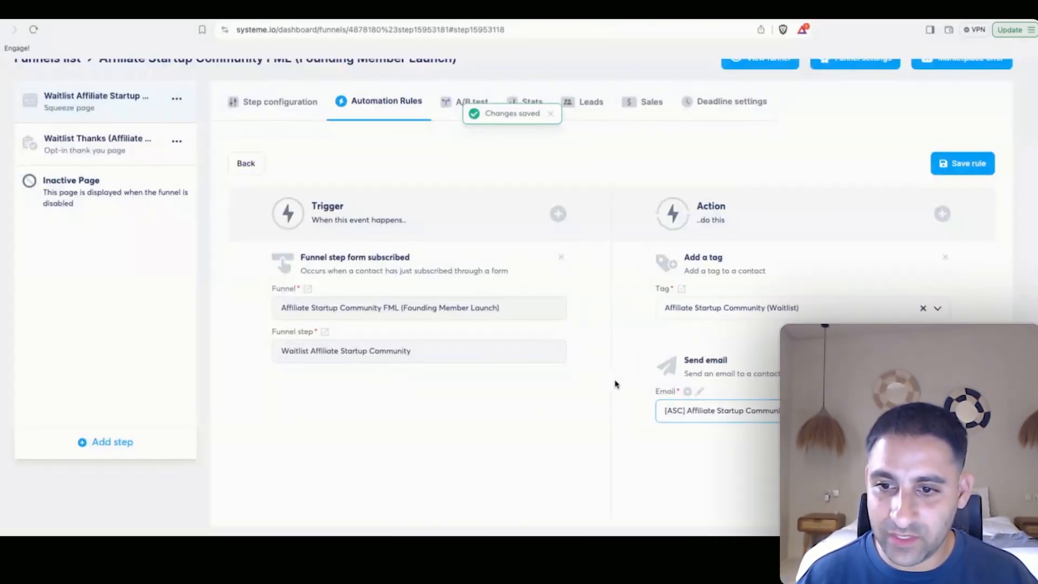
{"action": "left_click", "coordinate": [699, 391]}
{"action": "scroll", "coordinate": [464, 357], "scroll_direction": "down", "scroll_amount": 5}
{"action": "left_click", "coordinate": [381, 374]}
{"action": "key", "text": "Return"}
{"action": "key", "text": "Return"}
{"action": "type", "text": "PS -"}
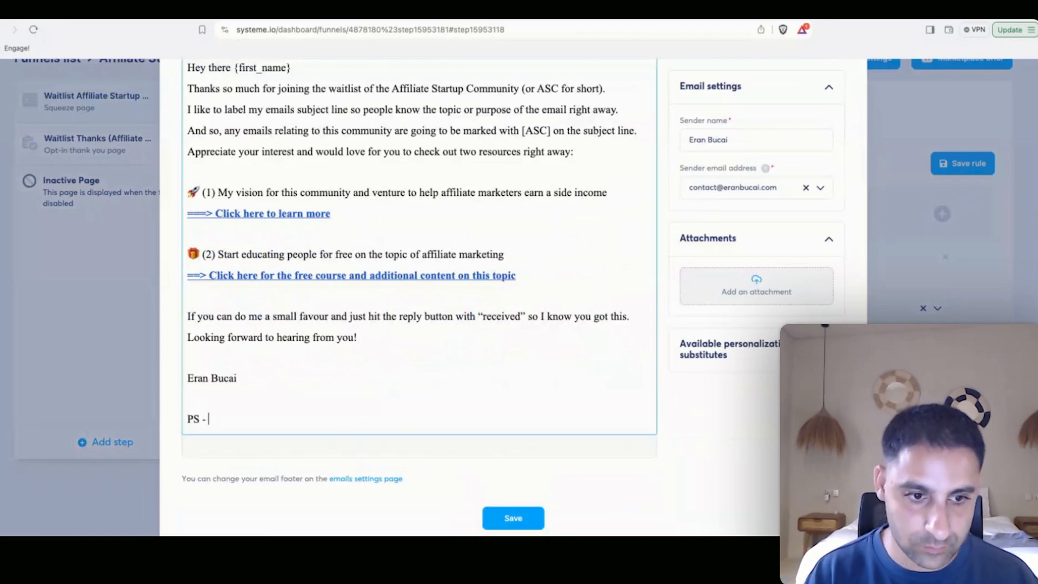
{"action": "type", "text": " In case you wanted to share this with others, here is your unique affiliate link"}
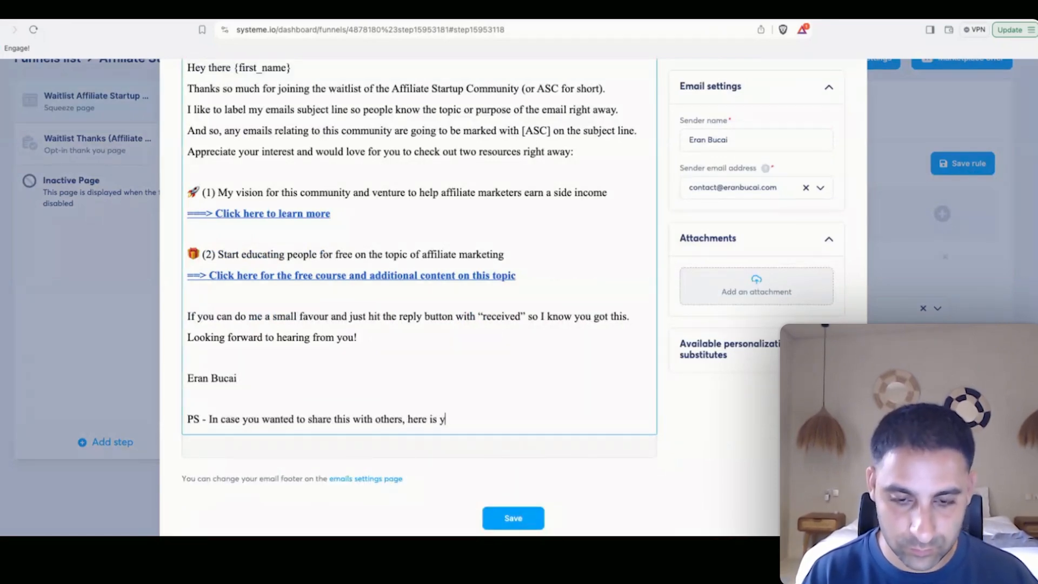
{"action": "type", "text": "!"}
{"action": "key", "text": "Return"}
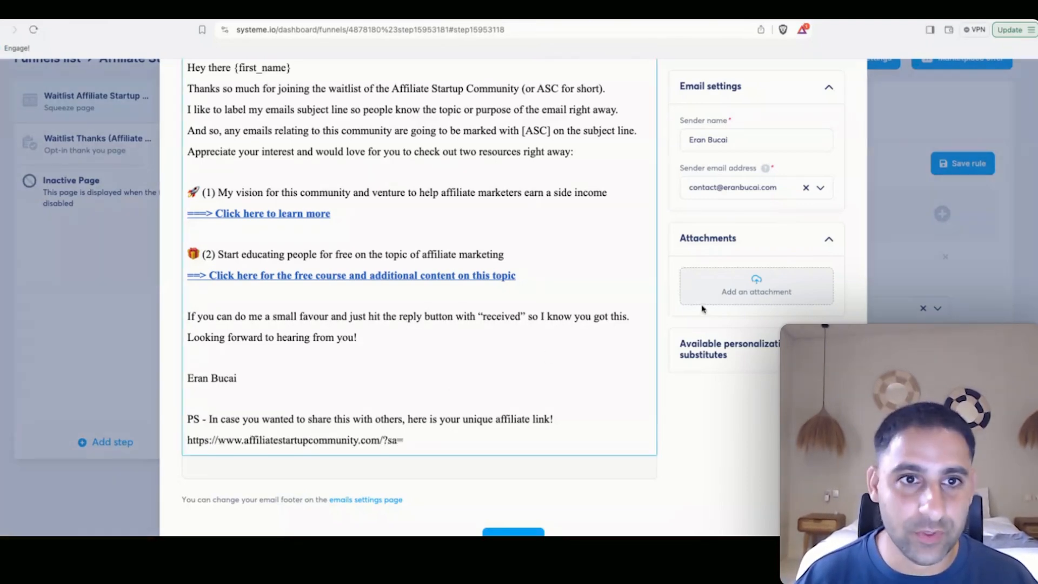
{"action": "scroll", "coordinate": [392, 192], "scroll_direction": "up", "scroll_amount": 2}
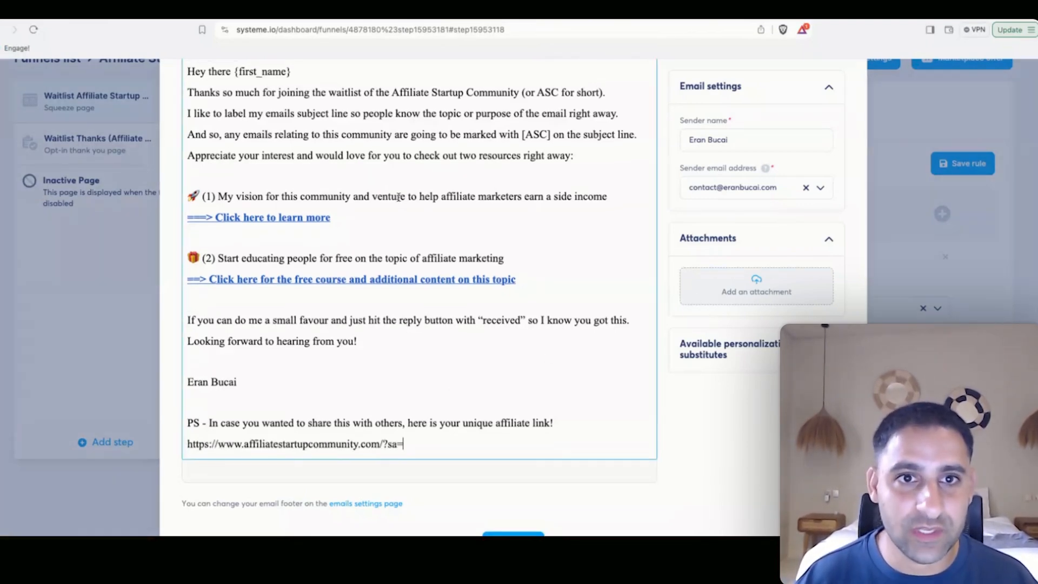
{"action": "left_click", "coordinate": [361, 112]}
{"action": "scroll", "coordinate": [389, 346], "scroll_direction": "down", "scroll_amount": 3}
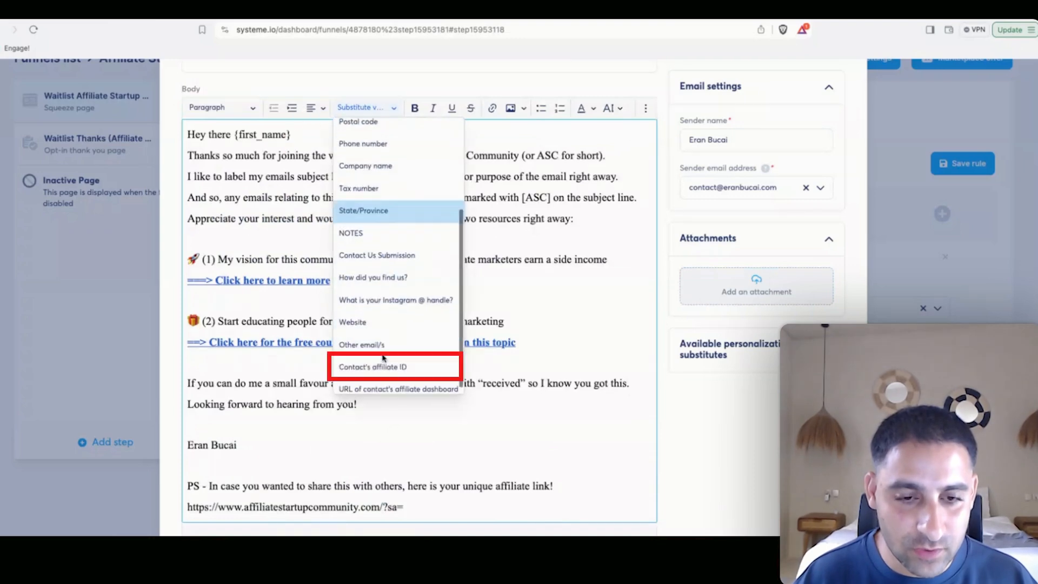
{"action": "left_click", "coordinate": [386, 366]}
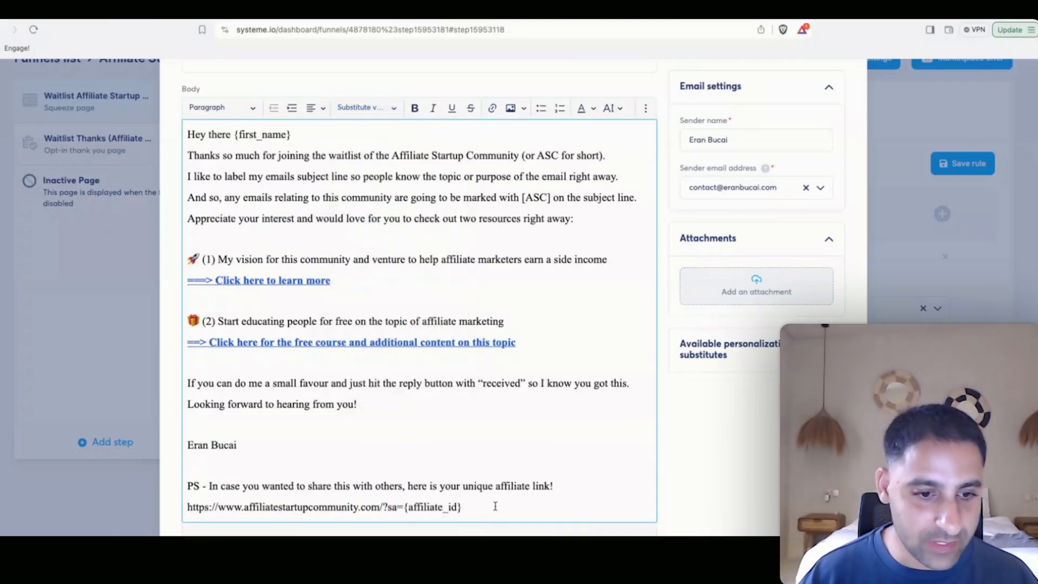
Add the 'Your affiliate dashboard to see my registrations:' line with {affiliate_dashboard} and save.
{"action": "key", "text": "Return"}
{"action": "scroll", "coordinate": [494, 508], "scroll_direction": "down", "scroll_amount": 2}
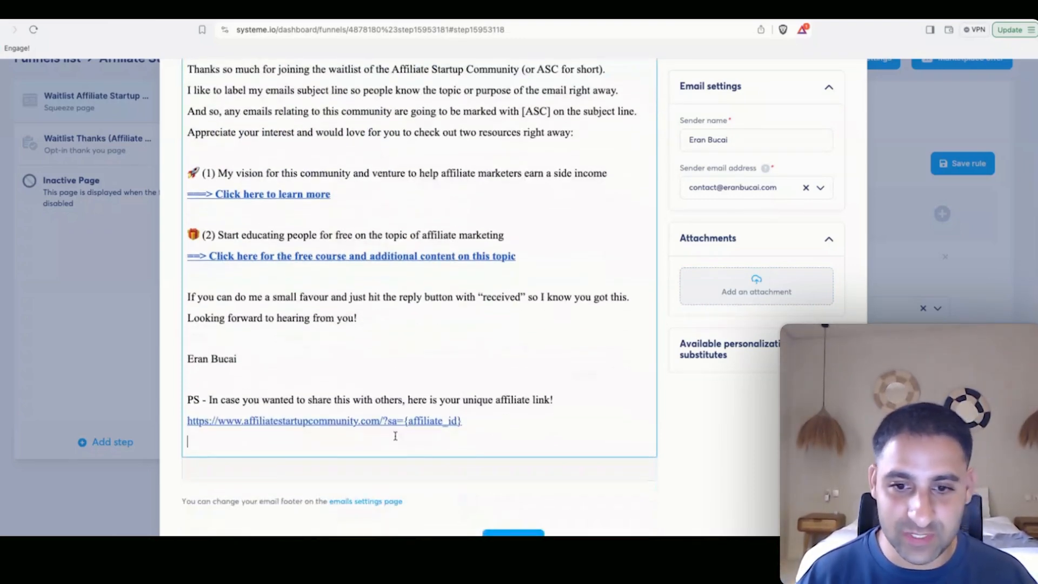
{"action": "type", "text": "Your affi"}
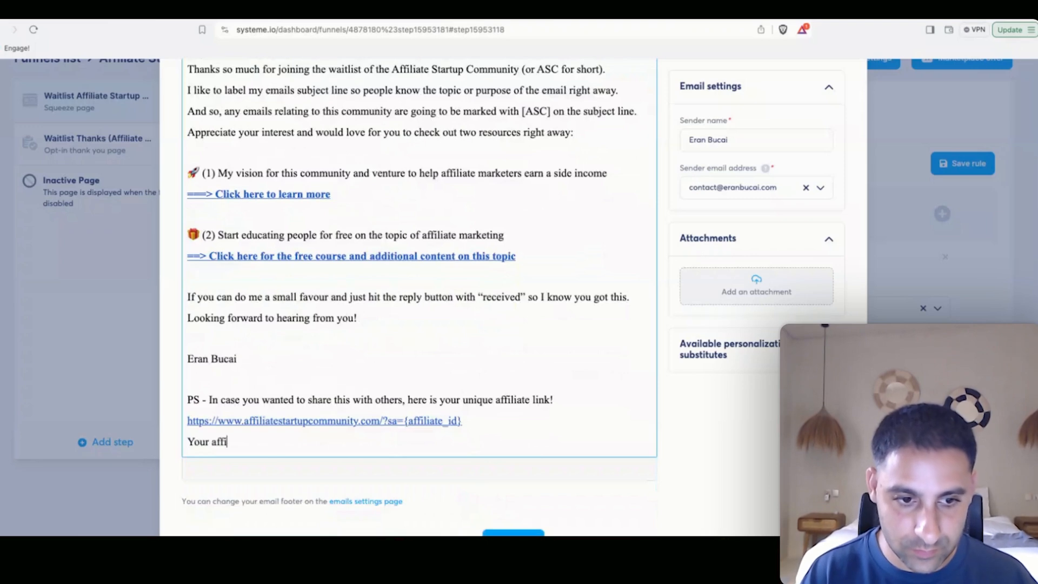
{"action": "type", "text": "liate dashboard to see my registrations:"}
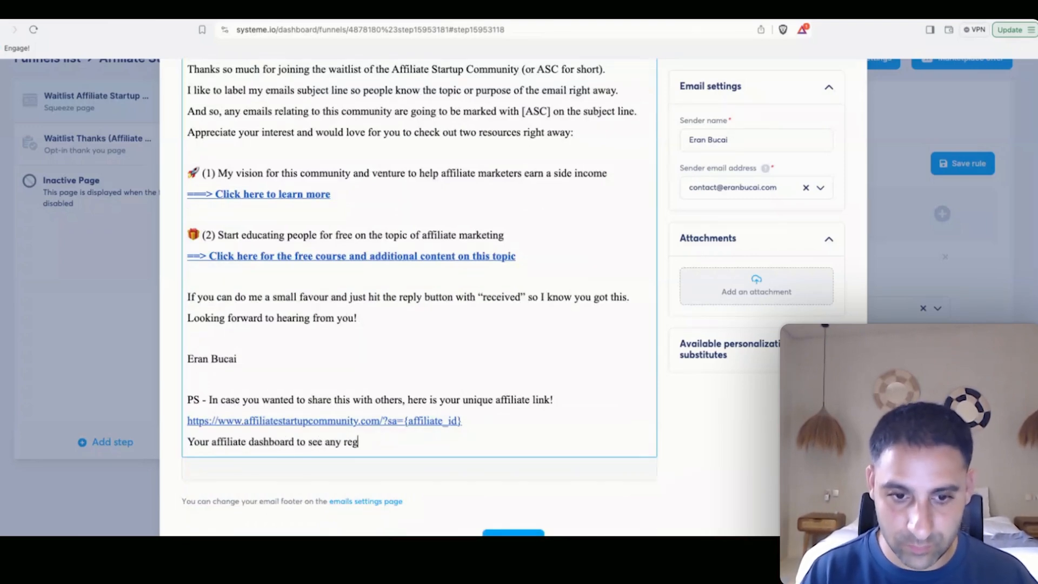
{"action": "key", "text": "Return"}
{"action": "scroll", "coordinate": [381, 171], "scroll_direction": "up", "scroll_amount": 3}
{"action": "left_click", "coordinate": [381, 171]}
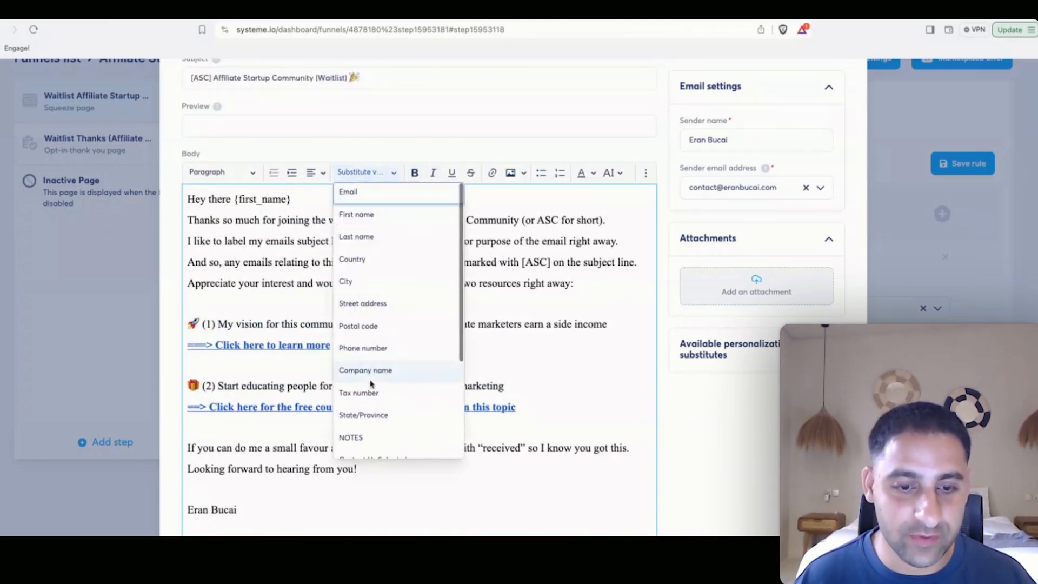
{"action": "scroll", "coordinate": [382, 399], "scroll_direction": "down", "scroll_amount": 5}
{"action": "left_click", "coordinate": [389, 445]}
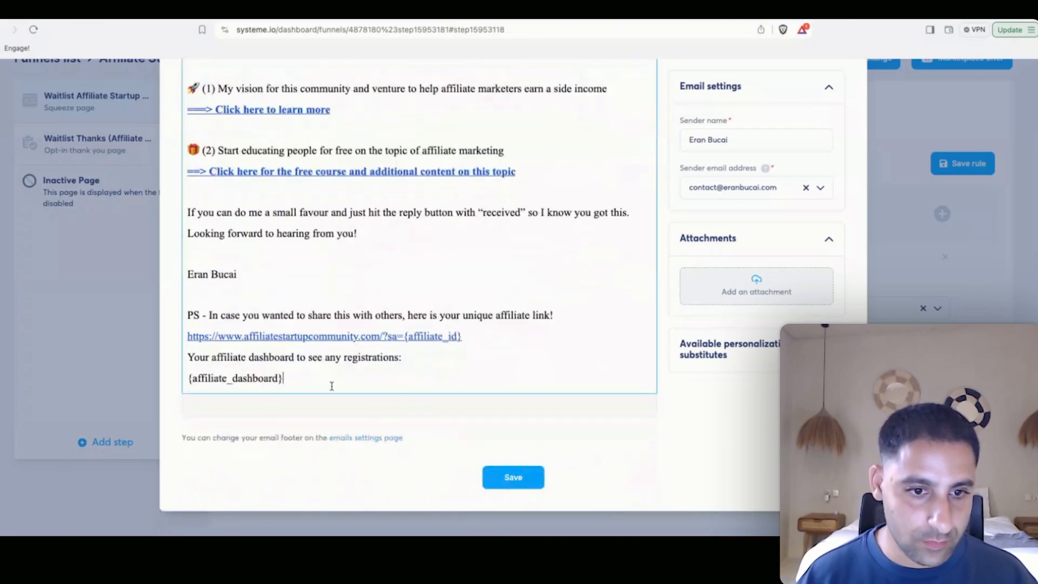
{"action": "left_click", "coordinate": [513, 475]}
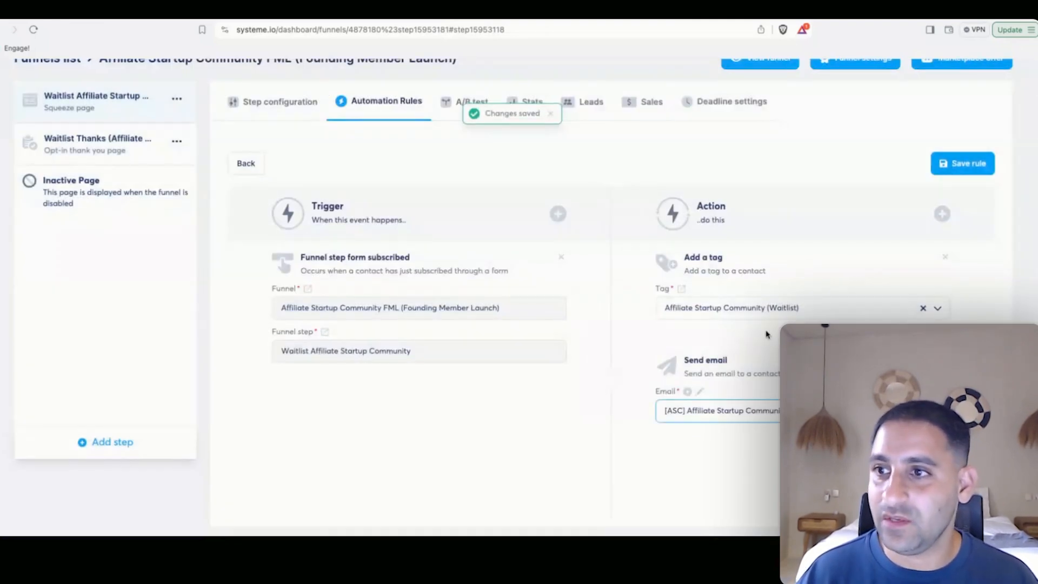
Save the waitlist rule, review it under the squeeze step's Automation Rules, then check its Leads.
{"action": "left_click", "coordinate": [982, 167]}
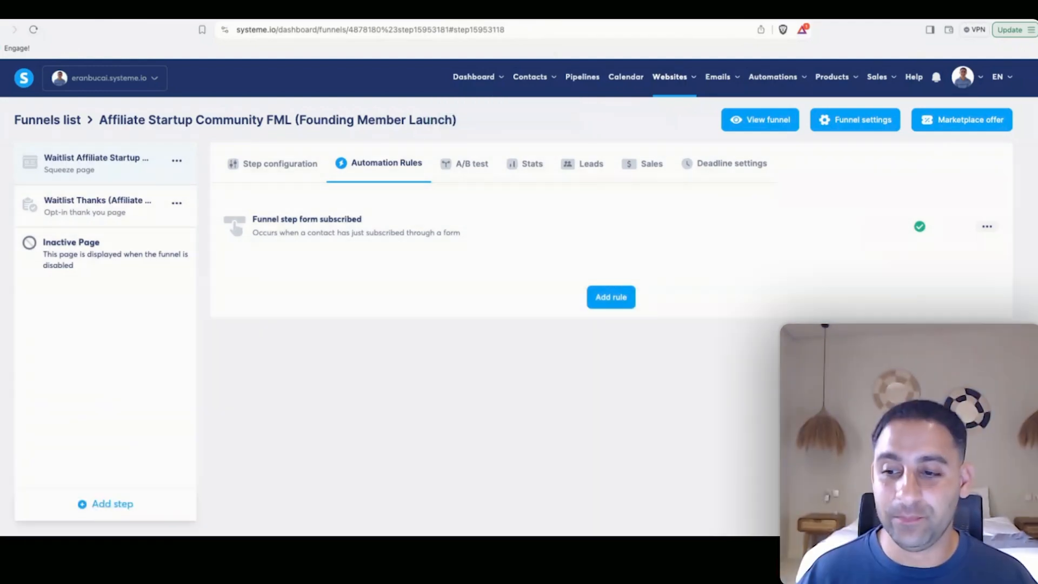
{"action": "left_click", "coordinate": [116, 168]}
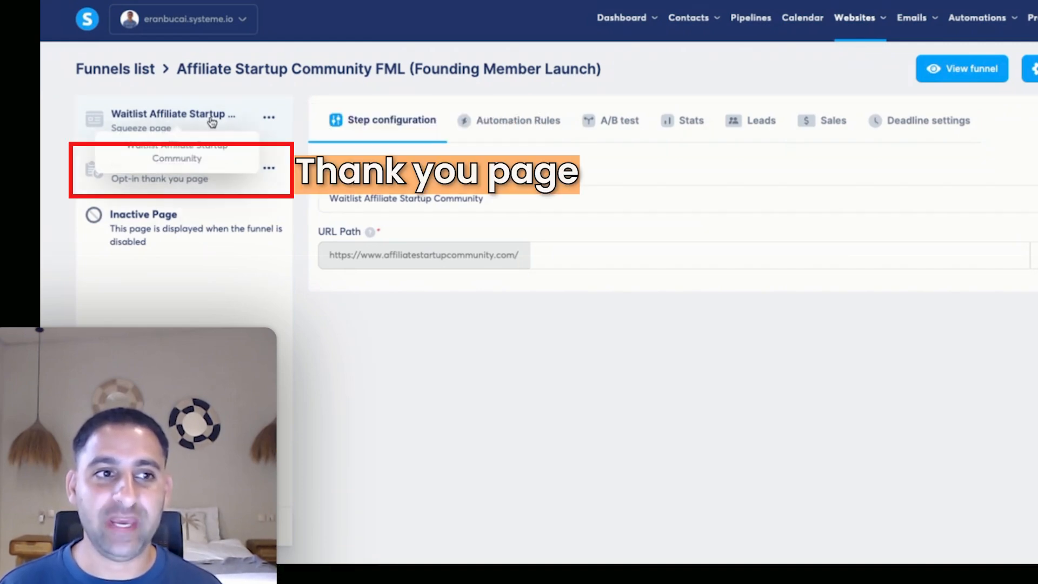
{"action": "left_click", "coordinate": [493, 125]}
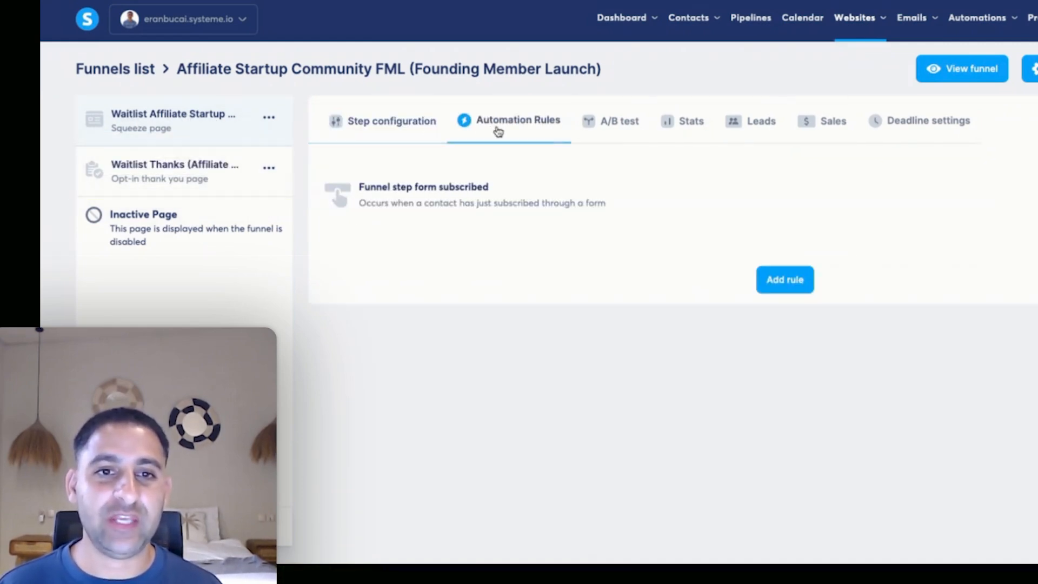
{"action": "left_click", "coordinate": [549, 204]}
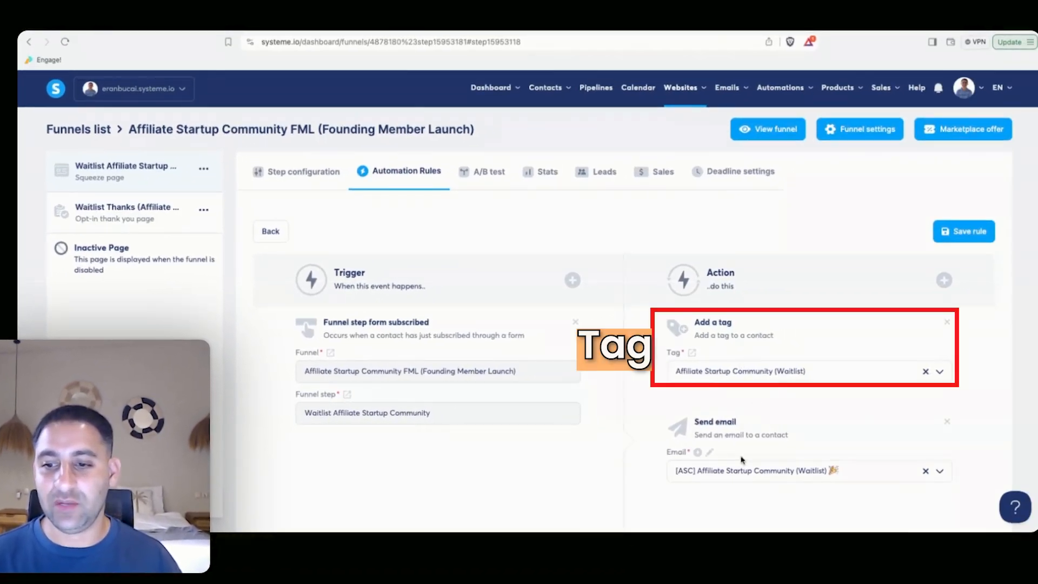
{"action": "left_click", "coordinate": [608, 173]}
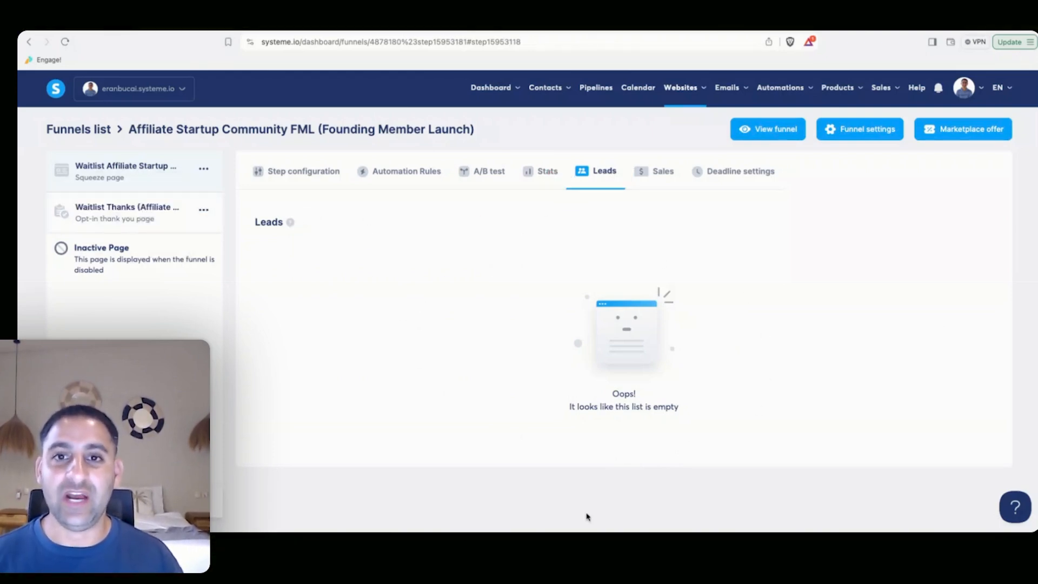
Copy the squeeze page URL from its step settings and open a new Brave private window.
{"action": "left_click", "coordinate": [126, 174]}
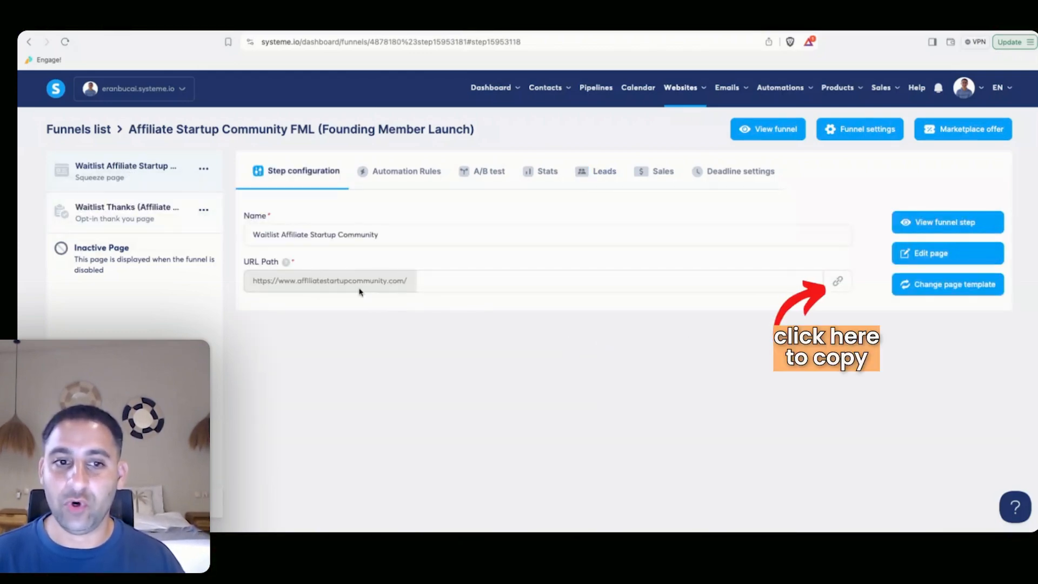
{"action": "left_click", "coordinate": [838, 283]}
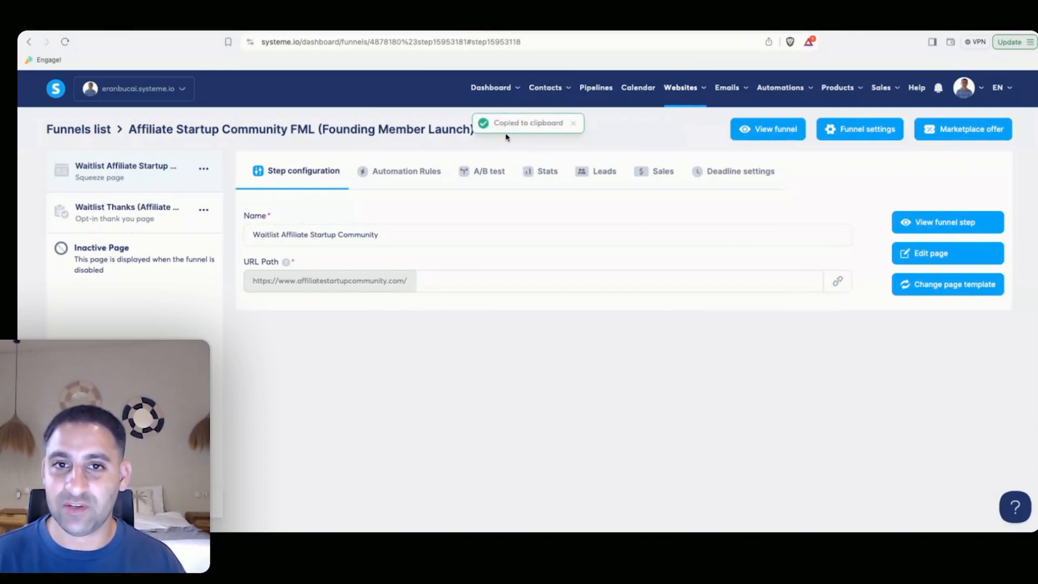
{"action": "triple_click", "coordinate": [838, 282]}
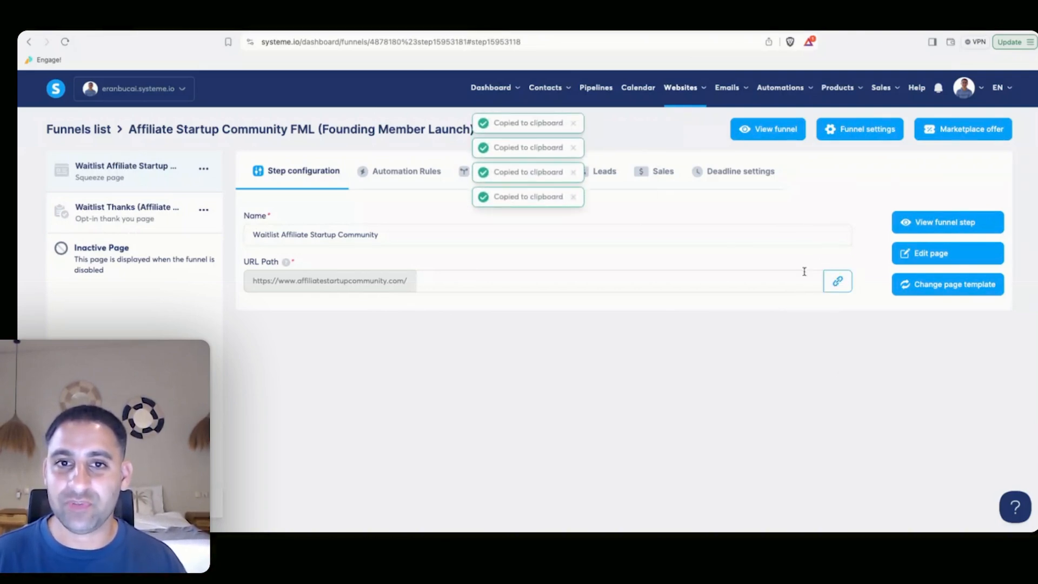
{"action": "left_click", "coordinate": [837, 282]}
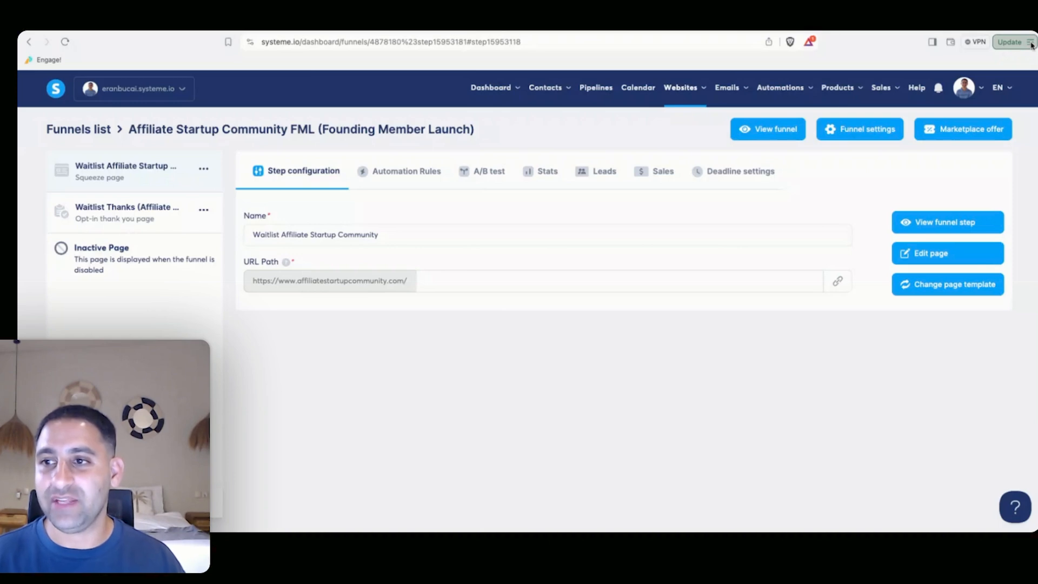
{"action": "left_click", "coordinate": [1032, 44]}
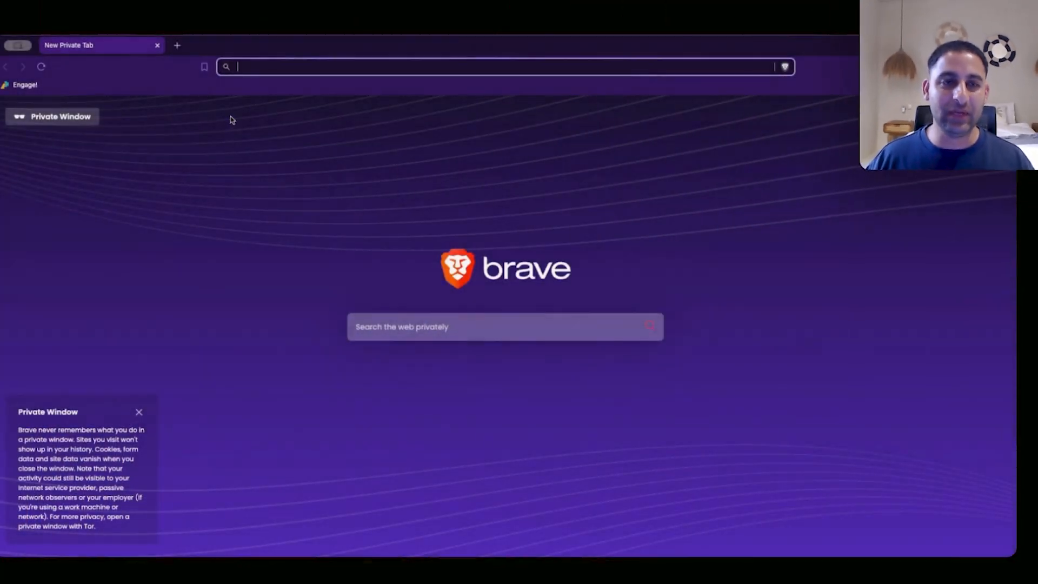
Load the copied squeeze page URL and join the waitlist with a test email address.
{"action": "key", "text": "super+v"}
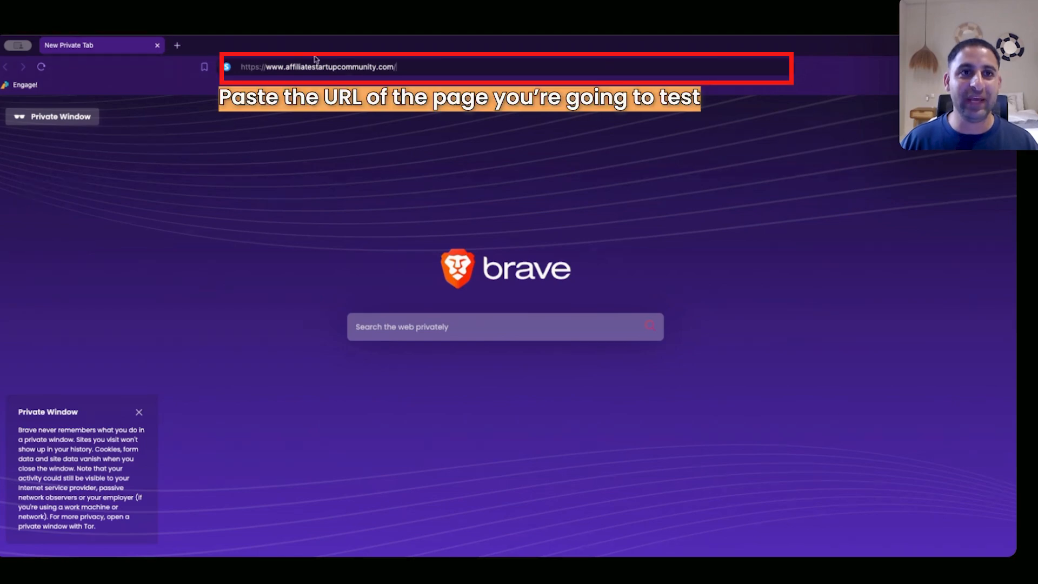
{"action": "key", "text": "Return"}
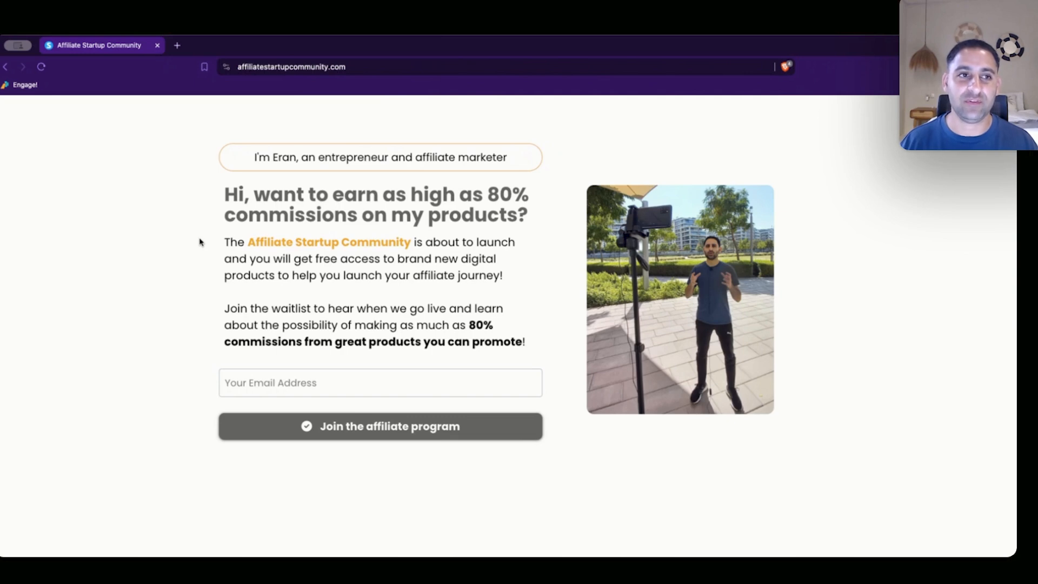
{"action": "left_click", "coordinate": [314, 407]}
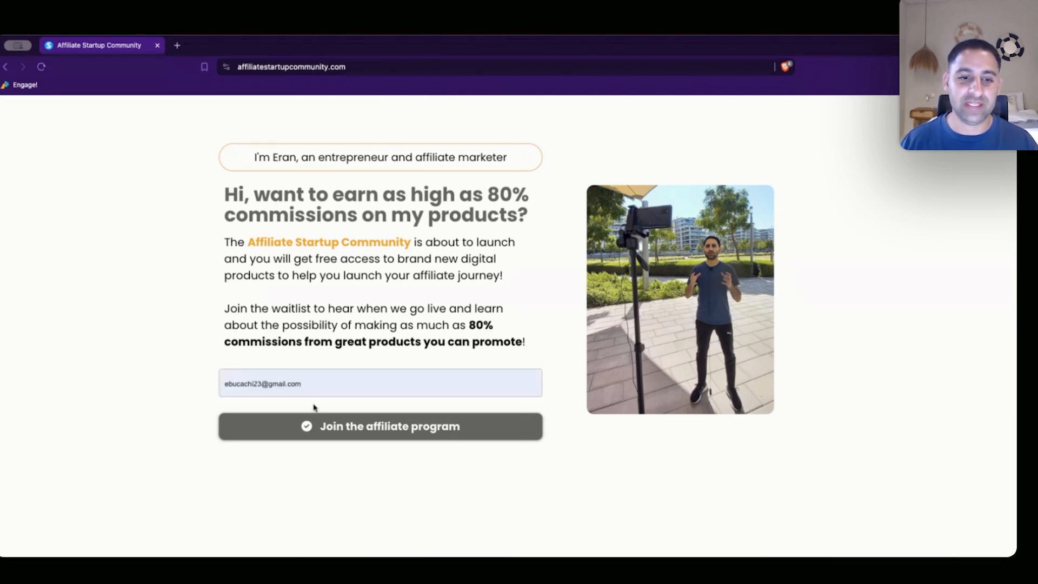
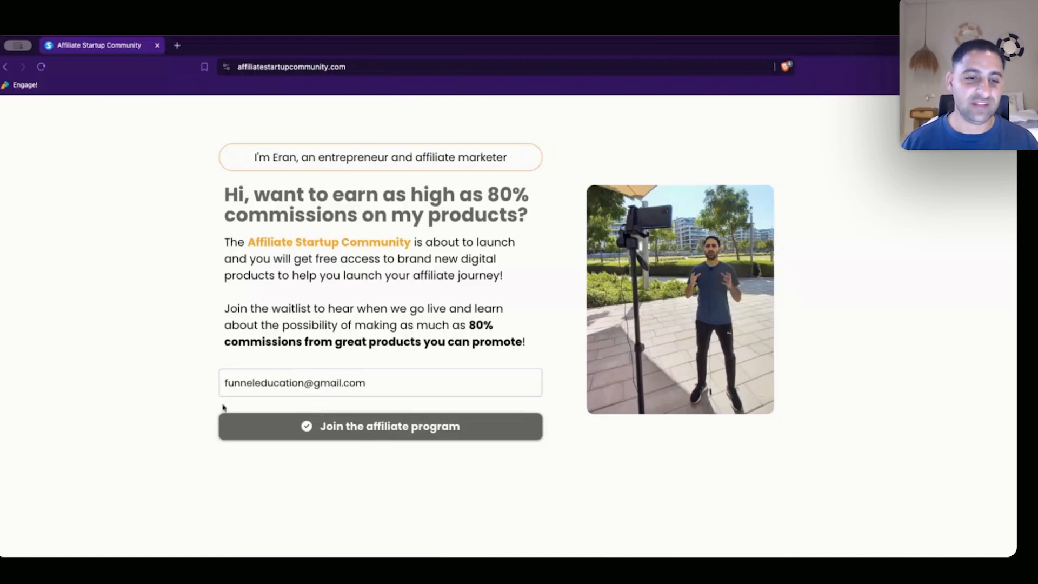
{"action": "left_click", "coordinate": [339, 427]}
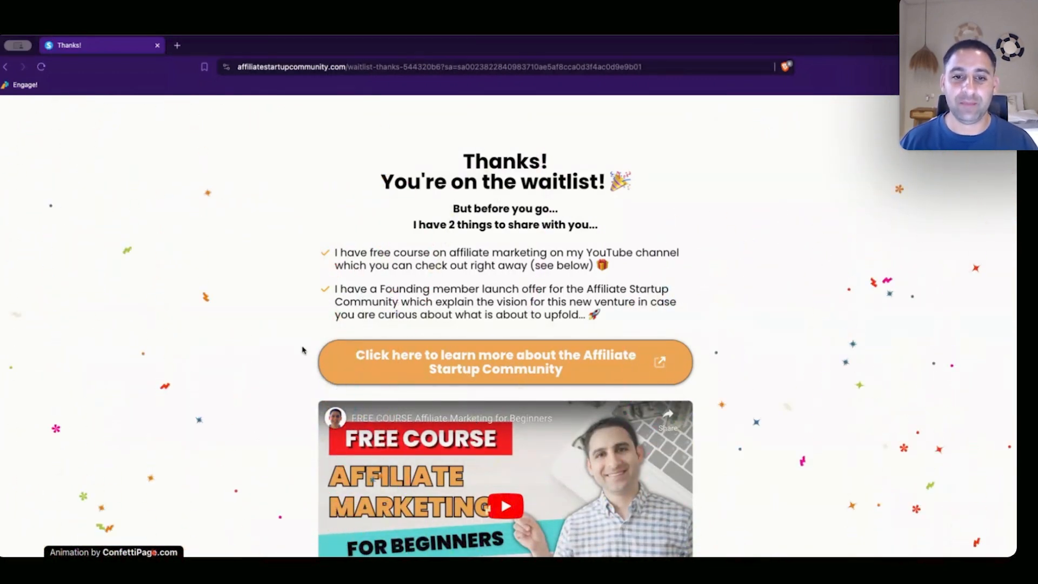
Open the 'Click here to learn more' explainer, page through it, and return to the thank-you page.
{"action": "scroll", "coordinate": [500, 469], "scroll_direction": "down", "scroll_amount": 3}
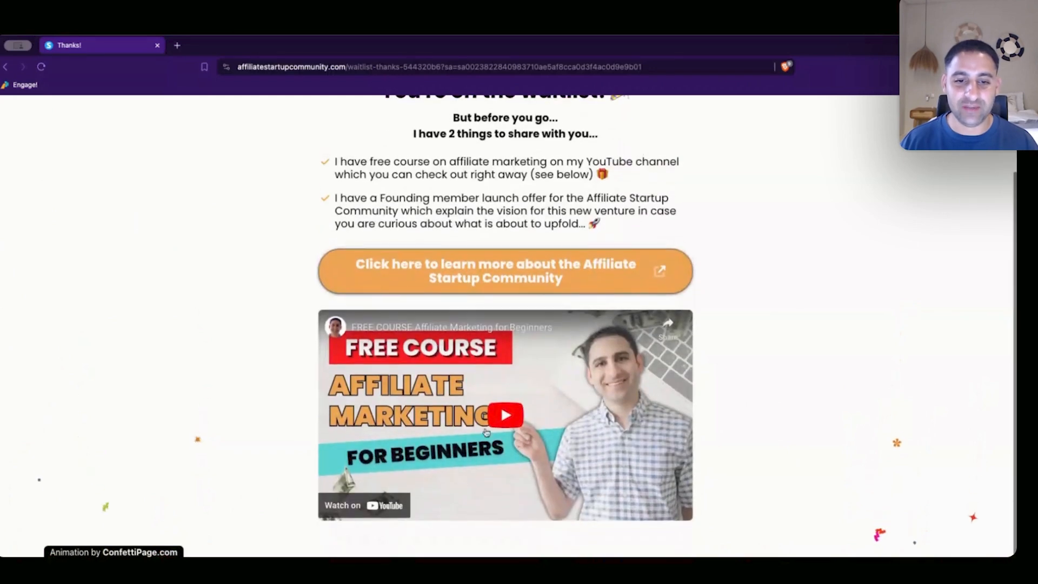
{"action": "scroll", "coordinate": [492, 271], "scroll_direction": "up", "scroll_amount": 2}
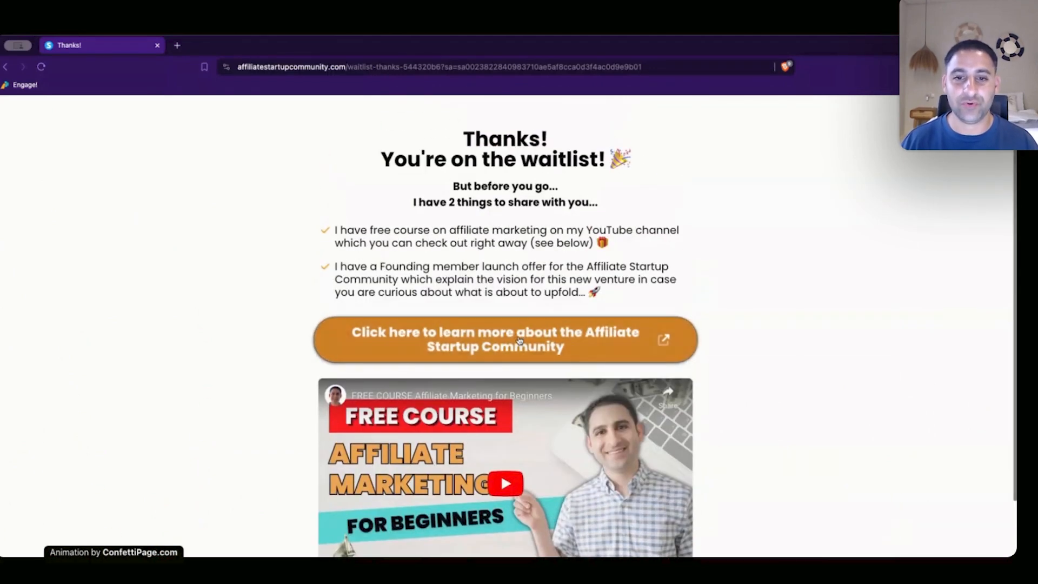
{"action": "left_click", "coordinate": [519, 340]}
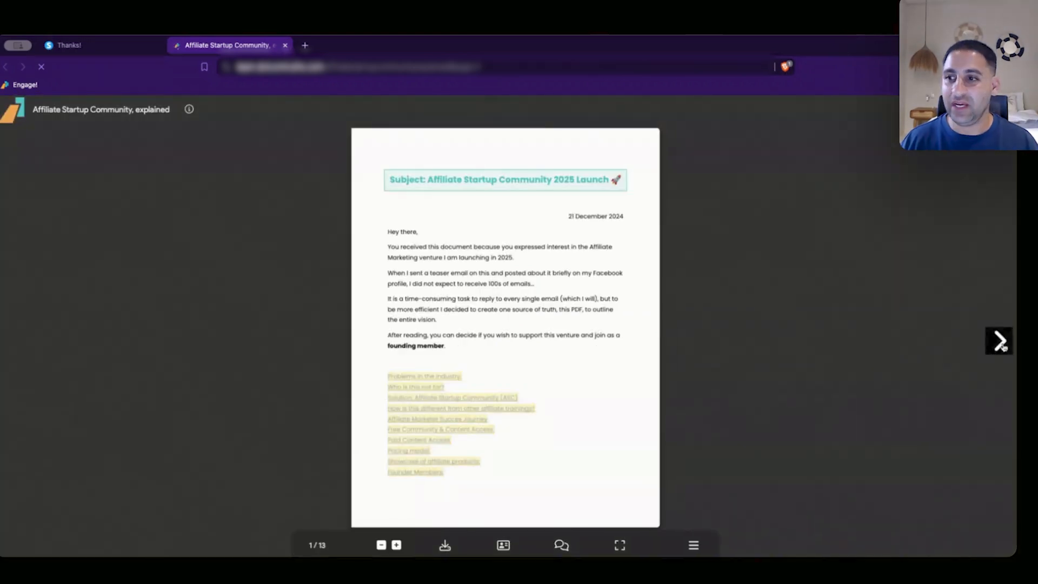
{"action": "left_click", "coordinate": [1000, 341]}
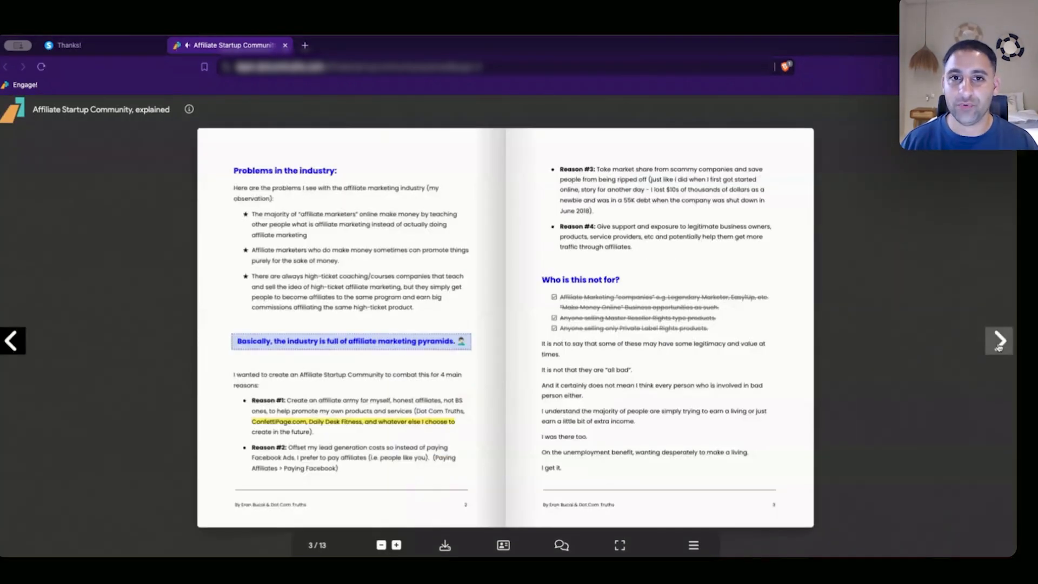
{"action": "left_click", "coordinate": [1000, 341]}
{"action": "left_click", "coordinate": [999, 342]}
{"action": "left_click", "coordinate": [999, 342]}
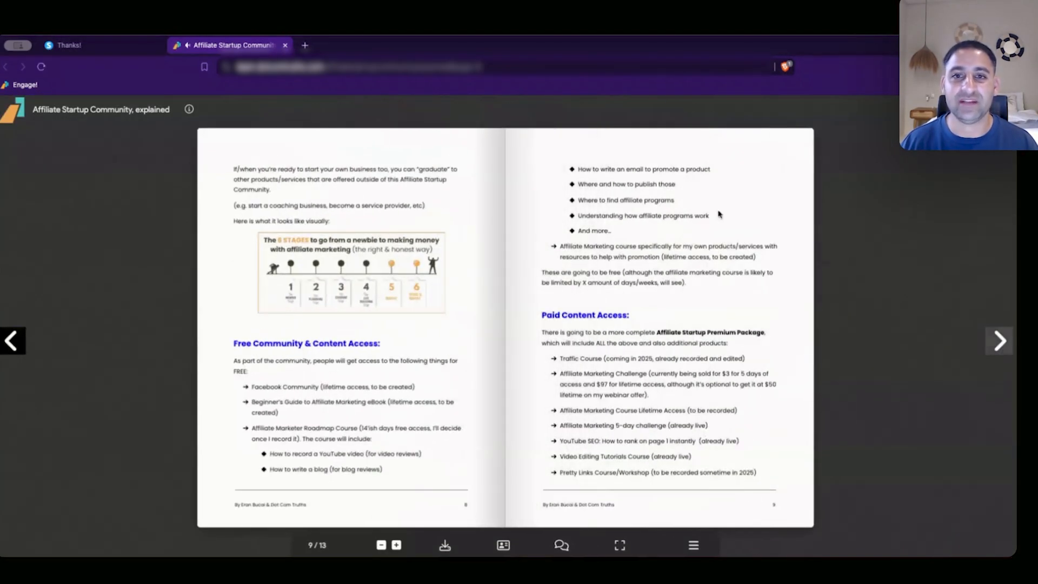
{"action": "left_click", "coordinate": [91, 49]}
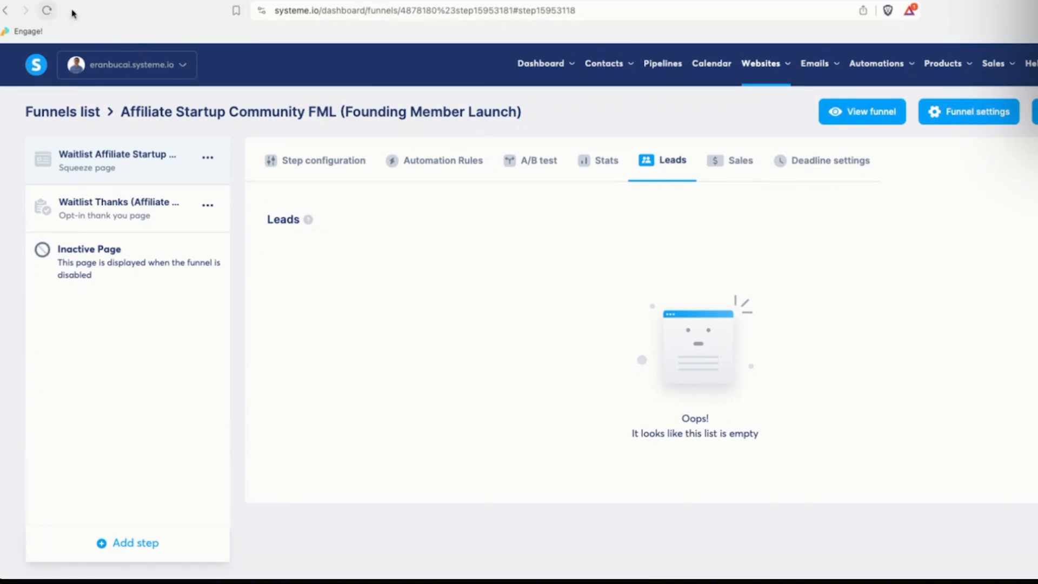
Reload the funnel, find the test signup under the waitlist step's Leads, and open its contact.
{"action": "left_click", "coordinate": [47, 10]}
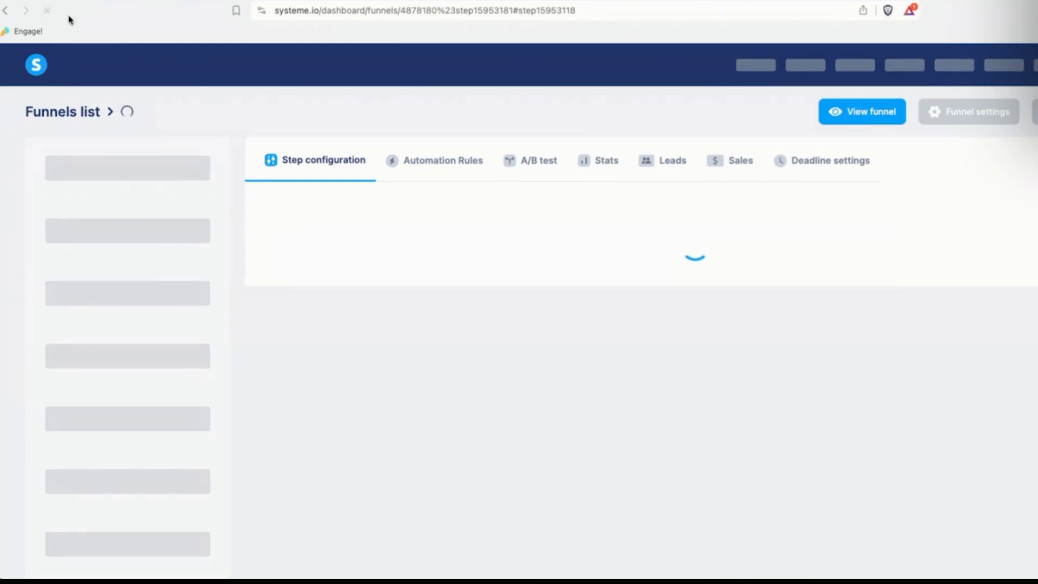
{"action": "left_click", "coordinate": [676, 162]}
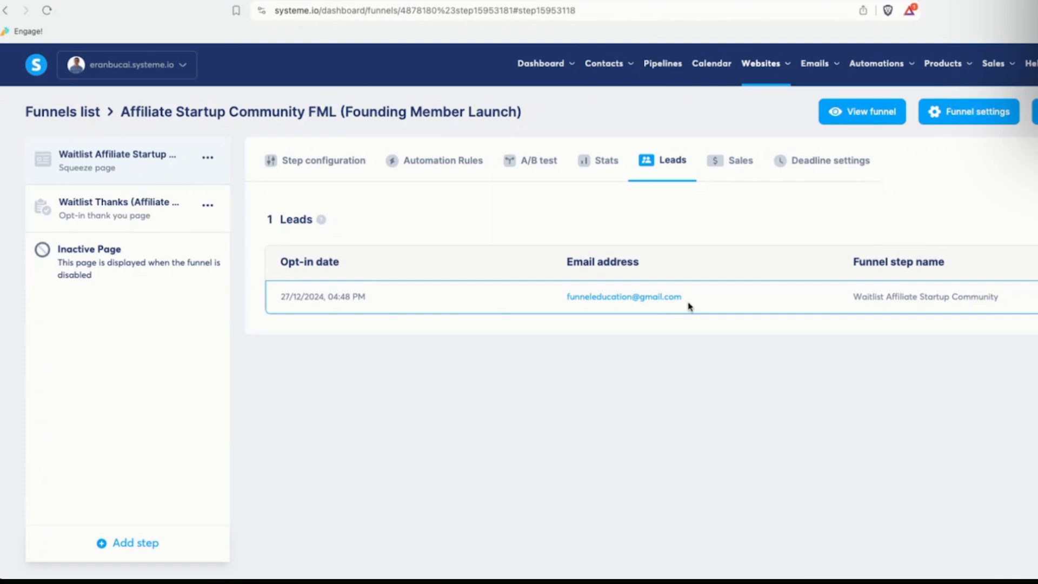
{"action": "mouse_move", "coordinate": [648, 300]}
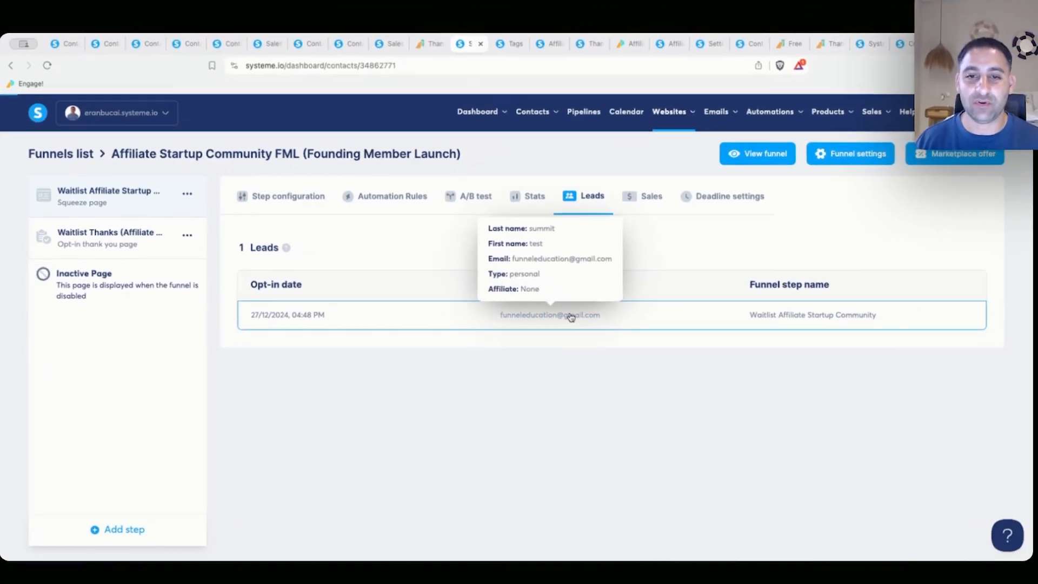
{"action": "left_click", "coordinate": [648, 299]}
Confirm the contact carries the Affiliate Startup Community (Waitlist) tag.
{"action": "scroll", "coordinate": [508, 303], "scroll_direction": "down", "scroll_amount": 1}
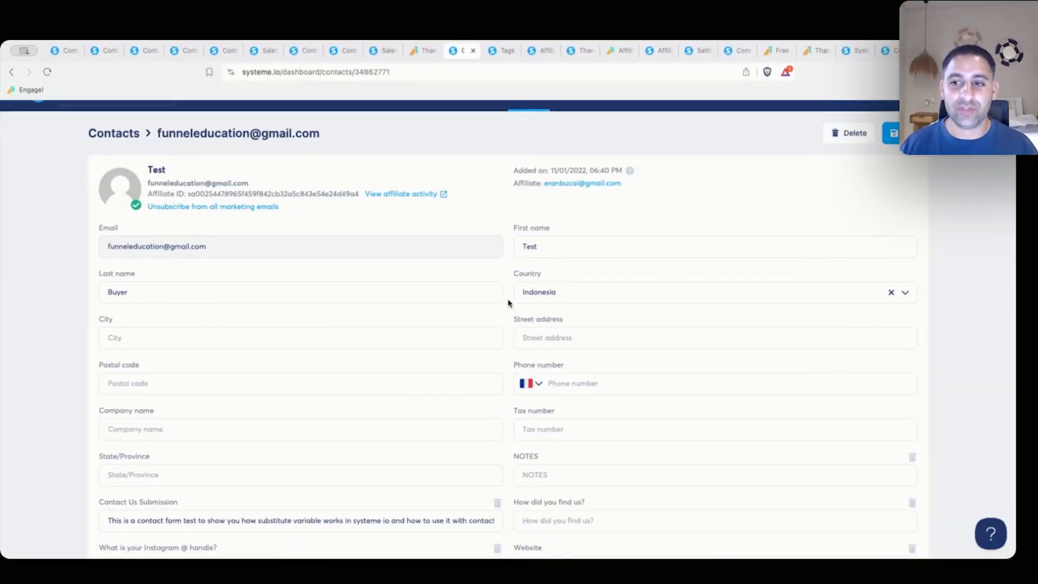
{"action": "scroll", "coordinate": [508, 303], "scroll_direction": "down", "scroll_amount": 8}
{"action": "left_click", "coordinate": [752, 273]}
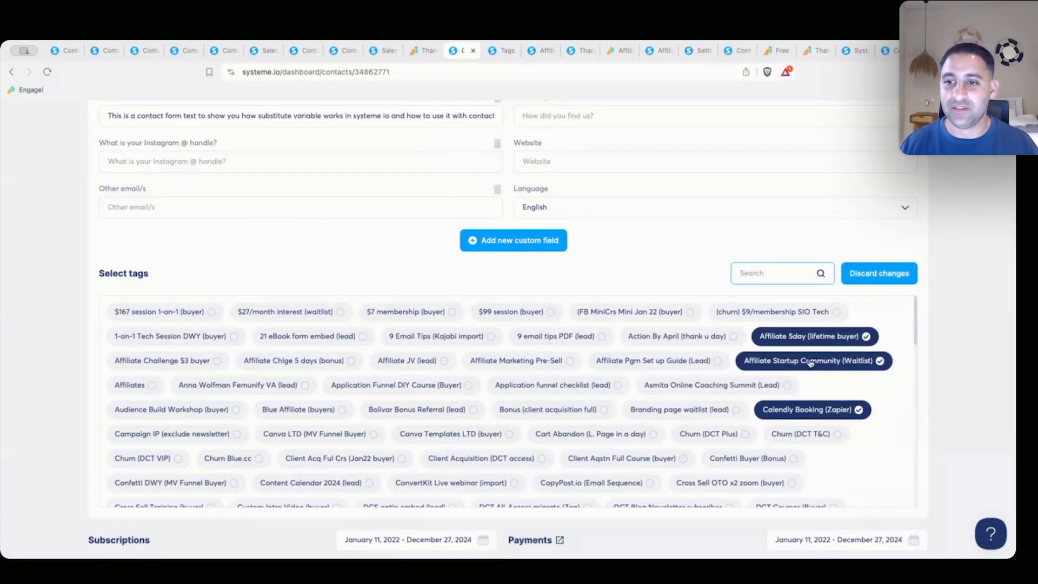
{"action": "scroll", "coordinate": [810, 362], "scroll_direction": "down", "scroll_amount": 1}
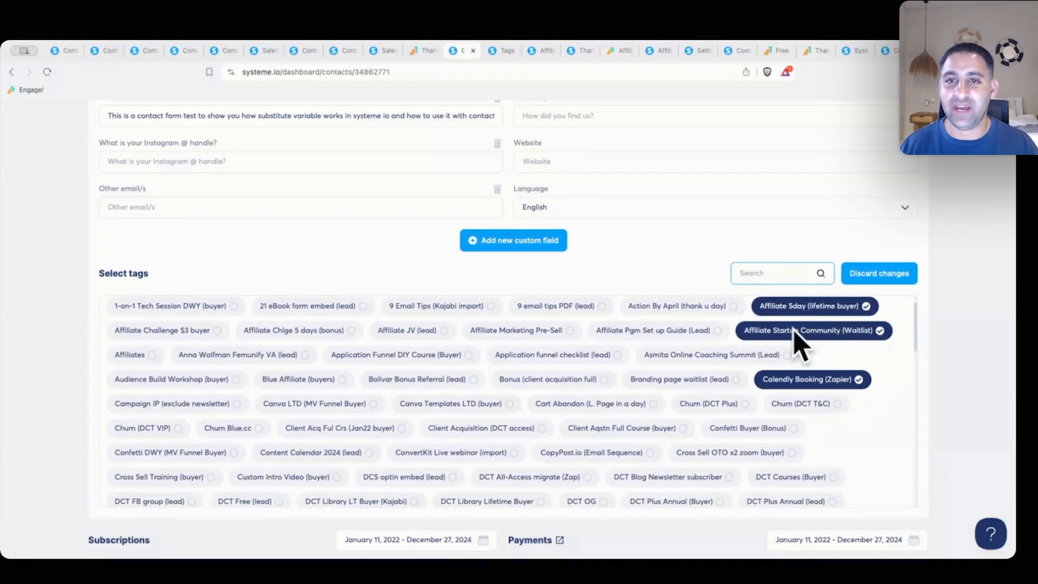
{"action": "scroll", "coordinate": [582, 396], "scroll_direction": "down", "scroll_amount": 15}
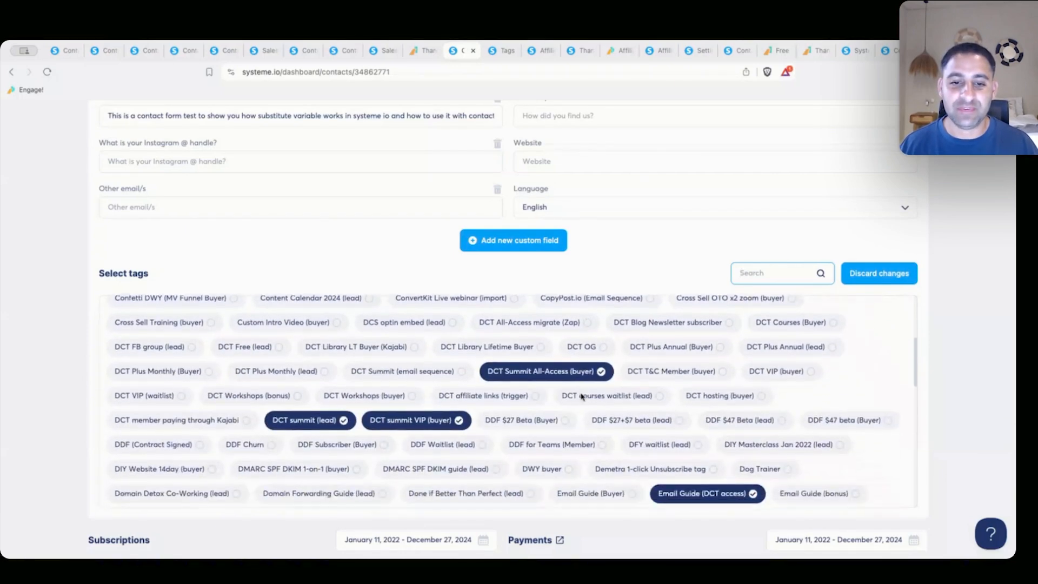
{"action": "scroll", "coordinate": [555, 384], "scroll_direction": "down", "scroll_amount": 2}
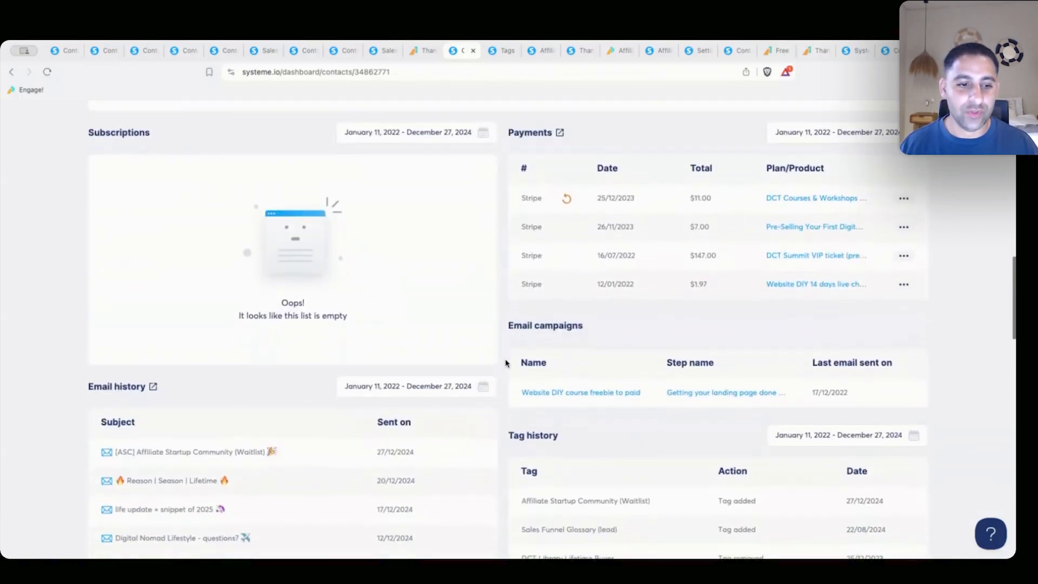
{"action": "scroll", "coordinate": [504, 362], "scroll_direction": "up", "scroll_amount": 3}
{"action": "scroll", "coordinate": [505, 363], "scroll_direction": "down", "scroll_amount": 1}
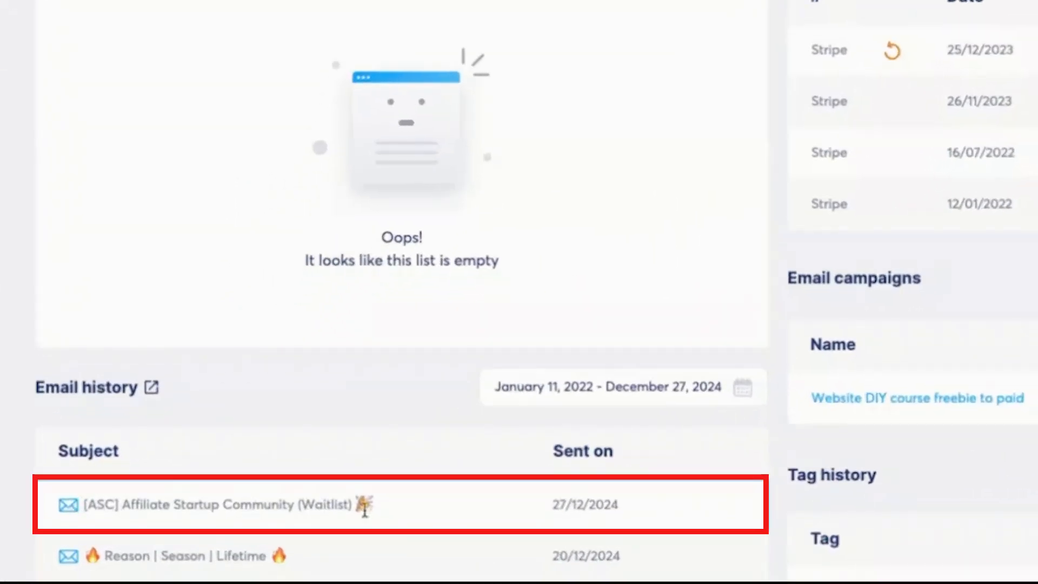
Check the [ASC] waitlist email entry sent 27/12/2024 in the contact's Email history.
{"action": "left_click_drag", "start_coordinate": [365, 508], "coordinate": [120, 507]}
{"action": "left_click", "coordinate": [84, 507]}
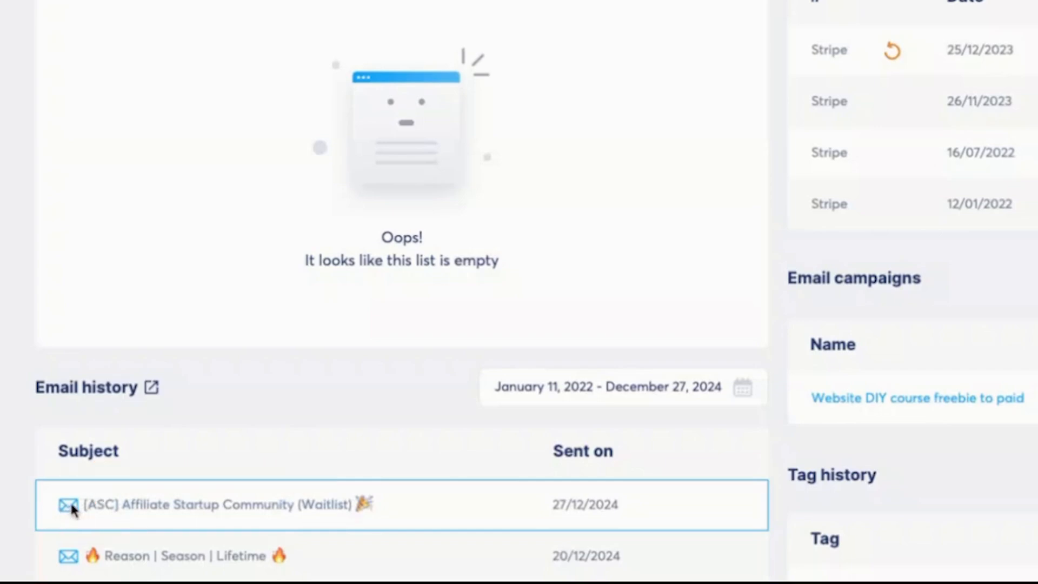
{"action": "scroll", "coordinate": [72, 508], "scroll_direction": "down", "scroll_amount": 12}
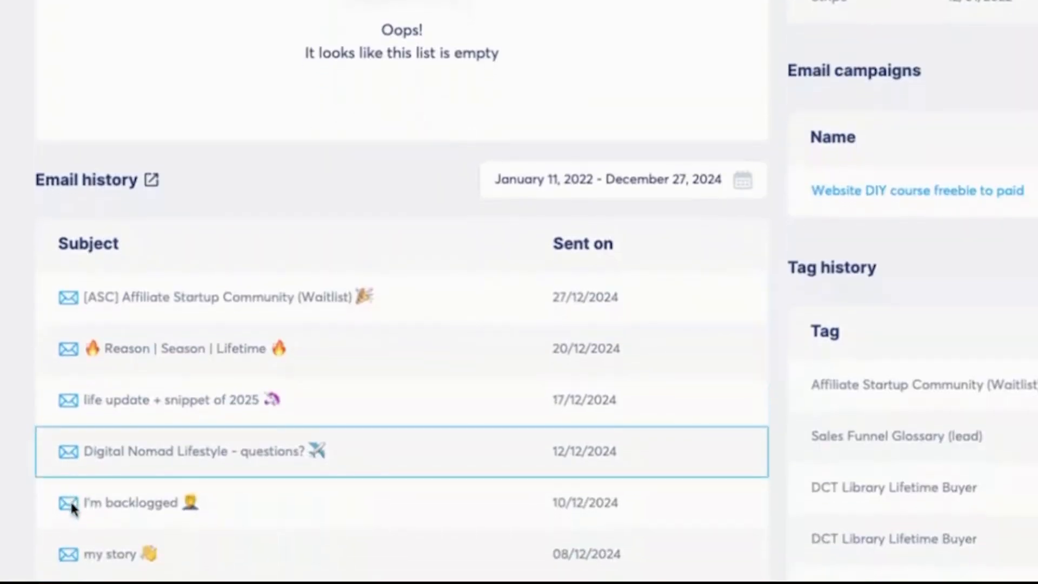
{"action": "scroll", "coordinate": [74, 509], "scroll_direction": "up", "scroll_amount": 12}
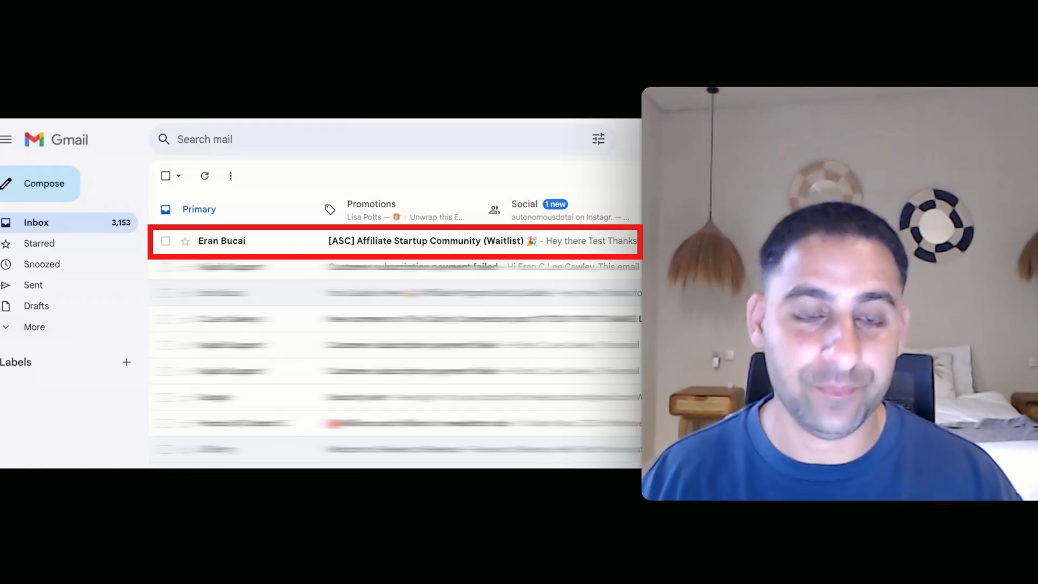
Find the [ASC] Affiliate Startup Community (Waitlist) email in the Primary inbox and read it.
{"action": "left_click", "coordinate": [378, 208]}
{"action": "left_click", "coordinate": [519, 208]}
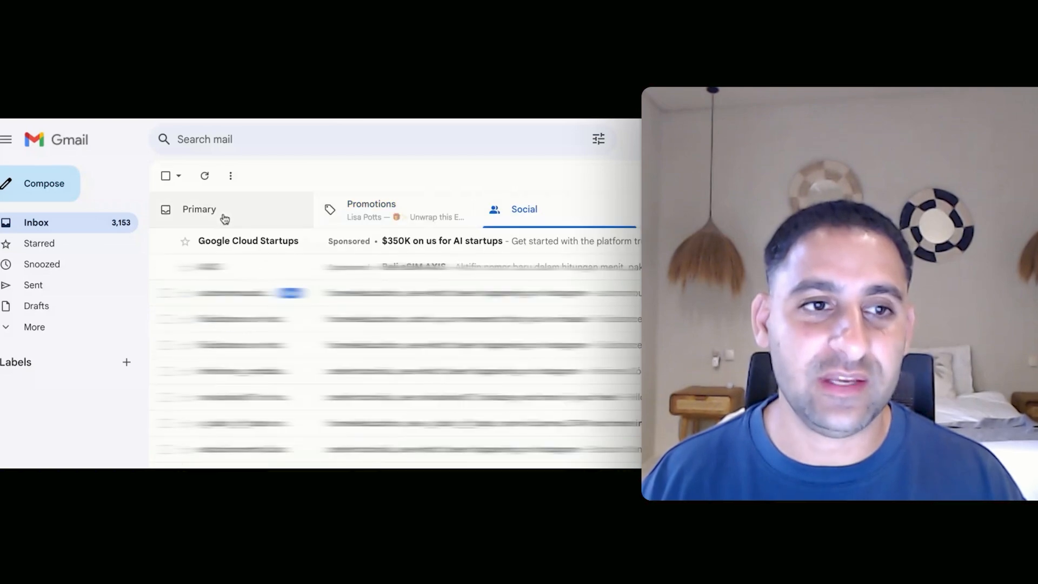
{"action": "left_click", "coordinate": [225, 217]}
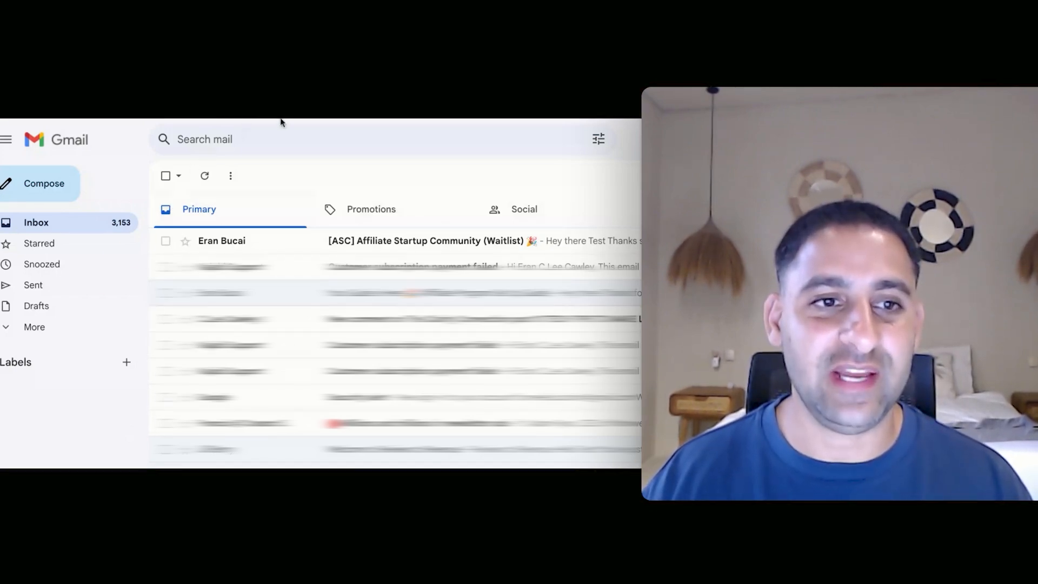
{"action": "left_click", "coordinate": [244, 245]}
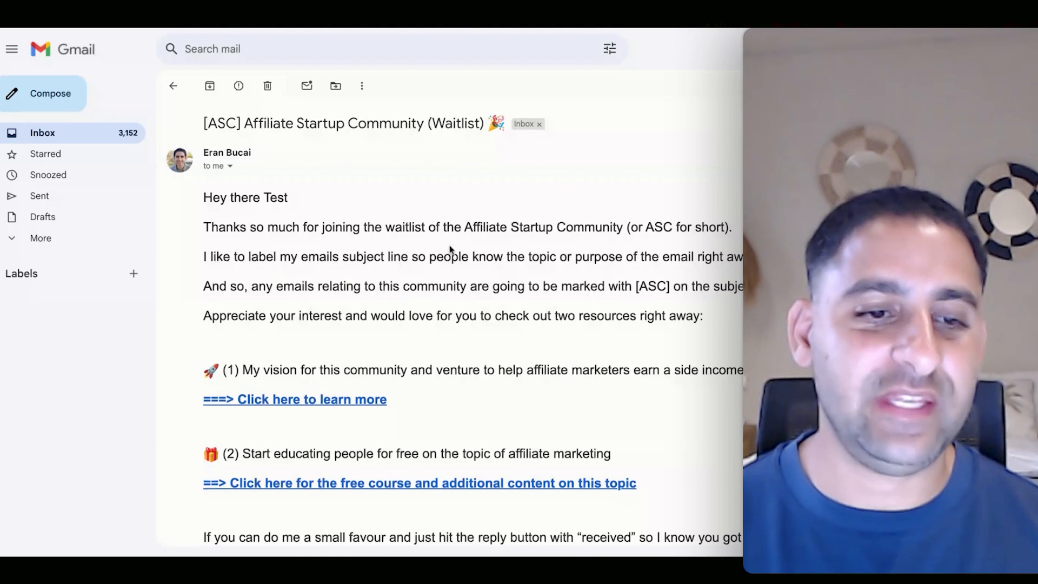
{"action": "scroll", "coordinate": [448, 260], "scroll_direction": "down", "scroll_amount": 3}
{"action": "scroll", "coordinate": [449, 248], "scroll_direction": "up", "scroll_amount": 1}
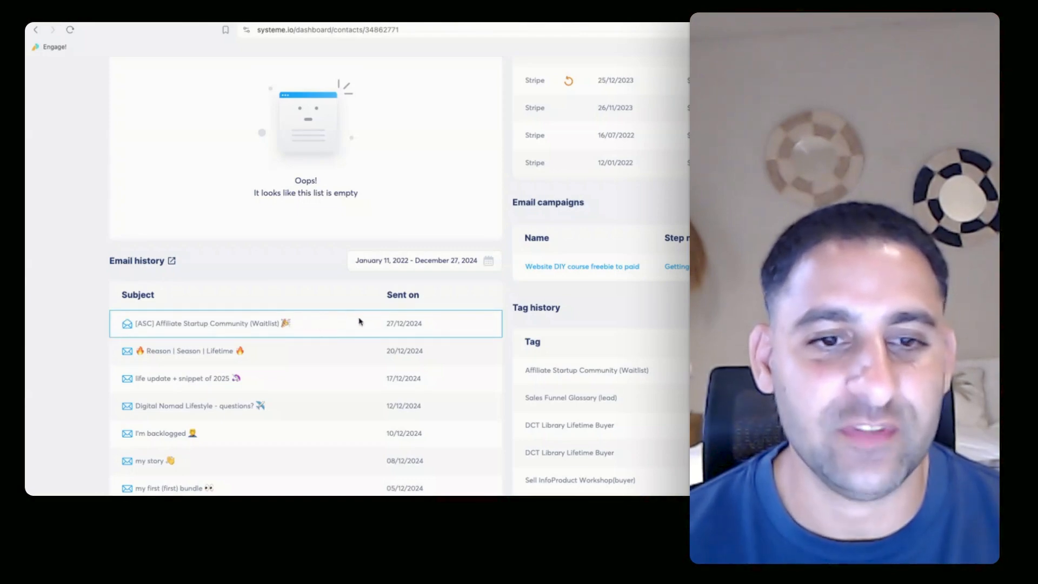
Refresh the contact record and check the [ASC] email's link-clicked indicator.
{"action": "left_click", "coordinate": [70, 30]}
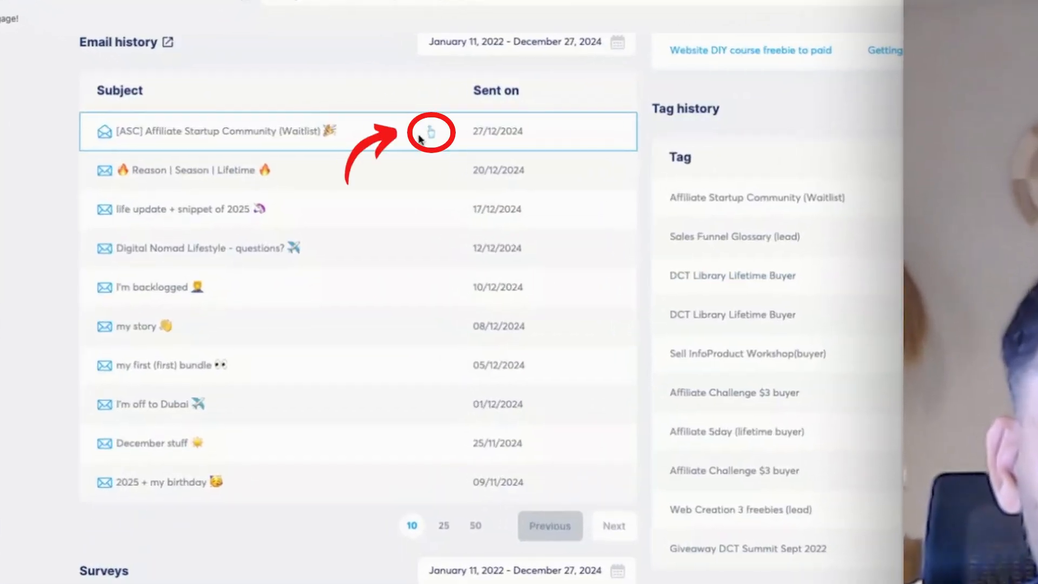
{"action": "mouse_move", "coordinate": [367, 127]}
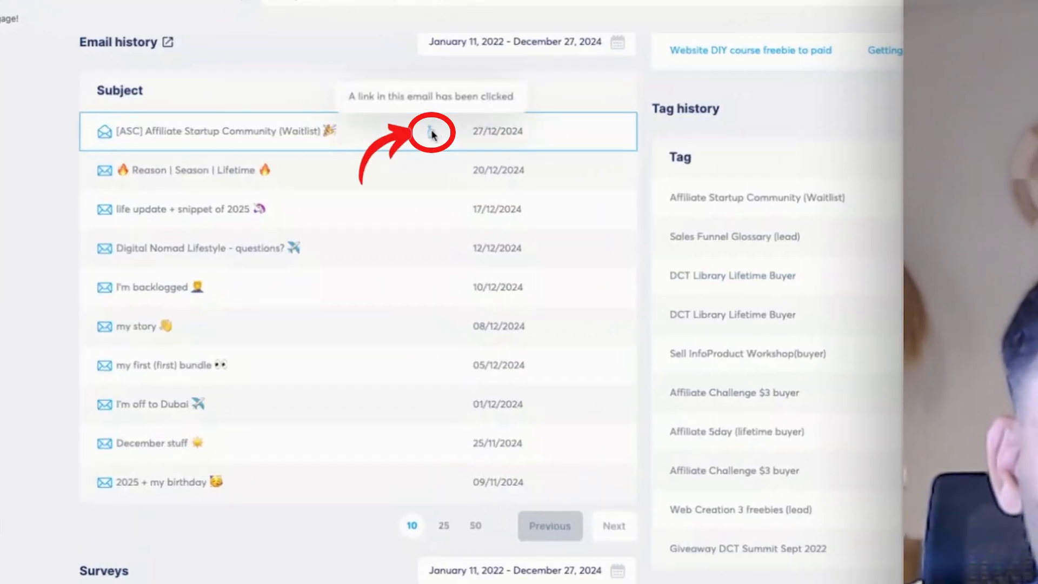